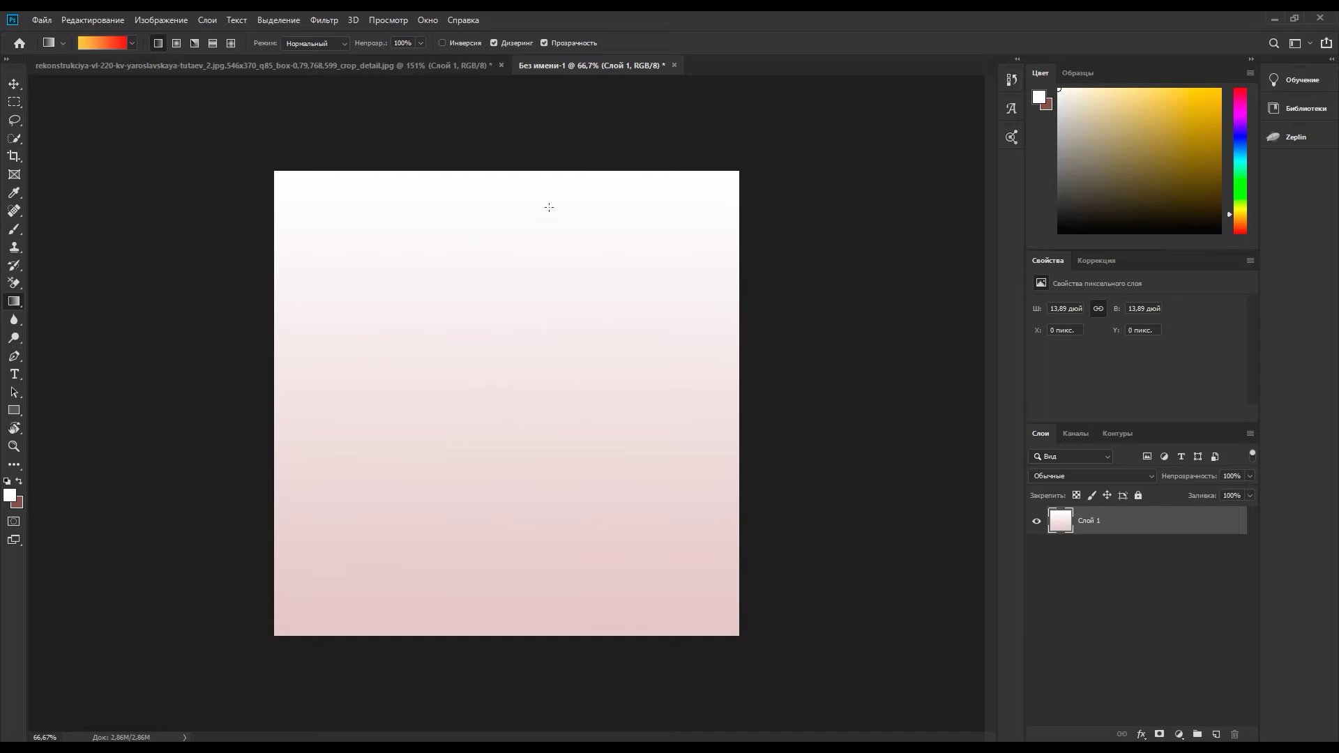
Draw a vertical yellow-to-red gradient and bring up the Gradient Editor to change its colours
{"action": "left_click_drag", "start_coordinate": [505, 171], "coordinate": [501, 635]}
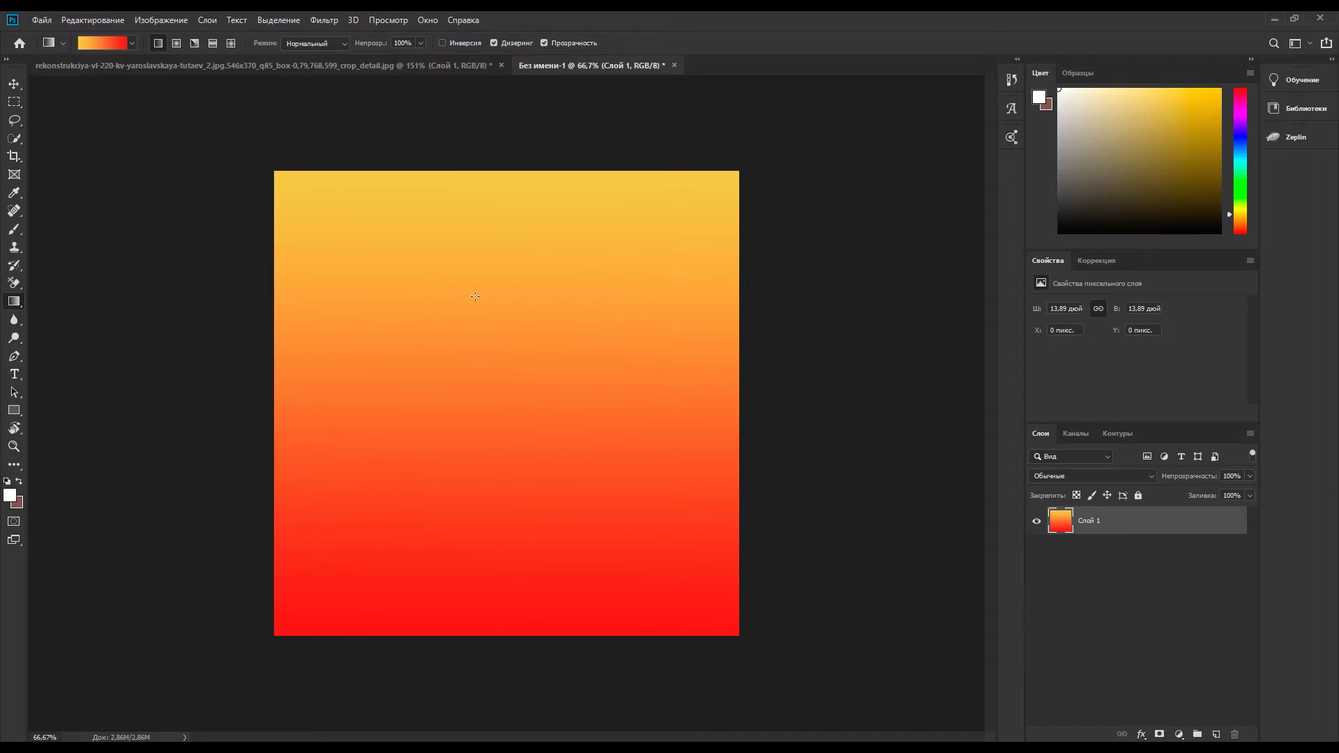
{"action": "left_click", "coordinate": [89, 47]}
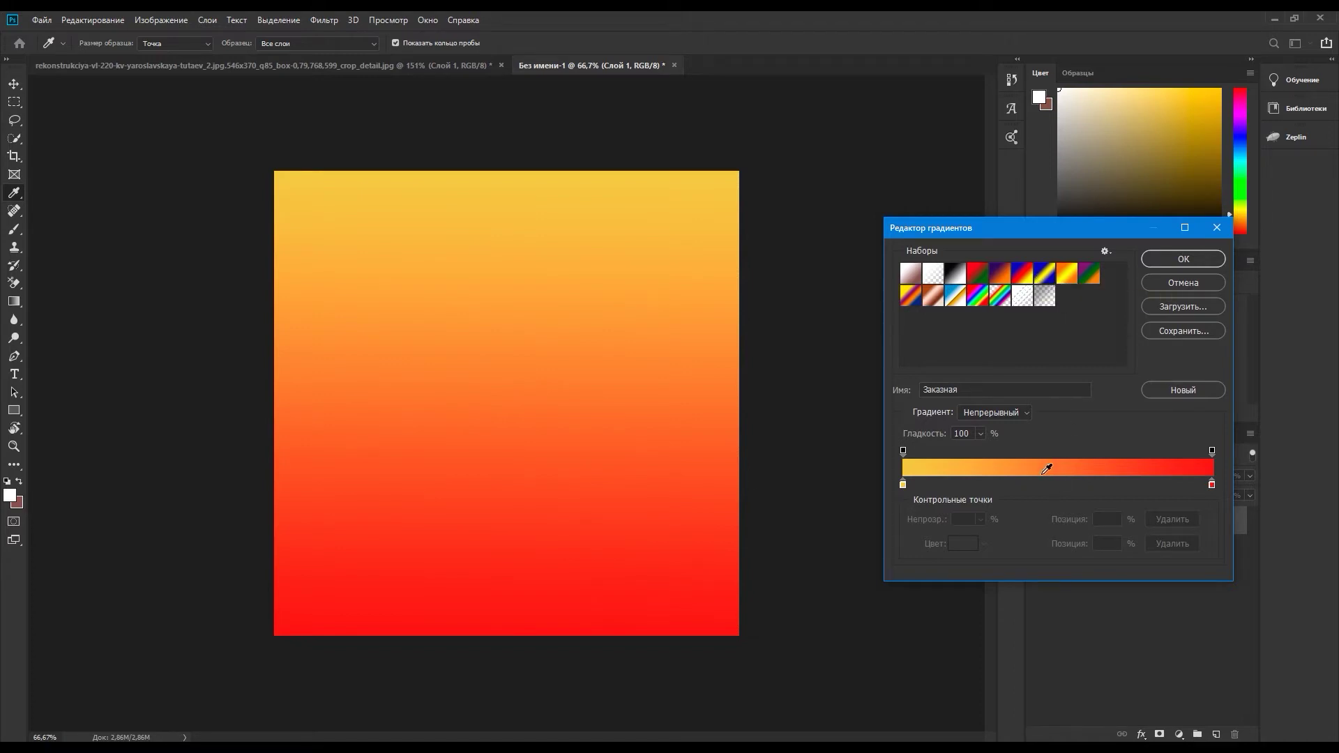
Set the gradient's start stop to orange and add a light grey middle stop
{"action": "left_click", "coordinate": [903, 484]}
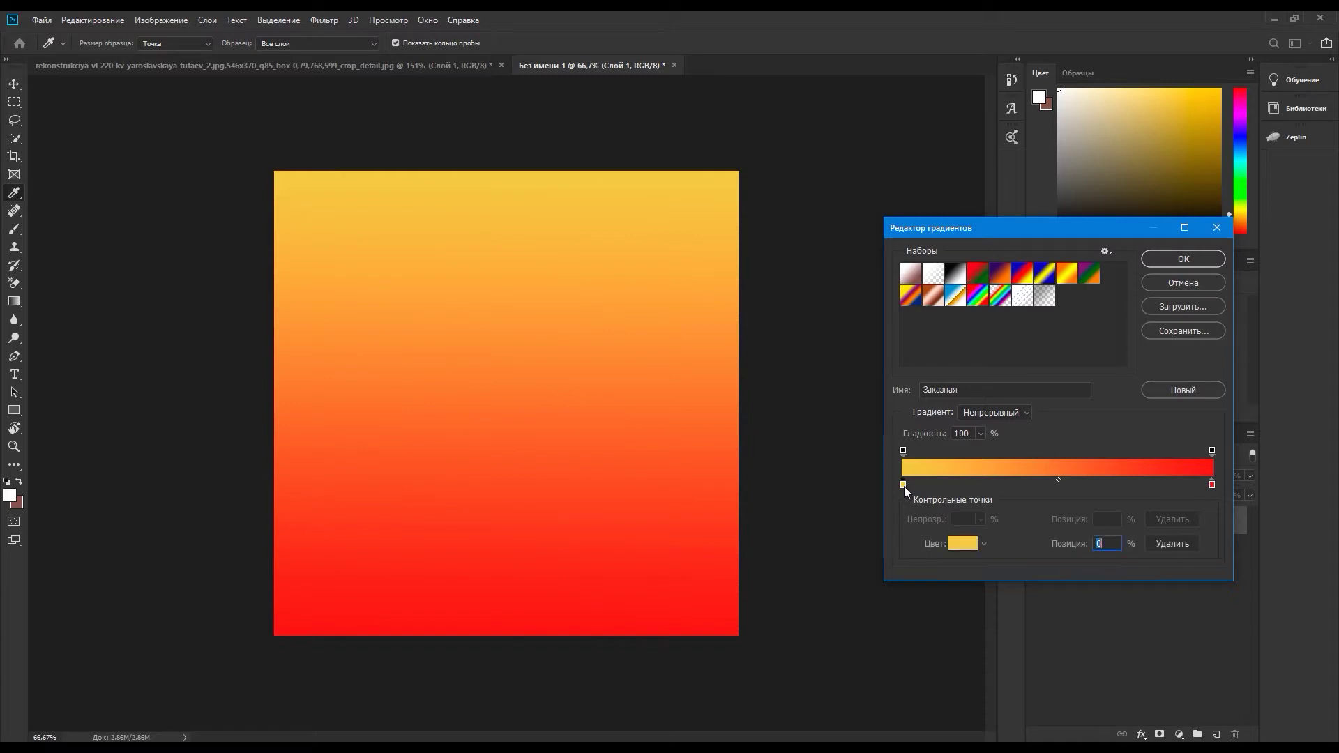
{"action": "left_click", "coordinate": [1057, 468]}
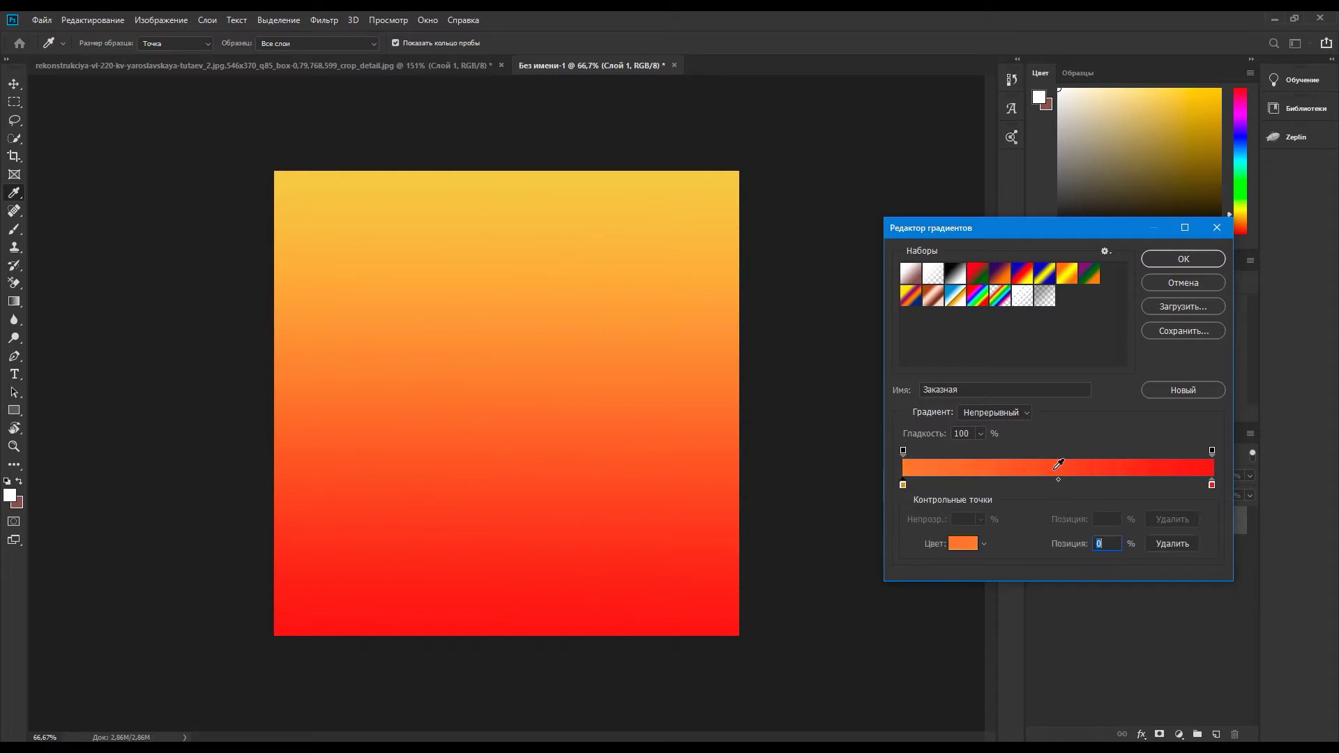
{"action": "mouse_move", "coordinate": [1061, 487]}
{"action": "left_mouse_down"}
{"action": "mouse_move", "coordinate": [1031, 486]}
{"action": "mouse_move", "coordinate": [1090, 487]}
{"action": "left_mouse_up"}
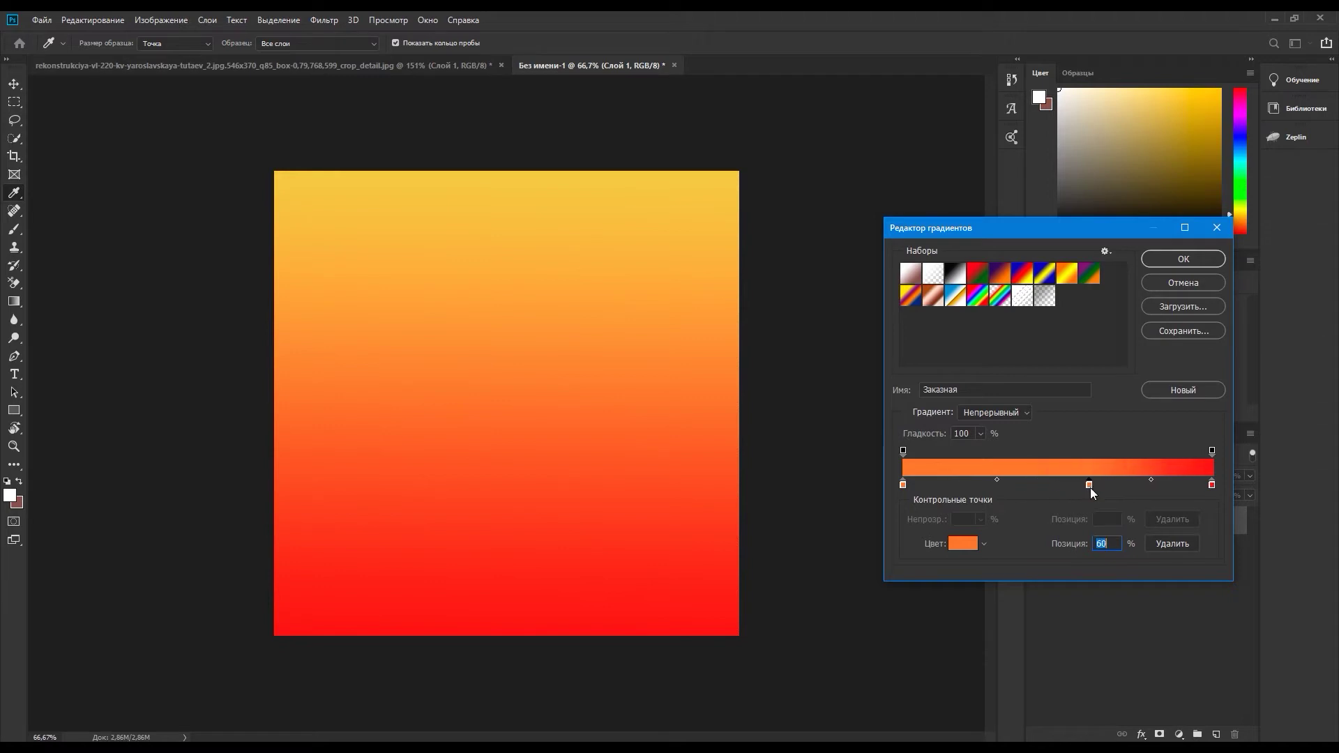
{"action": "left_click", "coordinate": [961, 544]}
{"action": "left_click", "coordinate": [810, 320]}
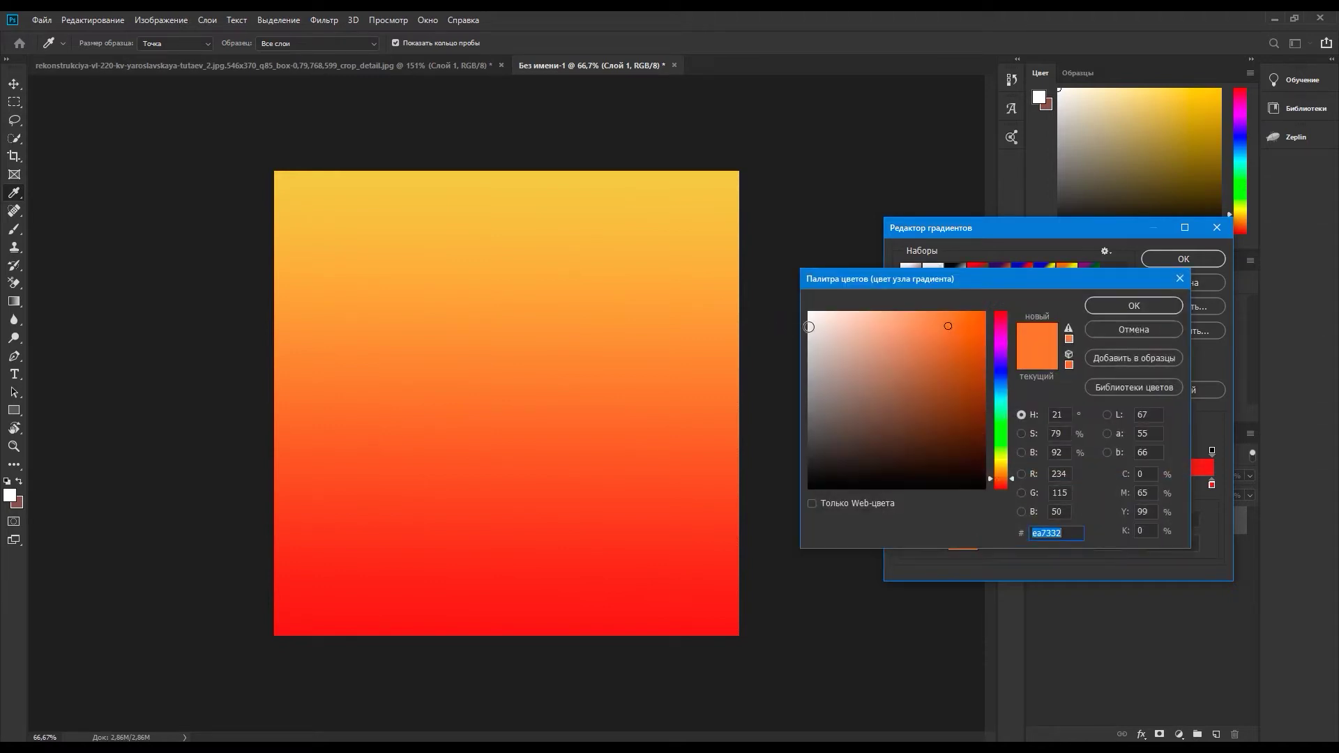
{"action": "left_click", "coordinate": [1136, 305]}
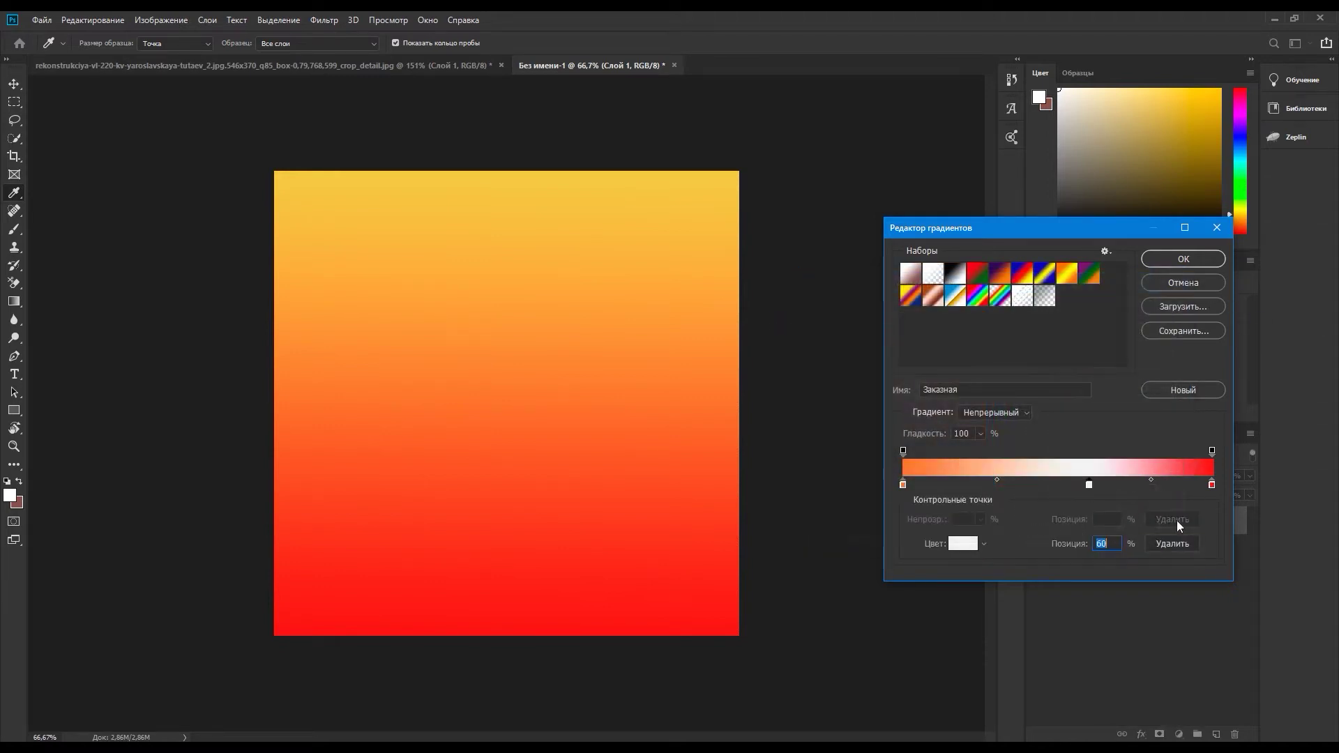
Make the end stop dark red 200404, accept the gradient, and redraw it top to bottom
{"action": "left_click", "coordinate": [1213, 485]}
{"action": "left_click", "coordinate": [963, 544]}
{"action": "left_click", "coordinate": [966, 467]}
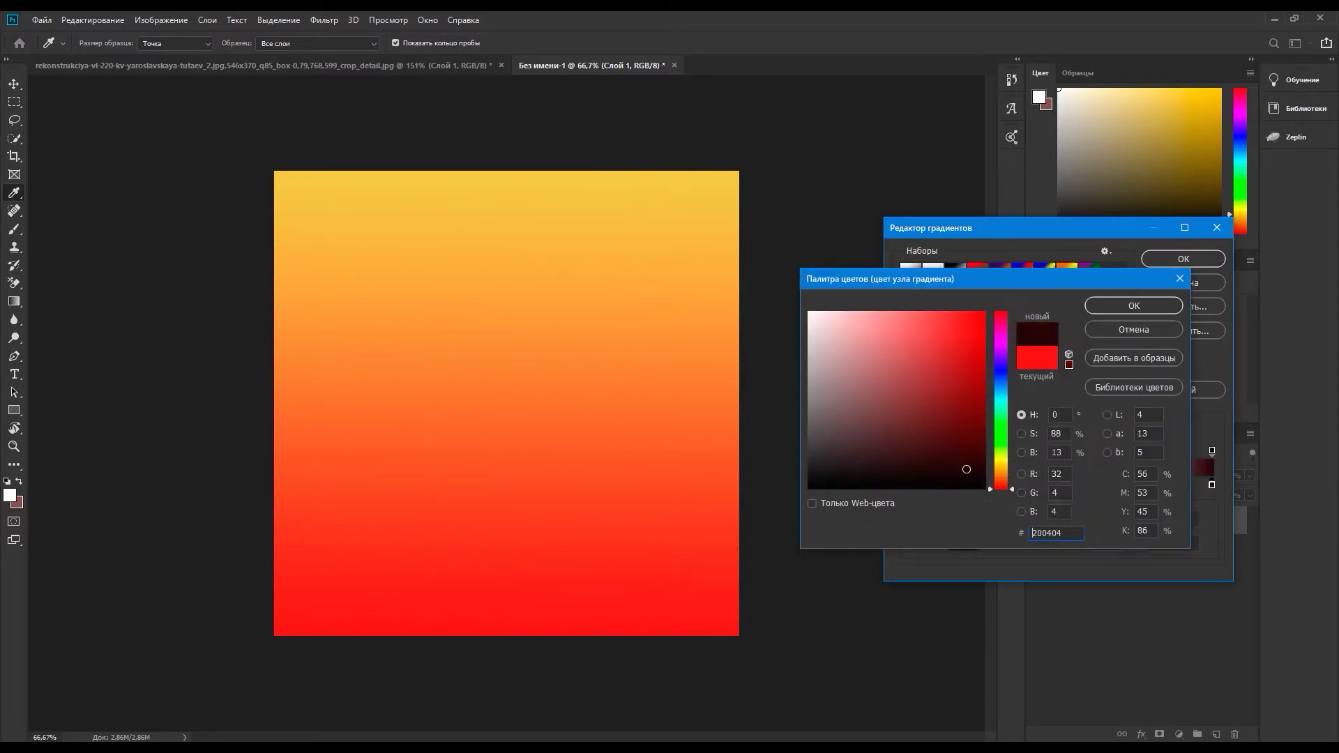
{"action": "left_click", "coordinate": [1105, 311]}
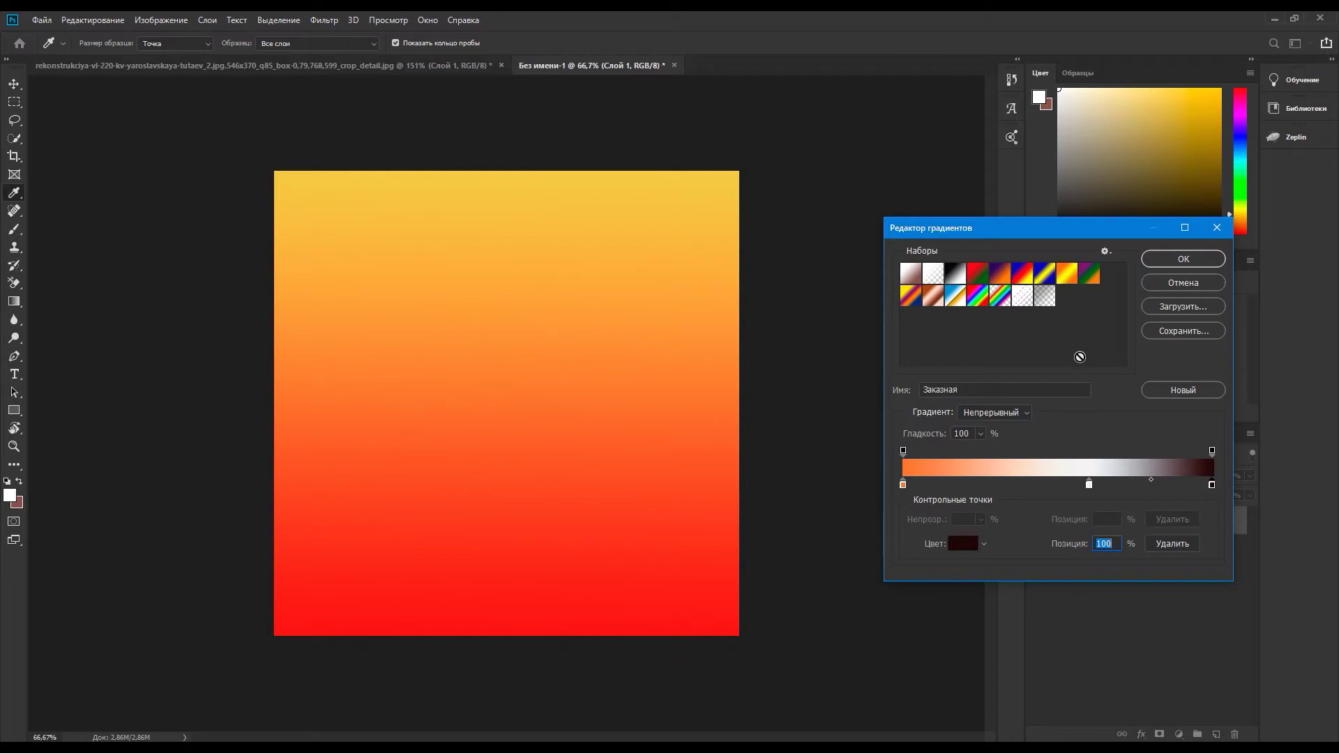
{"action": "left_click", "coordinate": [1183, 260]}
{"action": "left_click_drag", "start_coordinate": [497, 168], "coordinate": [499, 635]}
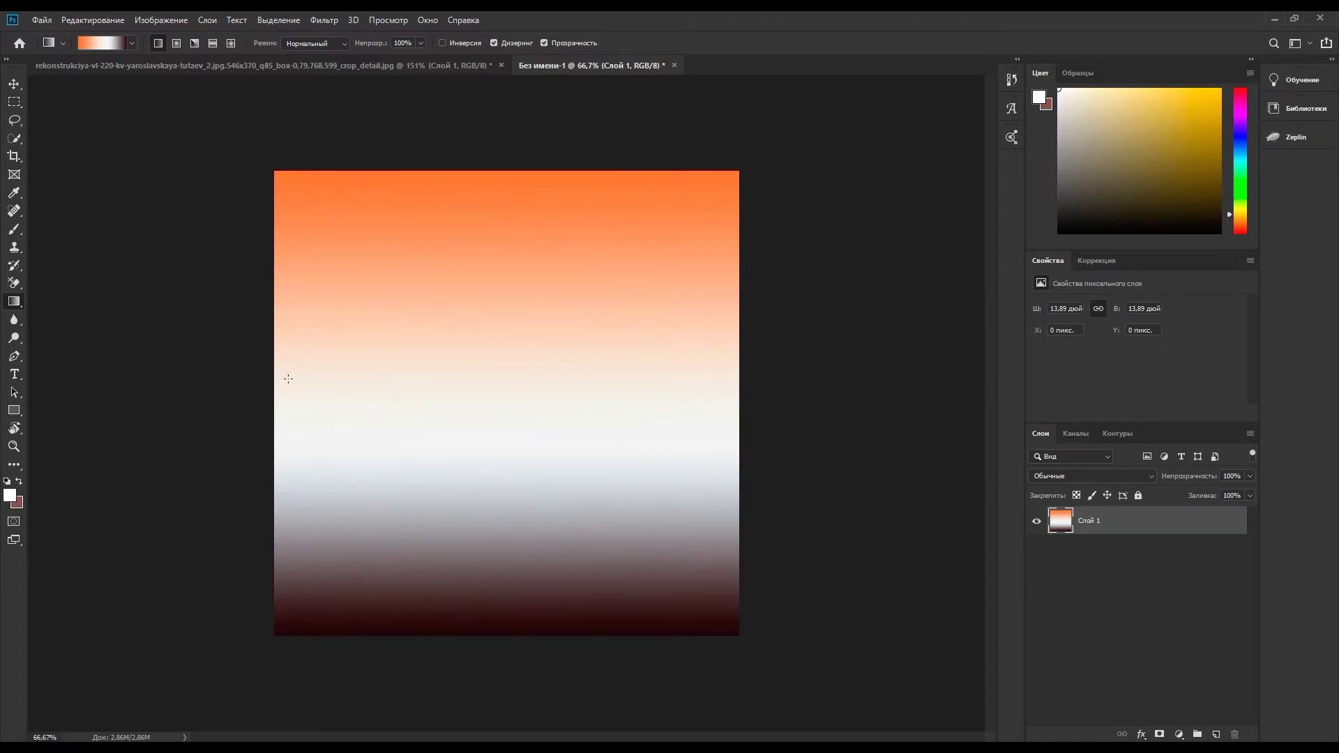
Redraw the gradient horizontally and diagonally, then switch to Radial and draw a radial gradient
{"action": "left_click_drag", "start_coordinate": [275, 377], "coordinate": [742, 373]}
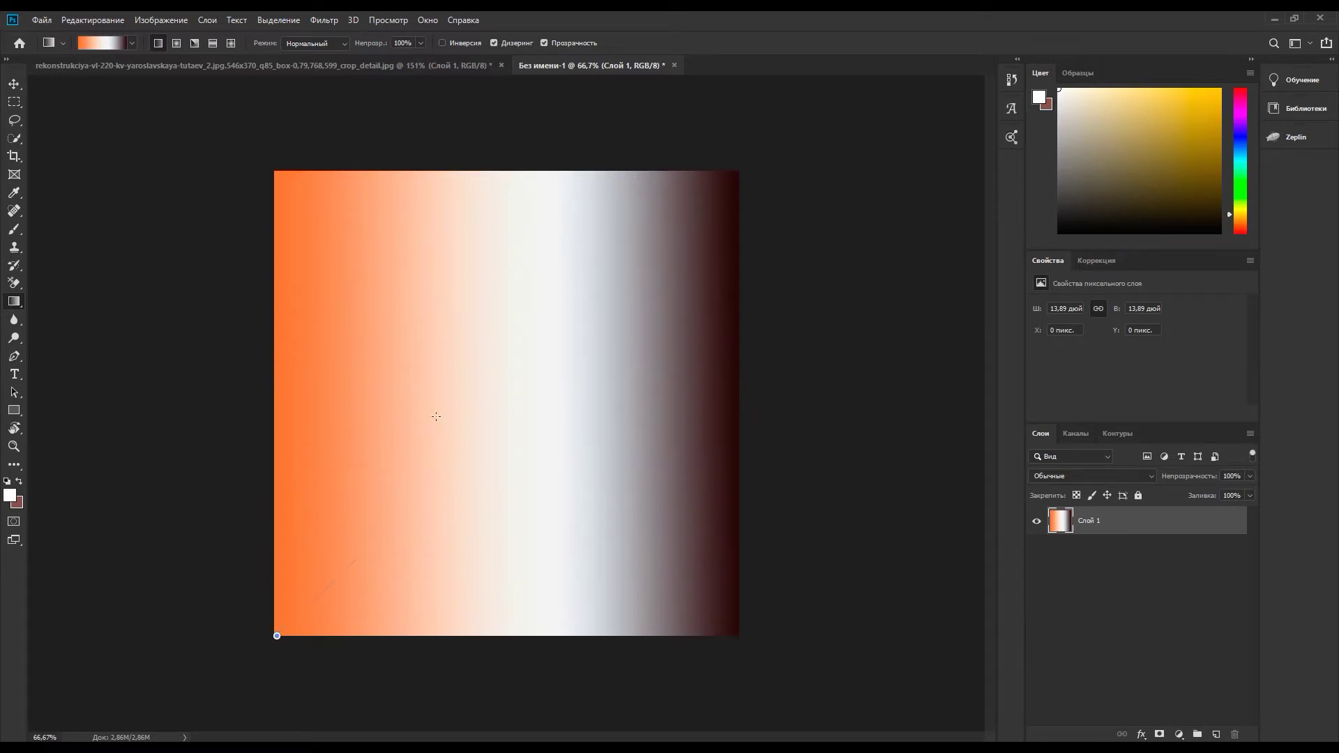
{"action": "left_click_drag", "start_coordinate": [436, 417], "coordinate": [719, 187]}
{"action": "left_click_drag", "start_coordinate": [742, 628], "coordinate": [326, 185]}
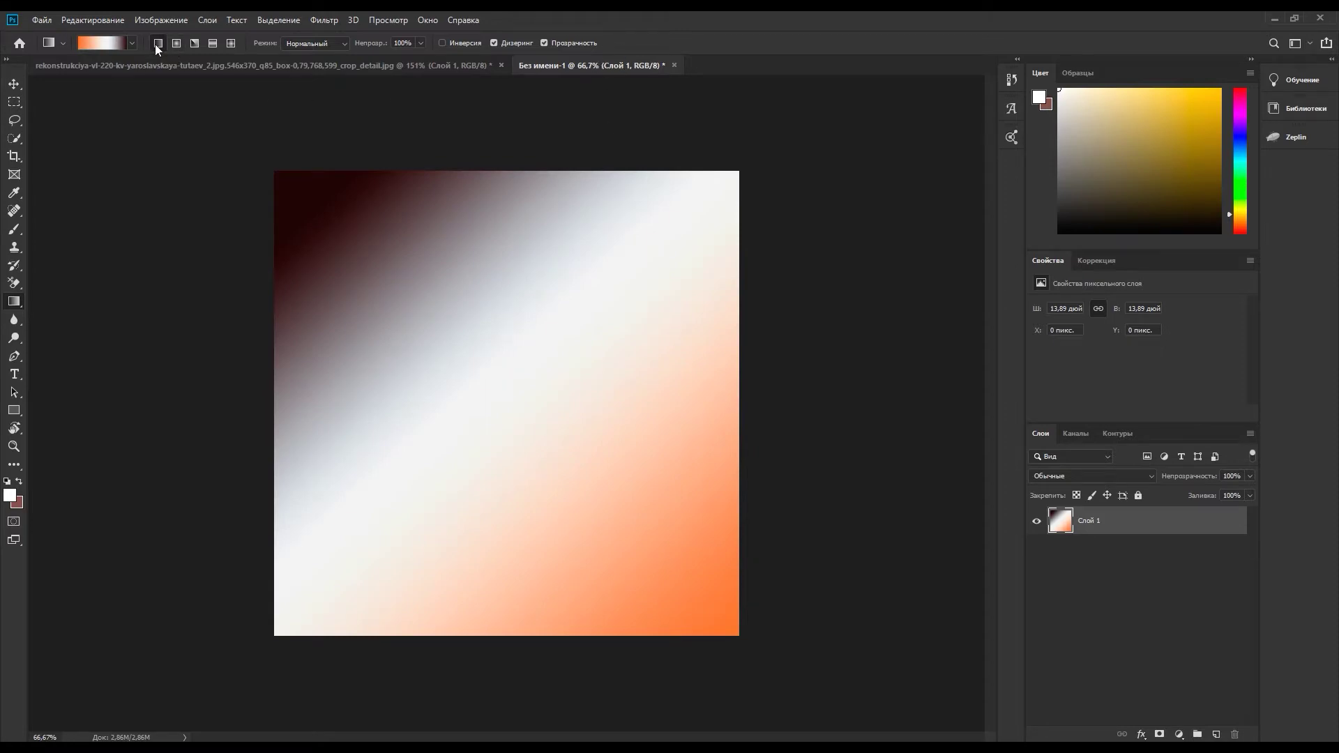
{"action": "left_click", "coordinate": [176, 43]}
{"action": "left_click_drag", "start_coordinate": [484, 415], "coordinate": [737, 173]}
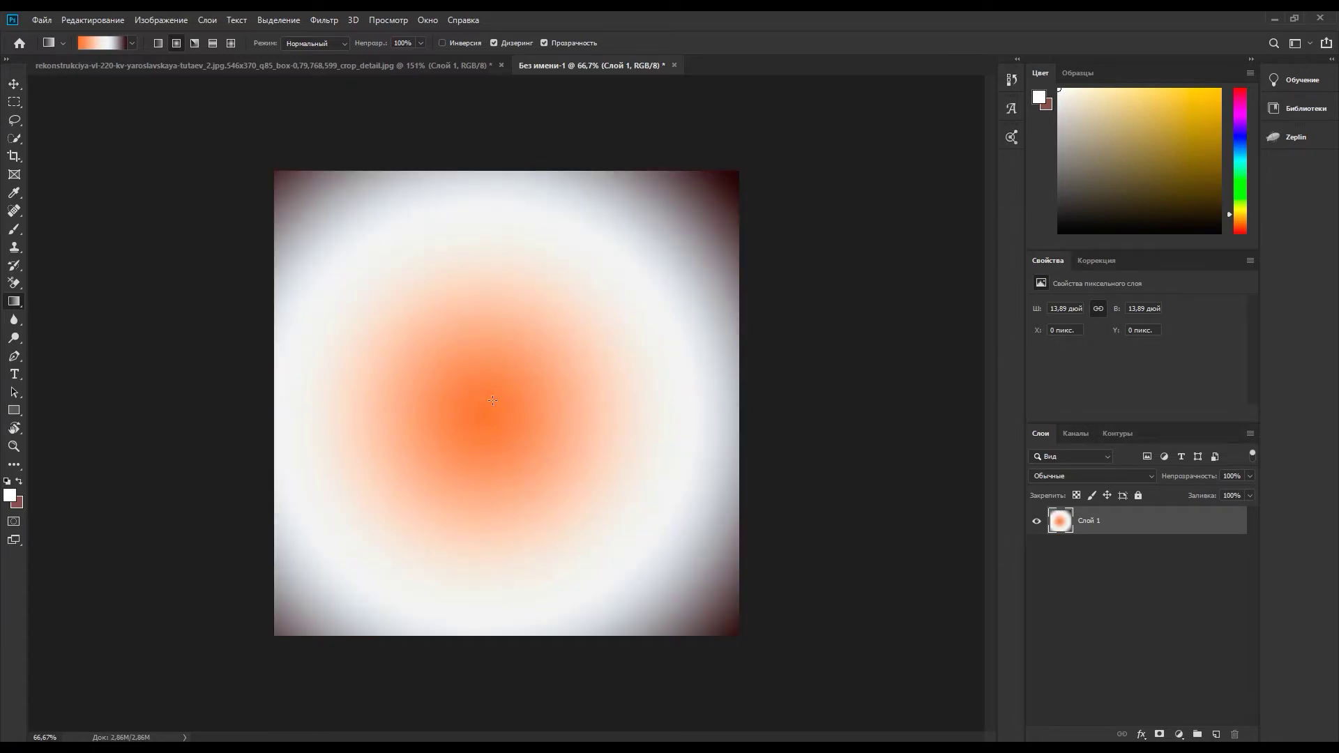
Redraw the orange-and-white radial glow at varying radii until it sits compactly near the centre
{"action": "left_click_drag", "start_coordinate": [493, 400], "coordinate": [675, 231]}
{"action": "left_click_drag", "start_coordinate": [504, 424], "coordinate": [453, 614]}
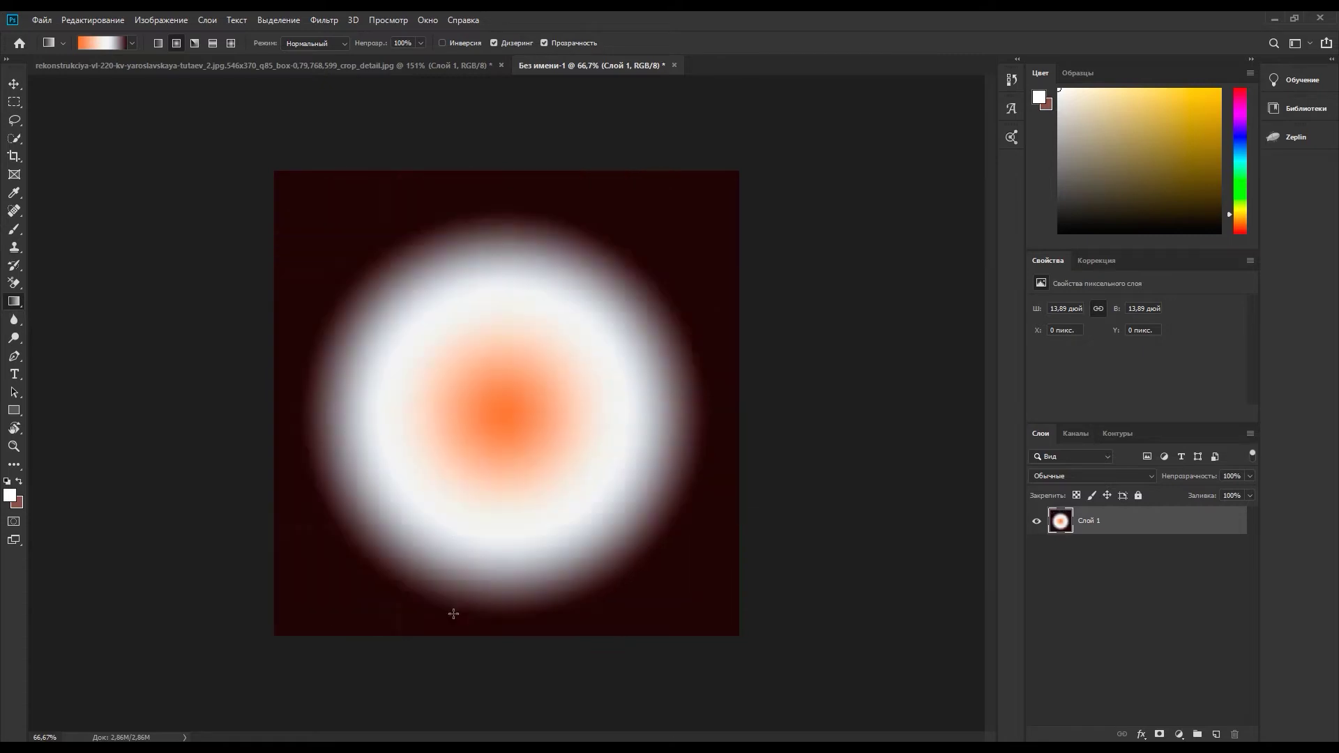
{"action": "left_click_drag", "start_coordinate": [474, 333], "coordinate": [253, 167]}
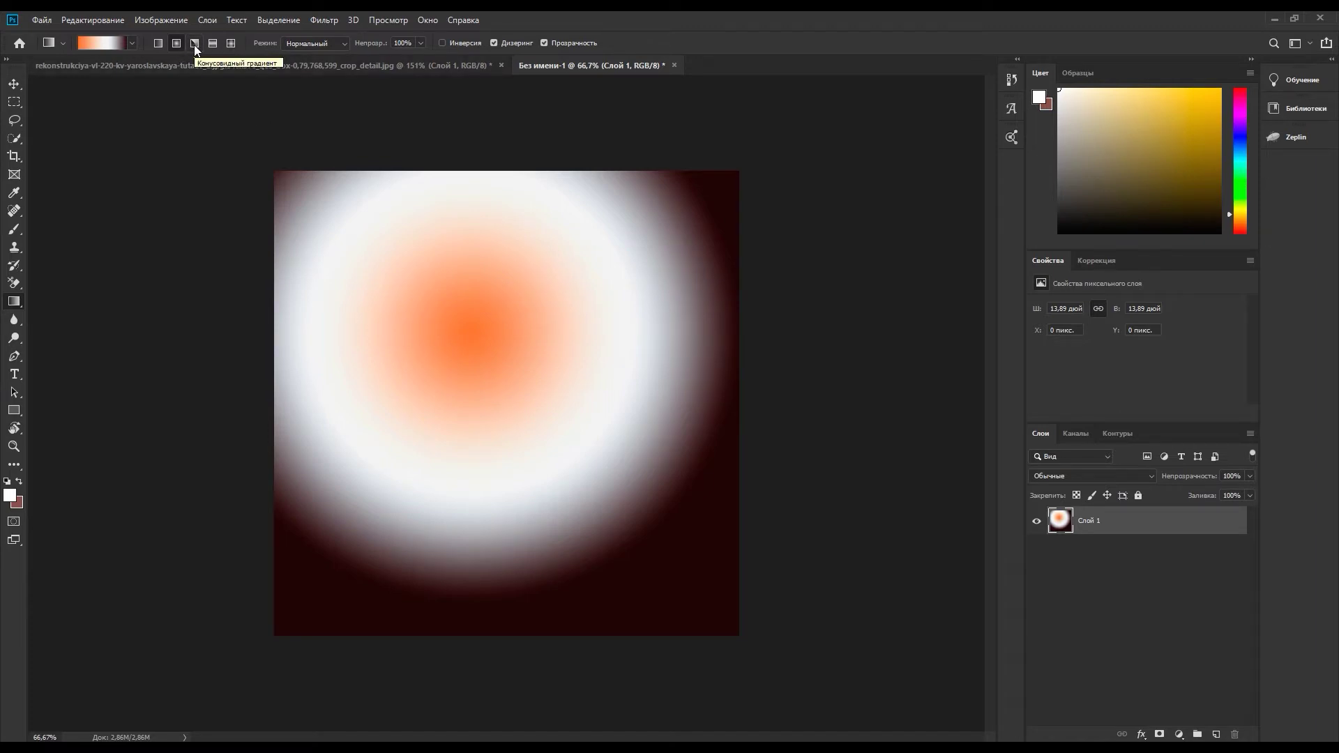
{"action": "left_click_drag", "start_coordinate": [436, 300], "coordinate": [663, 358]}
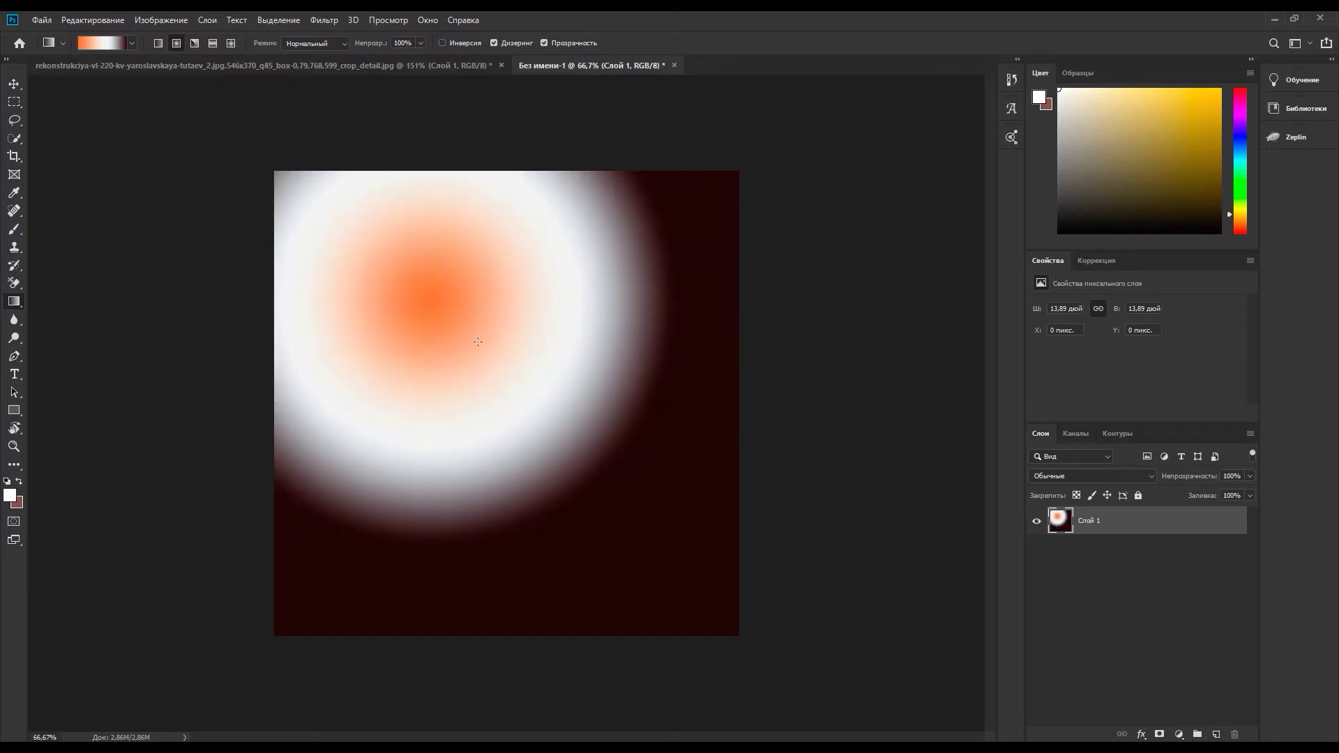
{"action": "left_click_drag", "start_coordinate": [481, 340], "coordinate": [497, 483]}
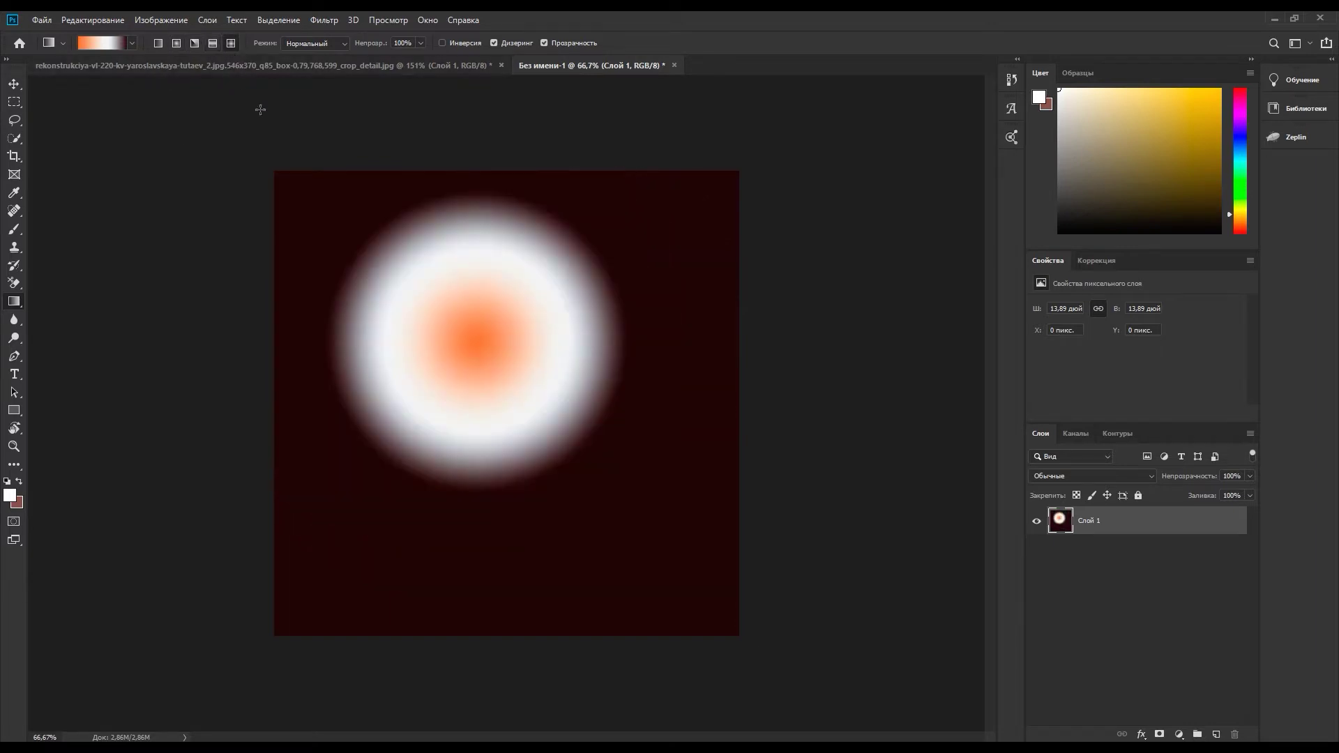
Set the gradient blend mode to Умножение (Multiply)
{"action": "left_click", "coordinate": [325, 43]}
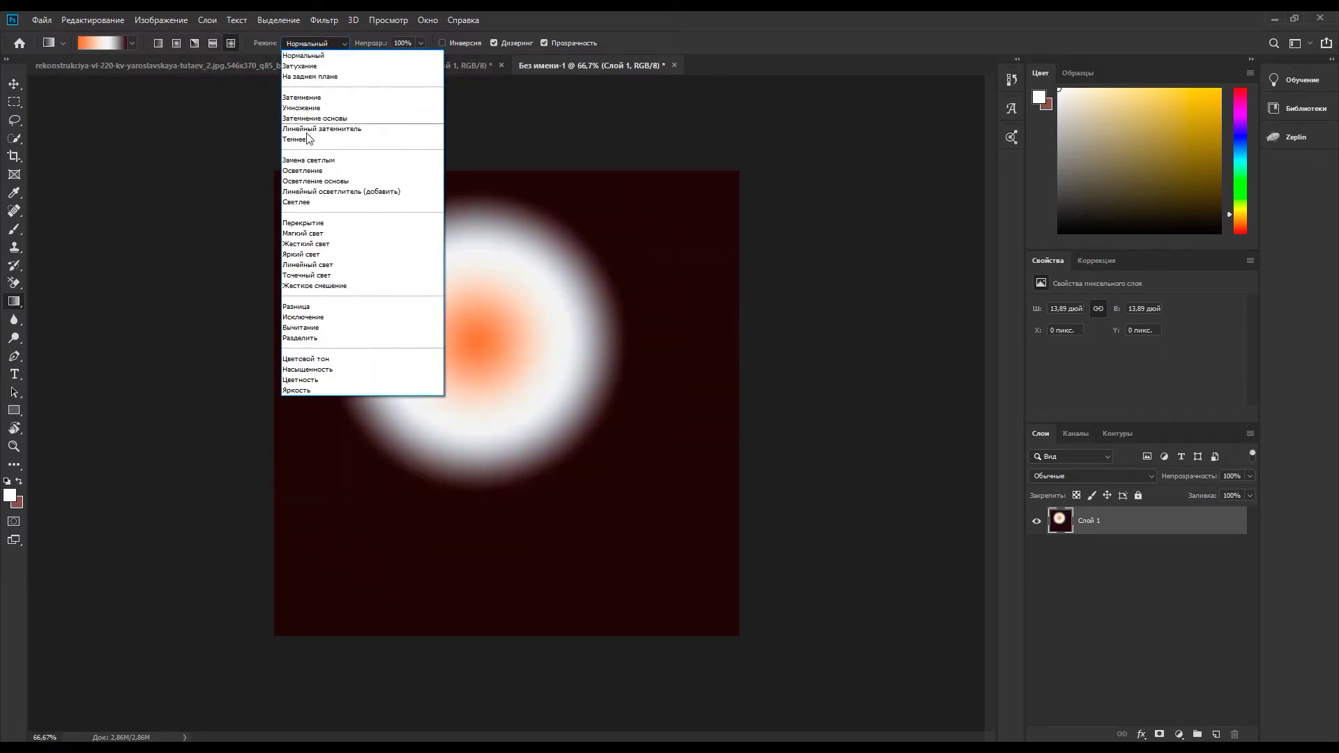
{"action": "left_click", "coordinate": [328, 107]}
{"action": "left_click", "coordinate": [338, 44]}
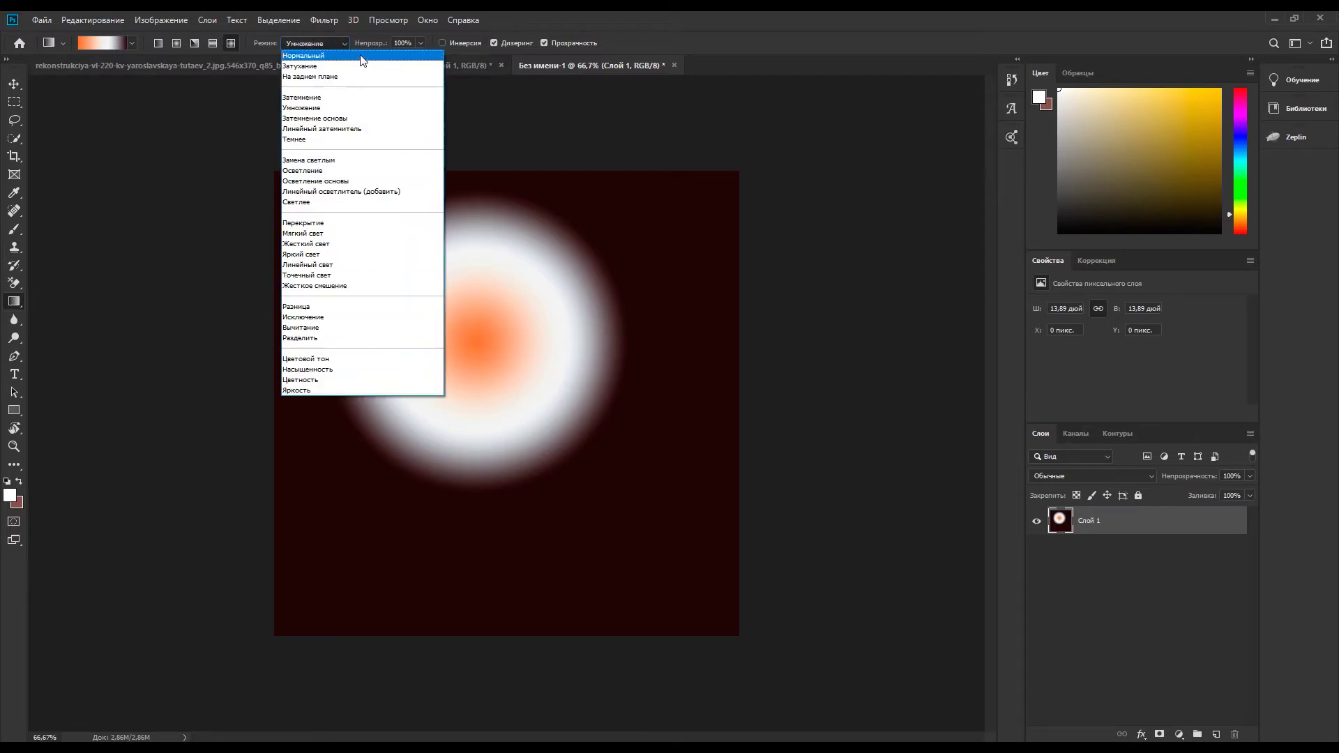
{"action": "left_click", "coordinate": [411, 44]}
Set gradient opacity to 10%, undo the last gradient, and draw a larger upper-left radial glow
{"action": "type", "text": "50"}
{"action": "key", "text": "Return"}
{"action": "type", "text": "0"}
{"action": "key", "text": "Return"}
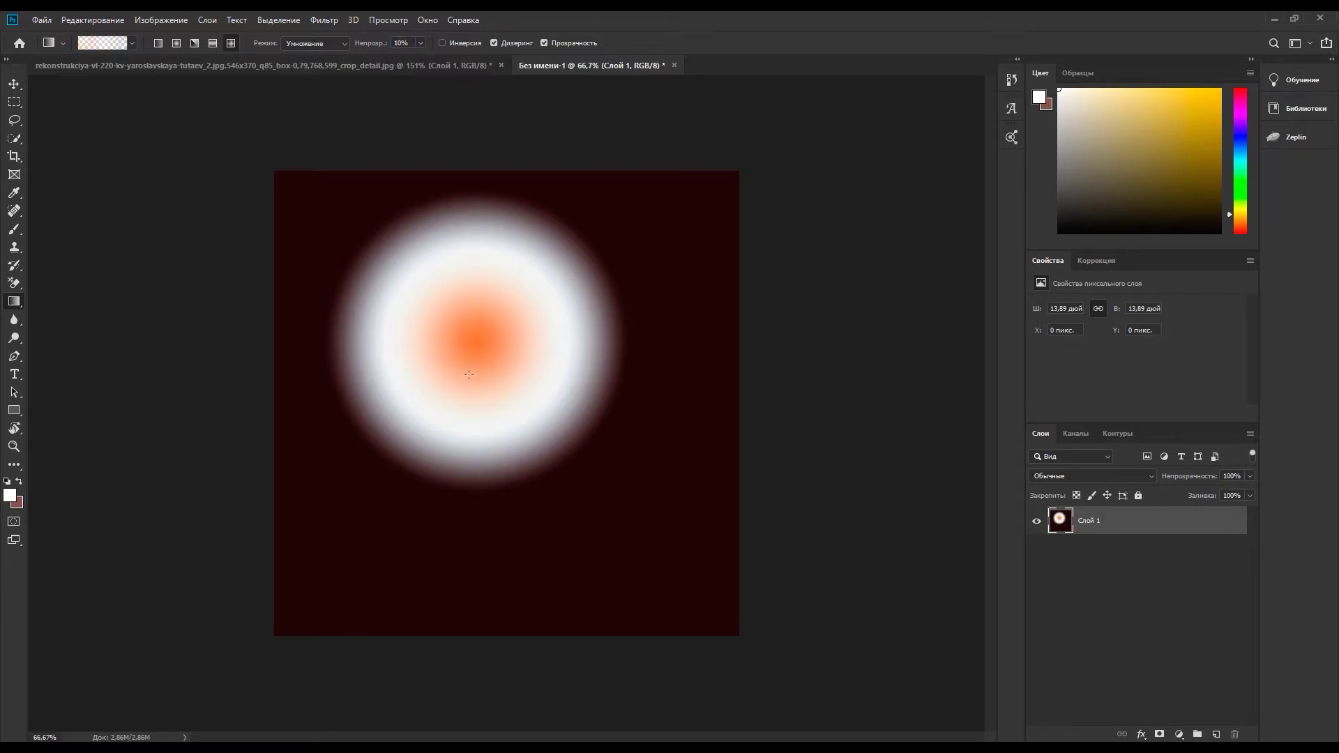
{"action": "key", "text": "ctrl+z"}
{"action": "left_click_drag", "start_coordinate": [462, 302], "coordinate": [655, 617]}
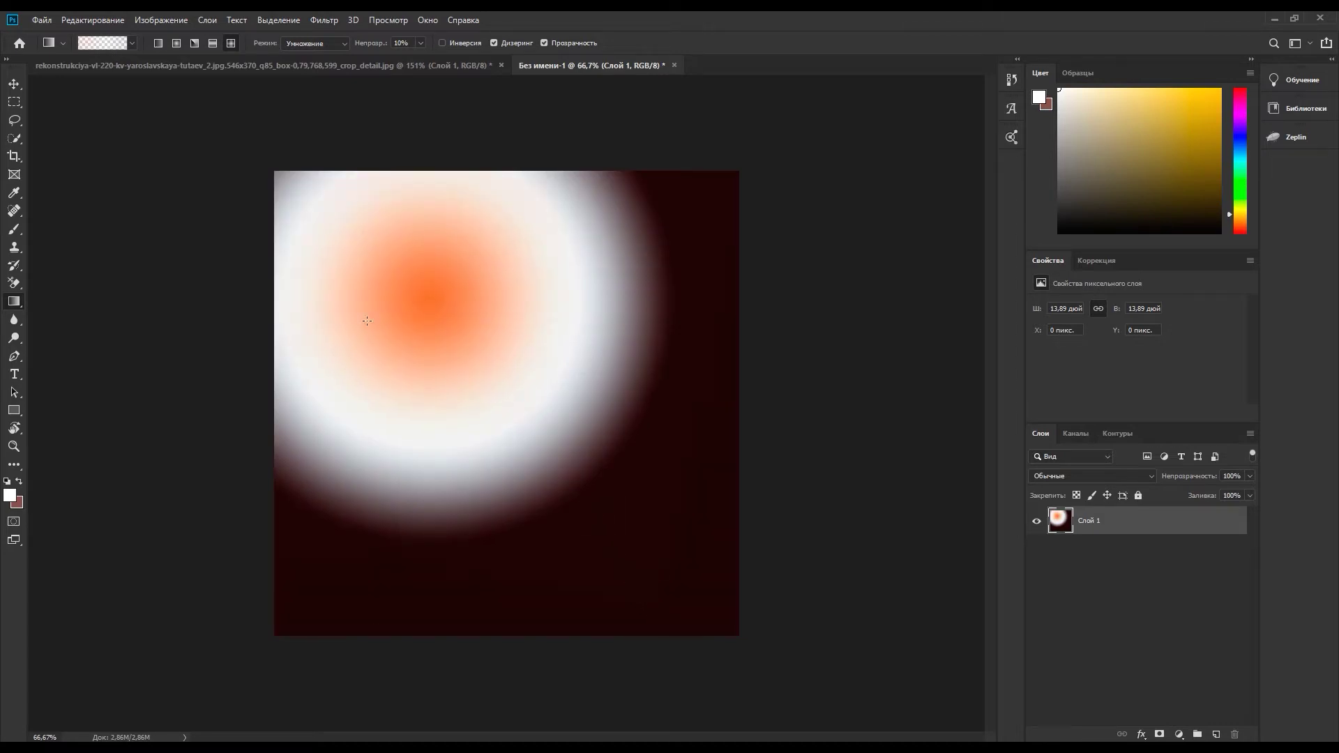
Pick the Blur tool and close the gradient and power-tower documents without saving
{"action": "left_click", "coordinate": [14, 320]}
{"action": "left_click", "coordinate": [675, 65]}
{"action": "left_click", "coordinate": [702, 285]}
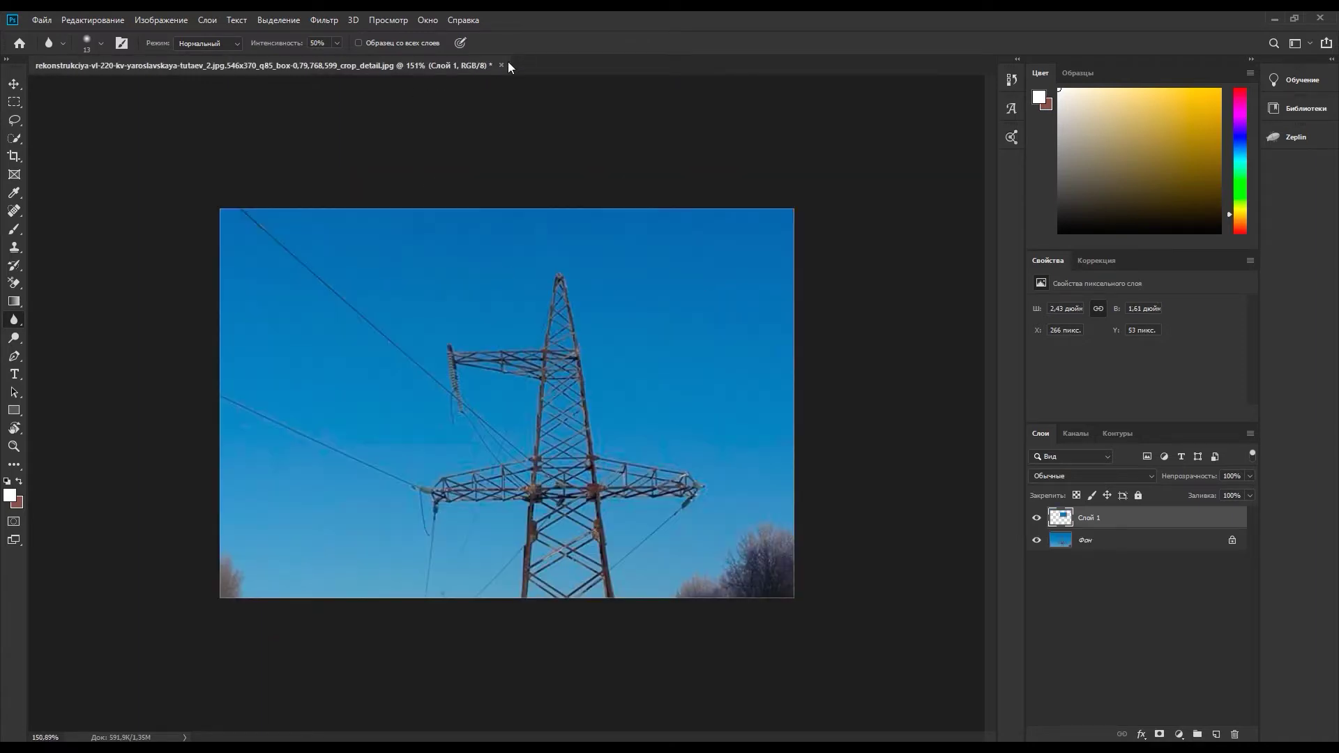
{"action": "left_click", "coordinate": [501, 65]}
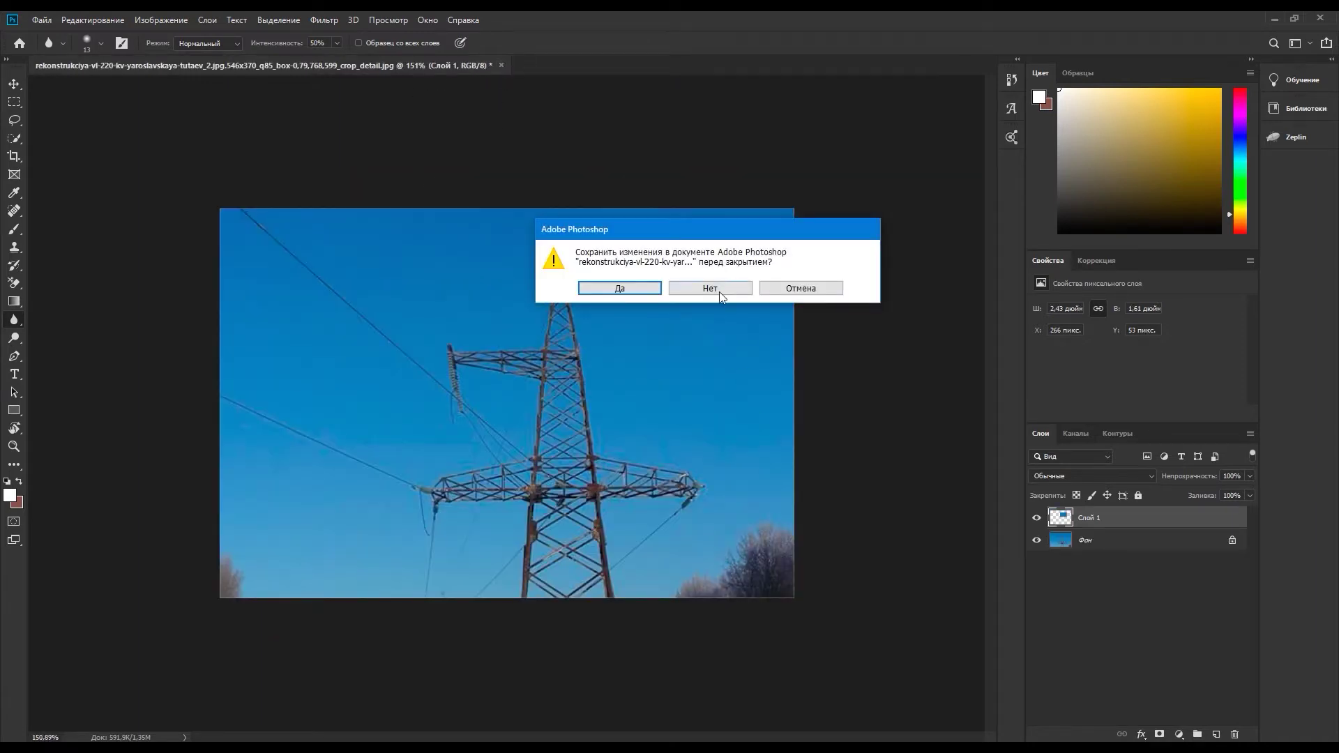
{"action": "left_click", "coordinate": [719, 292]}
Open the portrait DSC_0367.jpg, zoom in, and adjust the blur brush size
{"action": "left_click", "coordinate": [220, 690]}
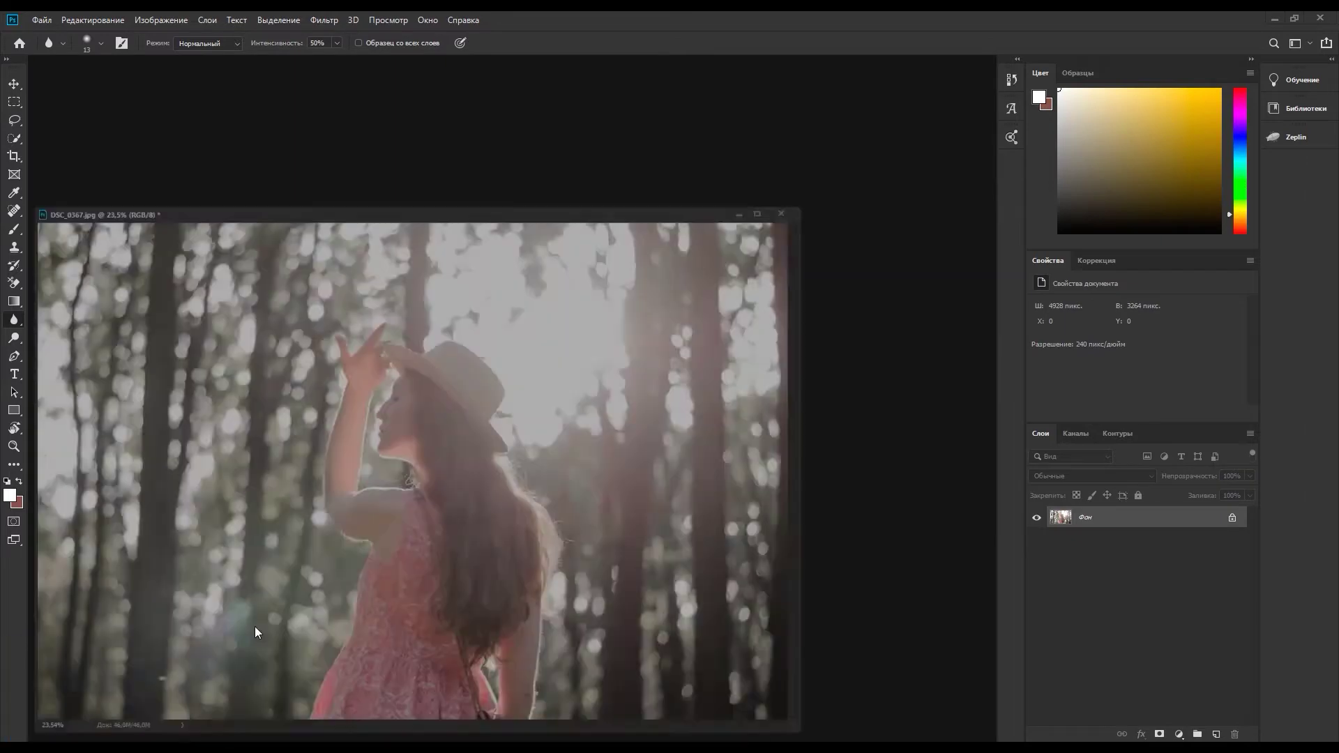
{"action": "scroll", "coordinate": [378, 383], "scroll_direction": "up", "scroll_amount": 3}
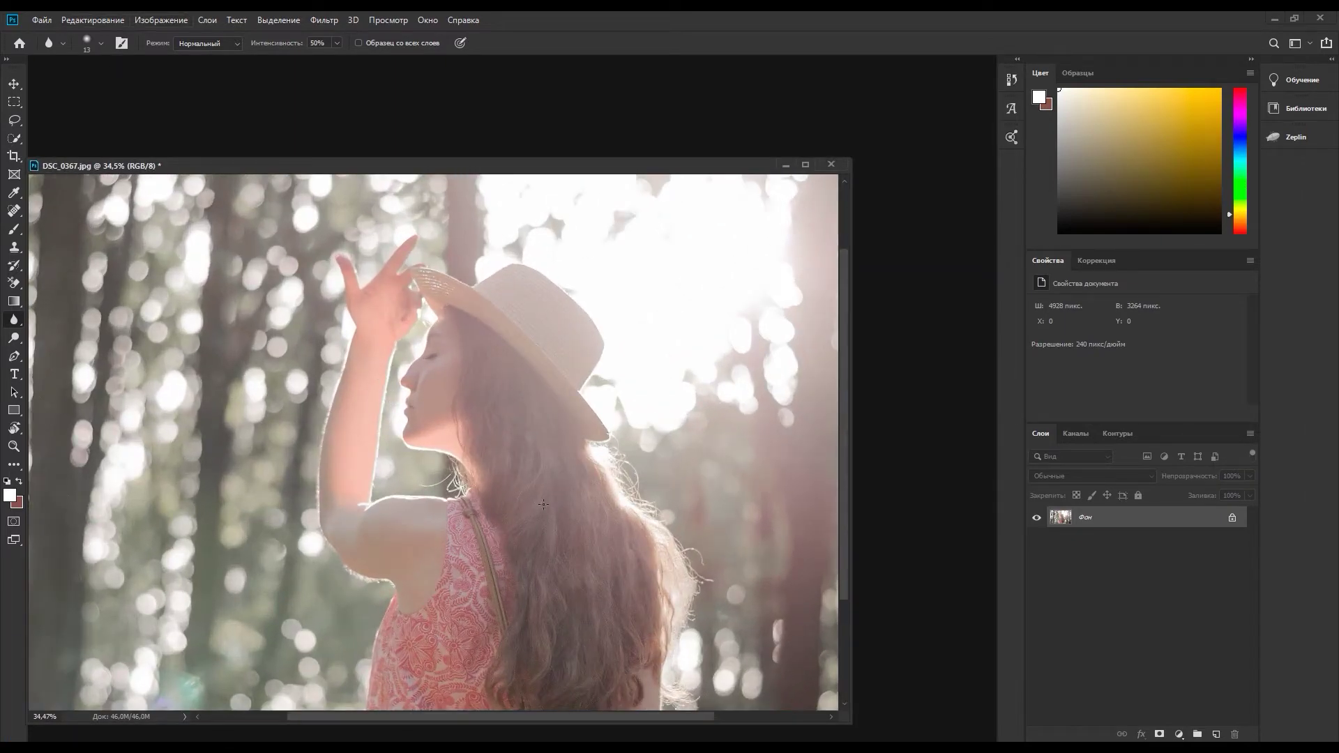
{"action": "key", "text": "bracketright"}
{"action": "key", "text": "bracketright"}
{"action": "key", "text": "bracketright"}
{"action": "scroll", "coordinate": [441, 411], "scroll_direction": "up", "scroll_amount": 2}
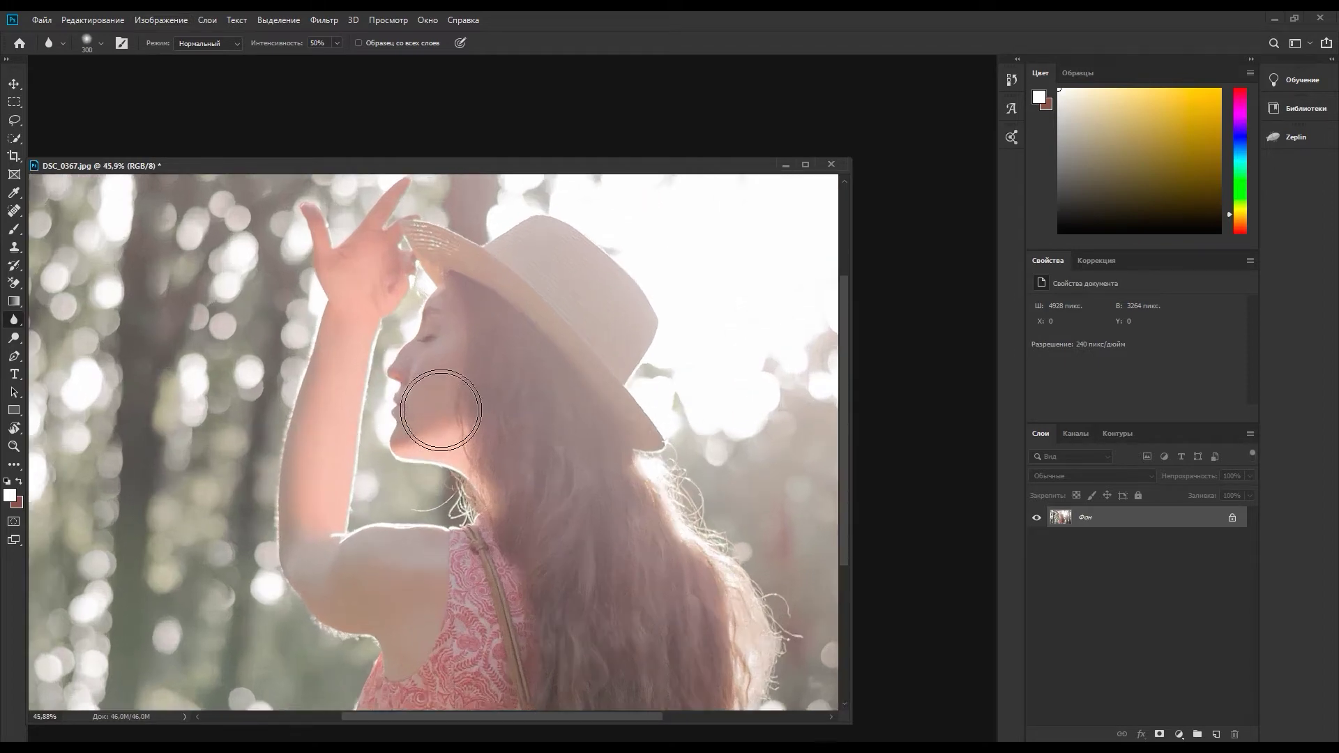
{"action": "scroll", "coordinate": [441, 410], "scroll_direction": "up", "scroll_amount": 2}
{"action": "key", "text": "bracketleft"}
{"action": "key", "text": "bracketleft"}
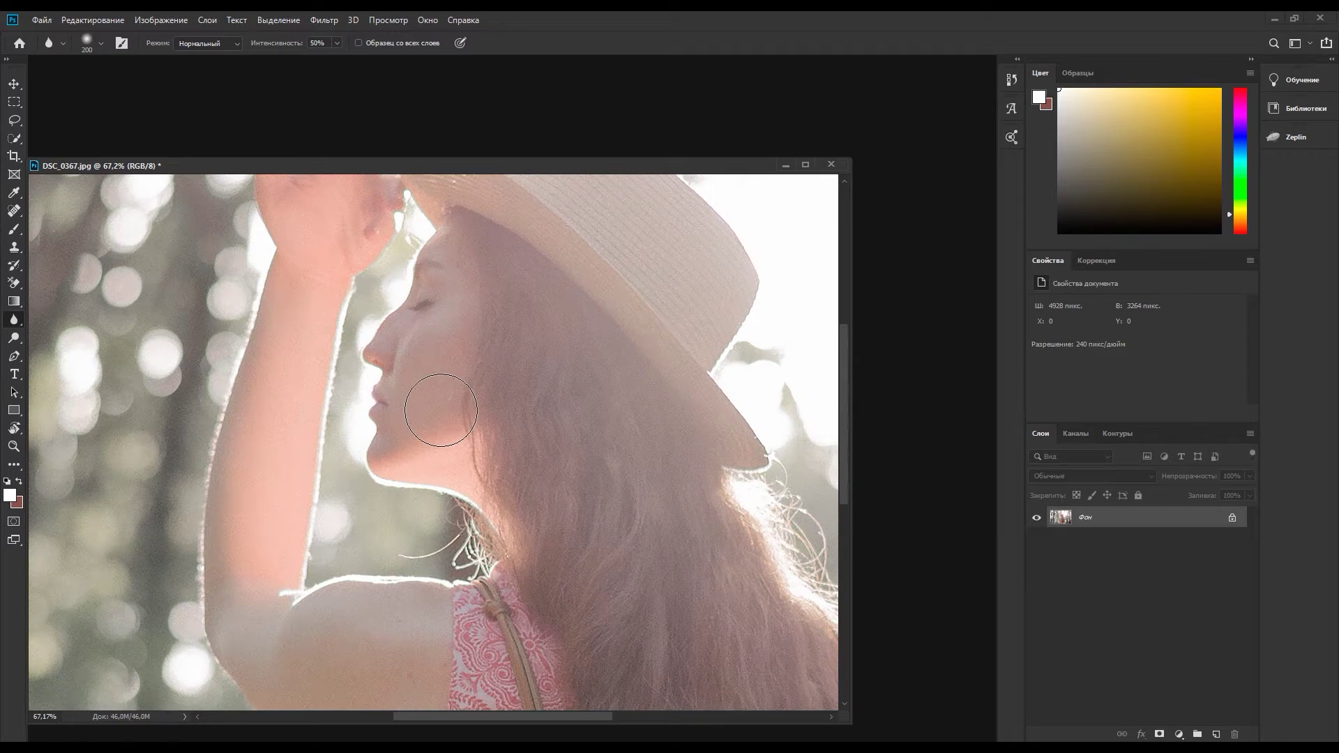
{"action": "key", "text": "bracketleft"}
Blur the woman's cheek to smooth the skin
{"action": "scroll", "coordinate": [429, 325], "scroll_direction": "up", "scroll_amount": 2}
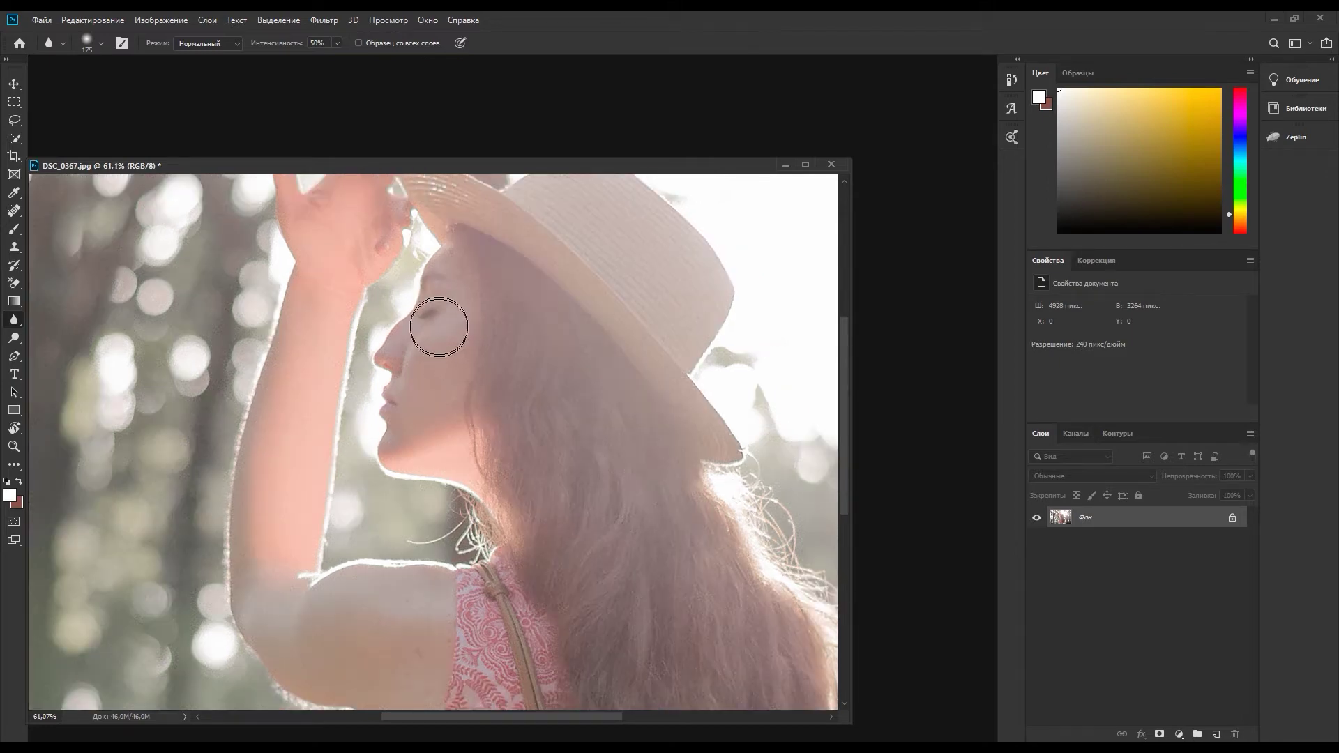
{"action": "scroll", "coordinate": [430, 324], "scroll_direction": "up", "scroll_amount": 2}
{"action": "scroll", "coordinate": [432, 323], "scroll_direction": "up", "scroll_amount": 2}
{"action": "mouse_move", "coordinate": [433, 323]}
{"action": "left_mouse_down"}
{"action": "mouse_move", "coordinate": [437, 404]}
{"action": "mouse_move", "coordinate": [433, 323]}
{"action": "mouse_move", "coordinate": [449, 365]}
{"action": "mouse_move", "coordinate": [547, 330]}
{"action": "left_mouse_up"}
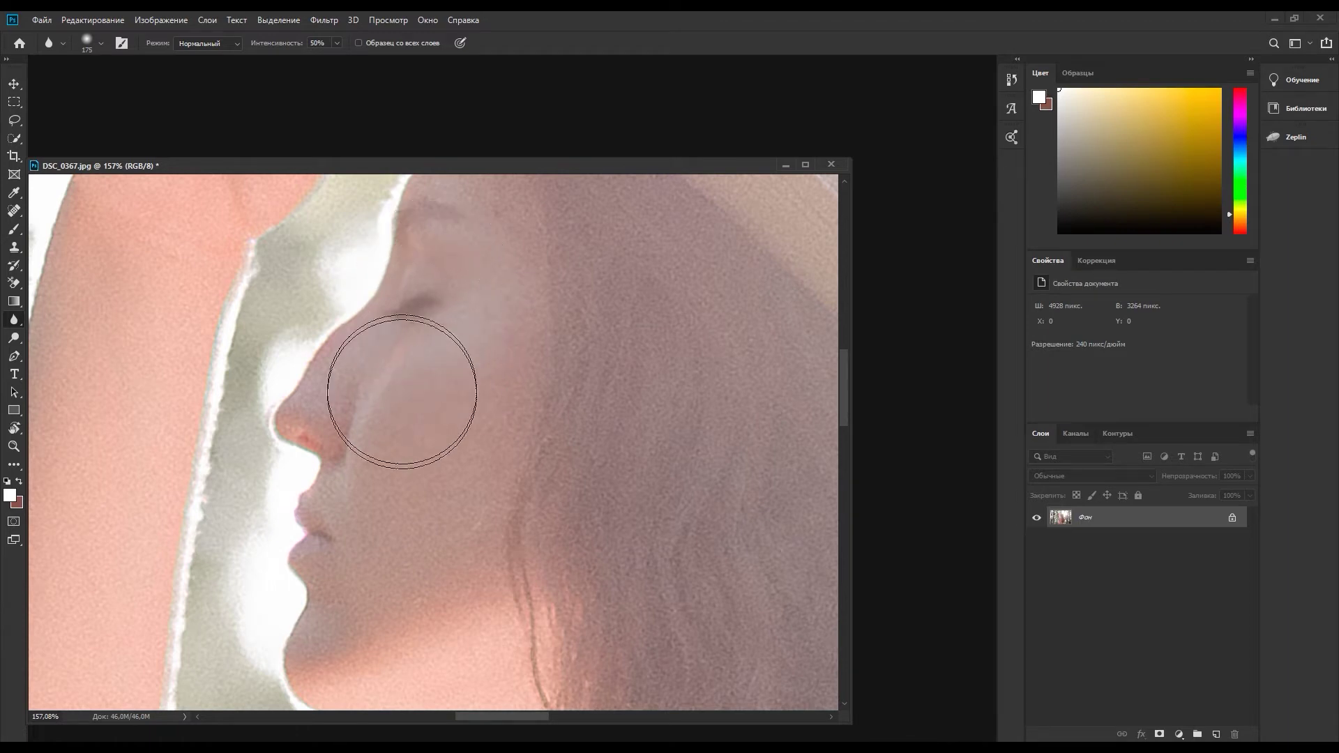
{"action": "scroll", "coordinate": [462, 394], "scroll_direction": "down", "scroll_amount": 3}
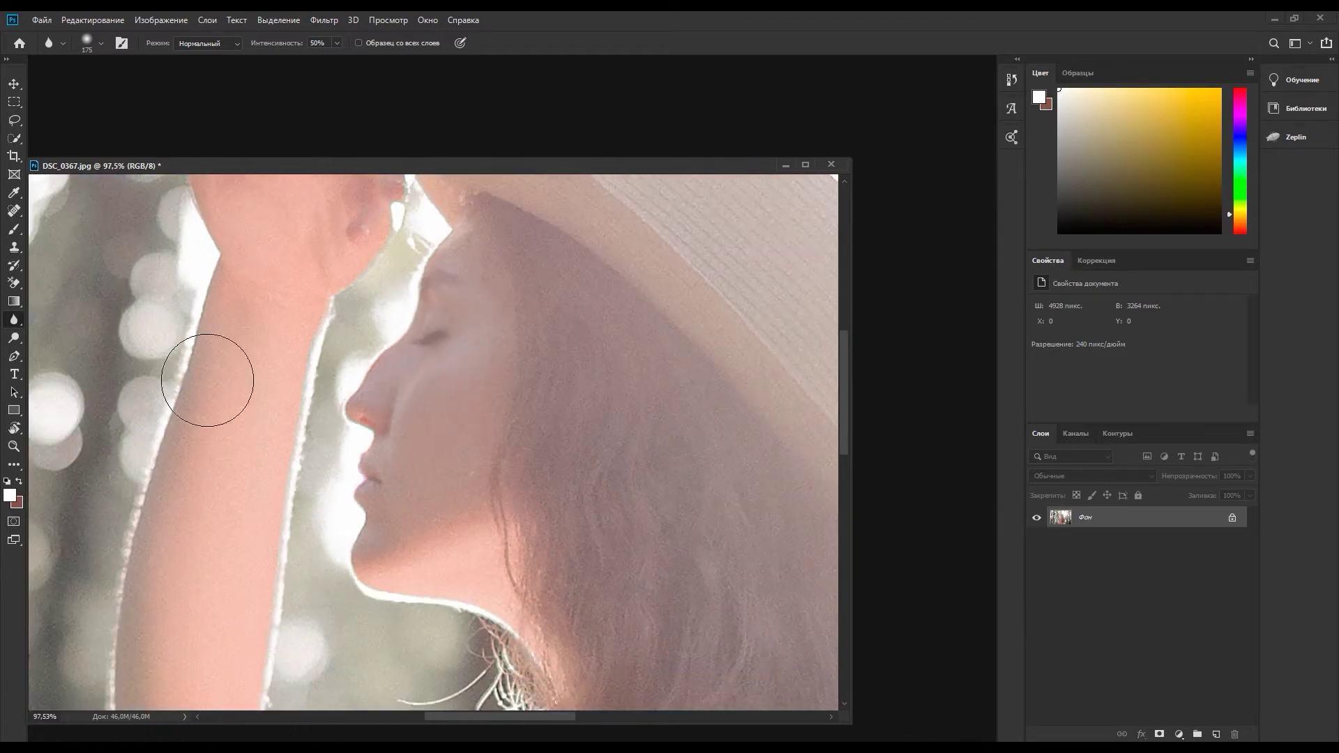
Lighten the cheek with the Dodge tool limited to Highlights at 3% exposure, then zoom out
{"action": "left_click", "coordinate": [19, 343]}
{"action": "left_click", "coordinate": [235, 43]}
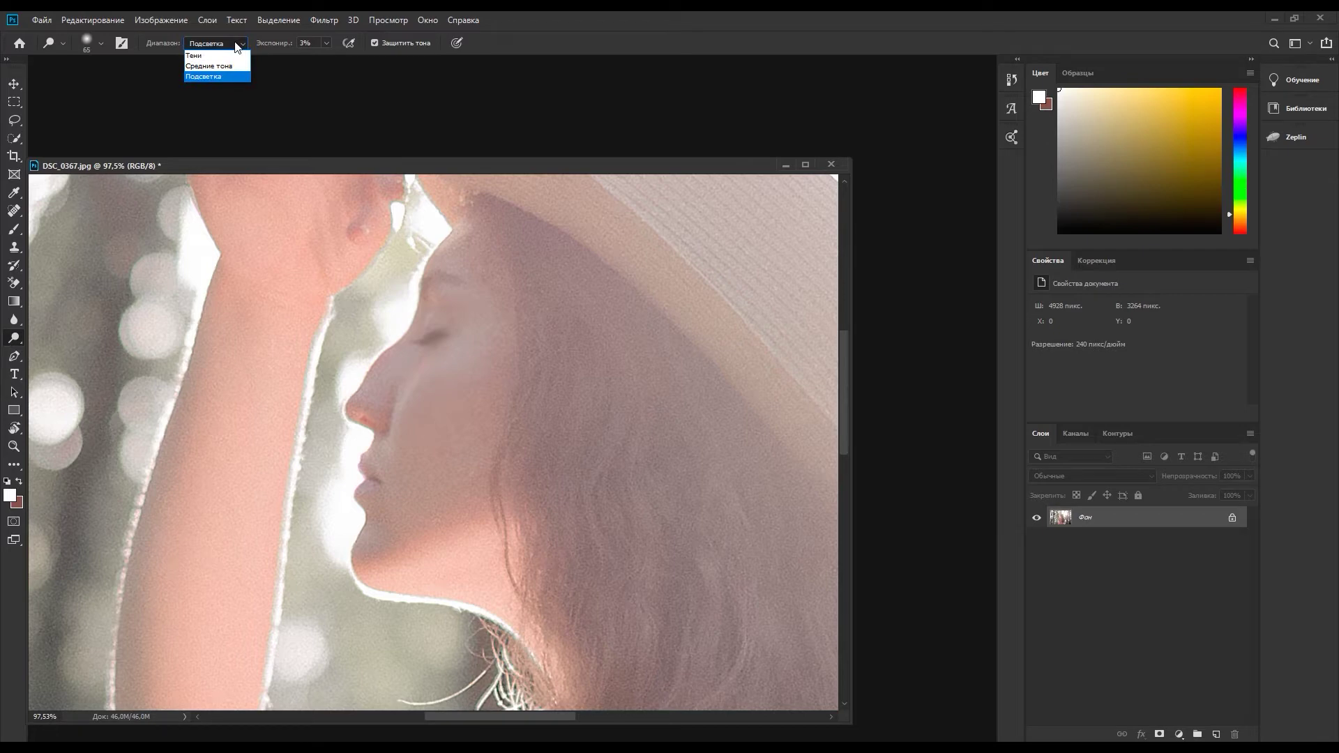
{"action": "left_click", "coordinate": [230, 76]}
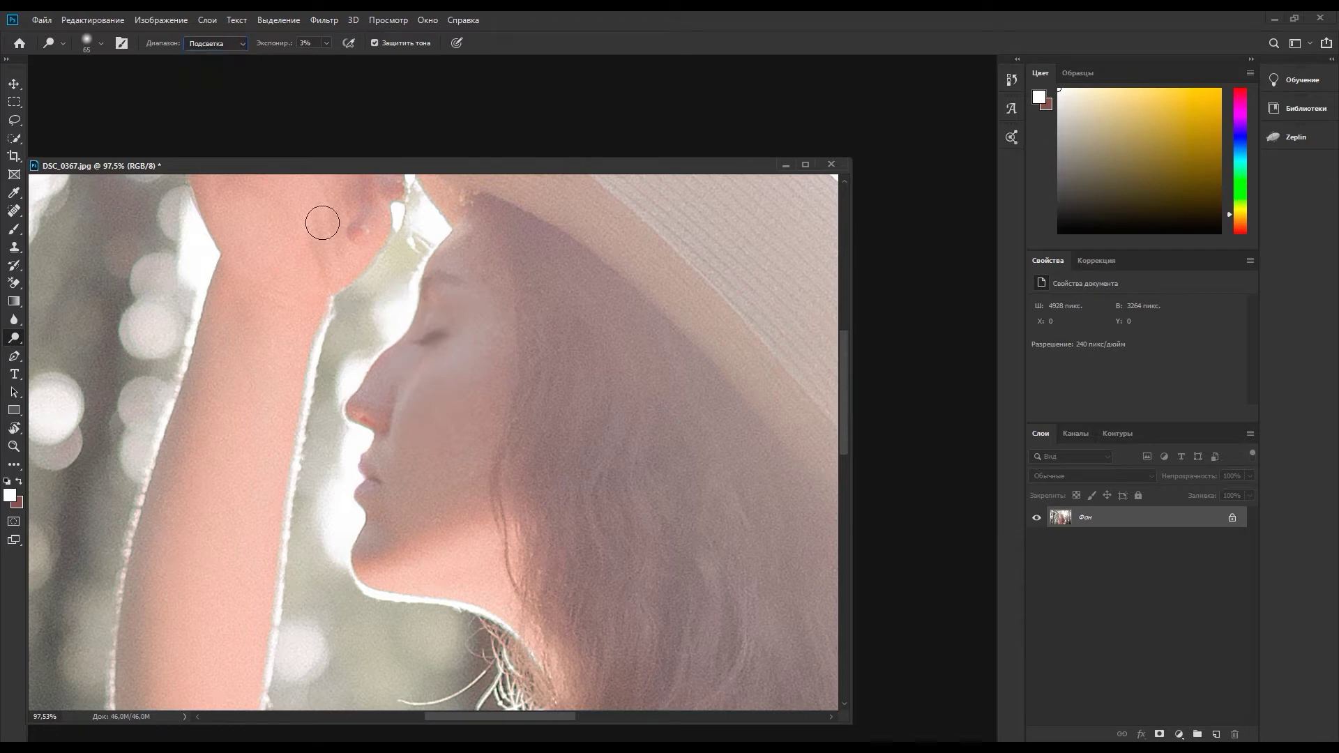
{"action": "mouse_move", "coordinate": [464, 372]}
{"action": "left_mouse_down"}
{"action": "mouse_move", "coordinate": [425, 419]}
{"action": "mouse_move", "coordinate": [424, 389]}
{"action": "mouse_move", "coordinate": [407, 481]}
{"action": "mouse_move", "coordinate": [456, 444]}
{"action": "mouse_move", "coordinate": [472, 398]}
{"action": "mouse_move", "coordinate": [467, 377]}
{"action": "mouse_move", "coordinate": [439, 466]}
{"action": "mouse_move", "coordinate": [395, 520]}
{"action": "mouse_move", "coordinate": [470, 467]}
{"action": "mouse_move", "coordinate": [496, 473]}
{"action": "left_mouse_up"}
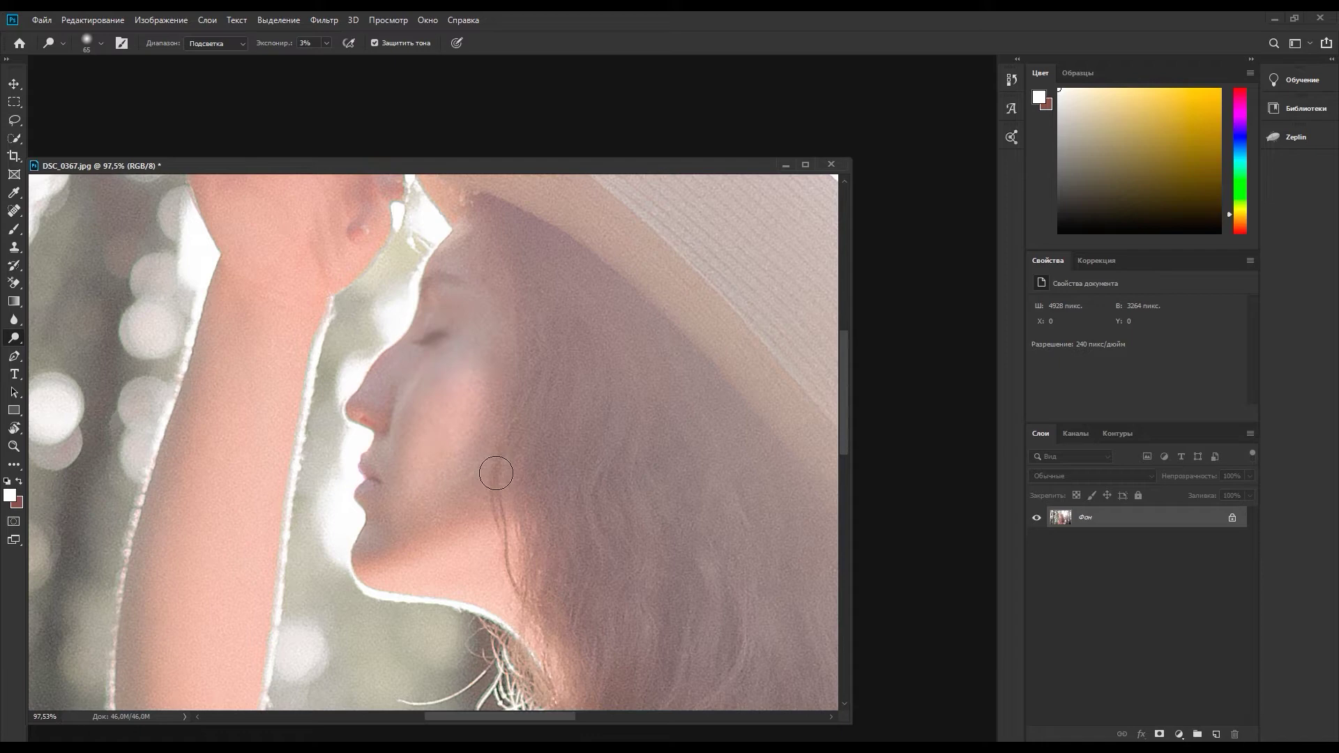
{"action": "scroll", "coordinate": [496, 474], "scroll_direction": "down", "scroll_amount": 2}
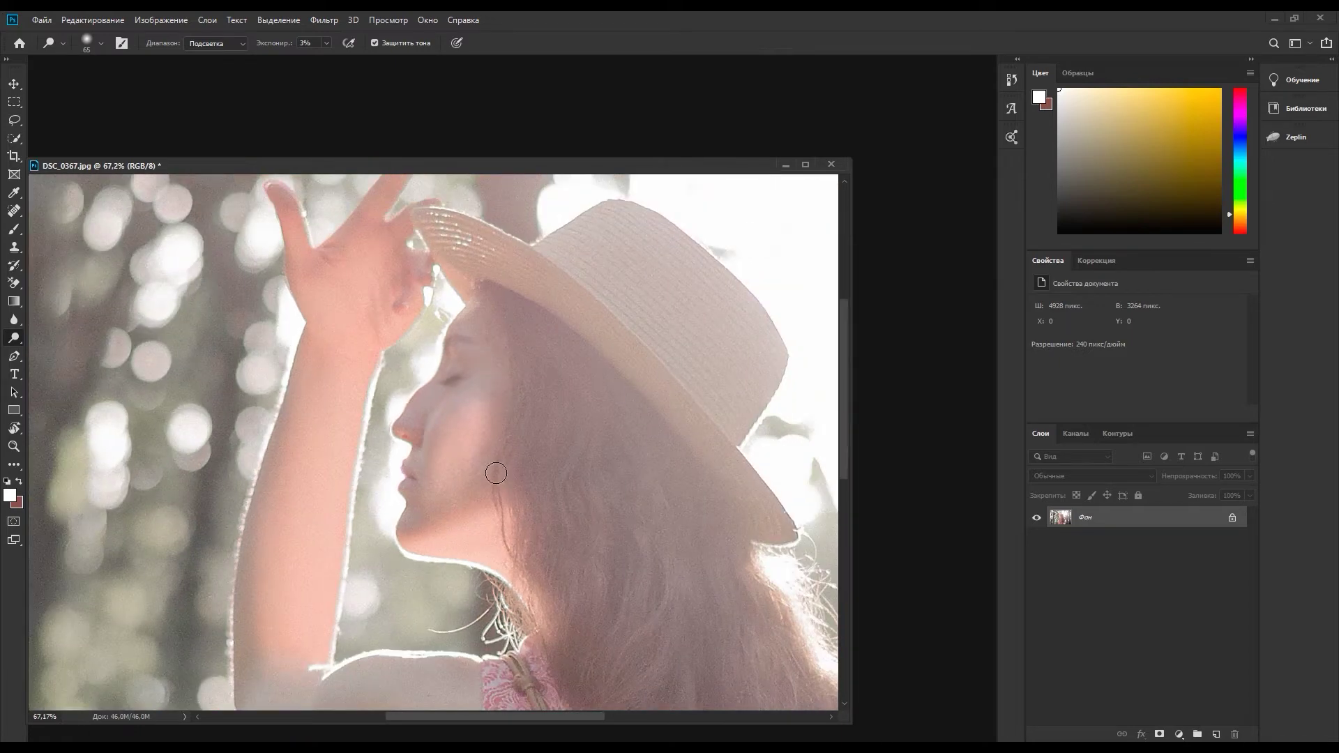
{"action": "scroll", "coordinate": [496, 474], "scroll_direction": "down", "scroll_amount": 1}
{"action": "scroll", "coordinate": [496, 474], "scroll_direction": "down", "scroll_amount": 1}
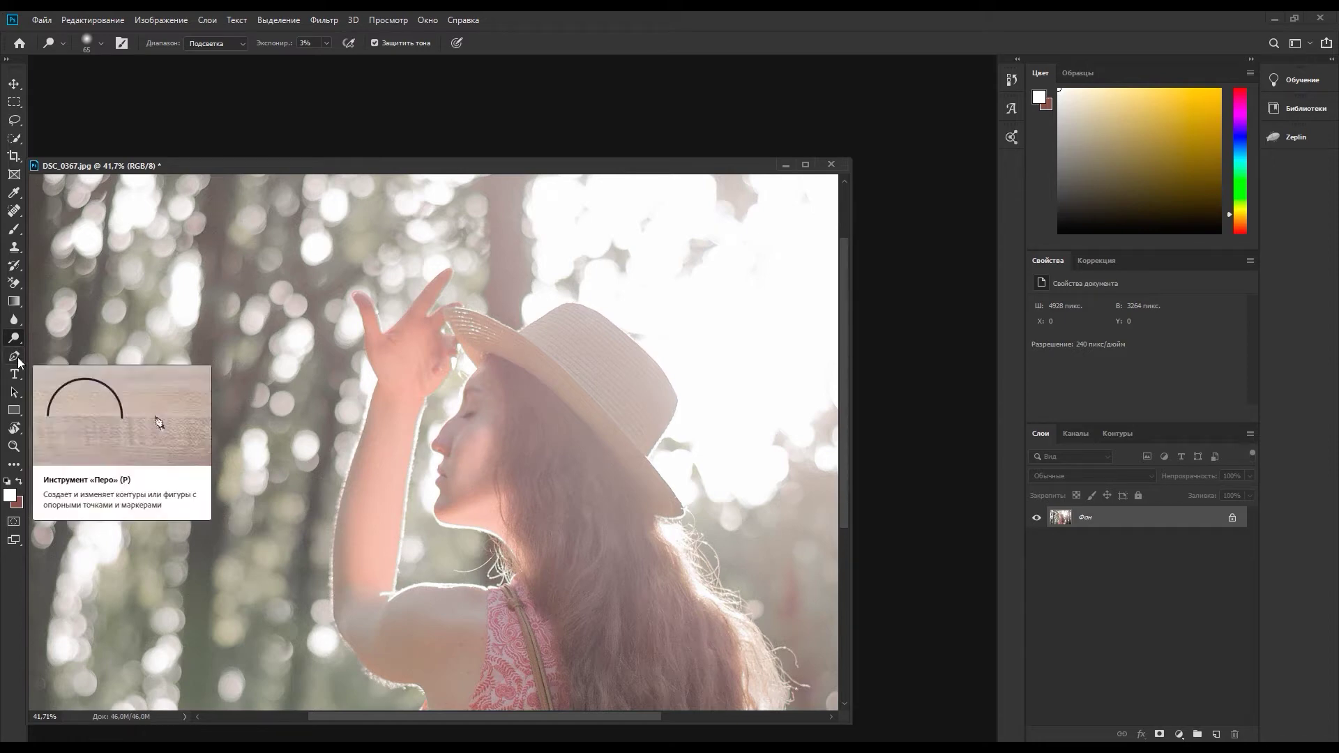
With the Pen tool, place anchors up the hat's left edge and curve over the crown top
{"action": "left_click", "coordinate": [18, 359]}
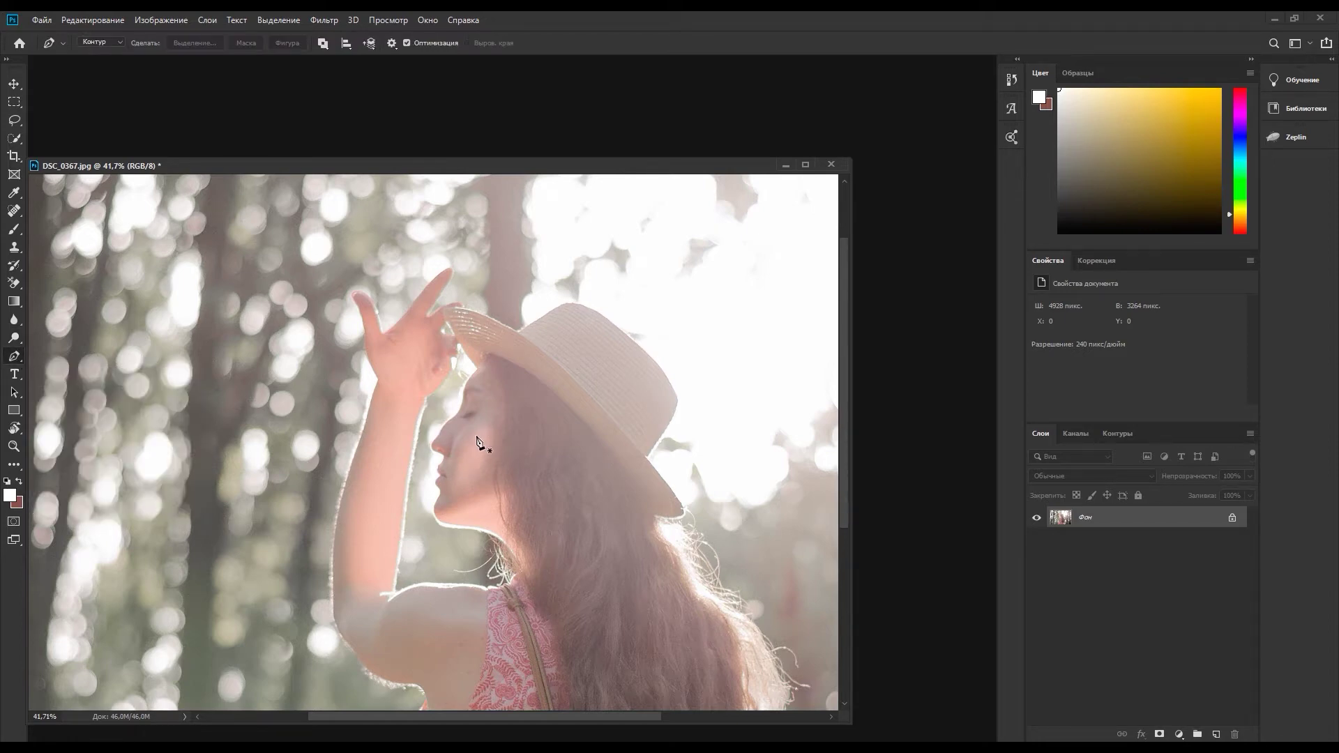
{"action": "scroll", "coordinate": [538, 316], "scroll_direction": "up", "scroll_amount": 2}
{"action": "scroll", "coordinate": [537, 379], "scroll_direction": "up", "scroll_amount": 2}
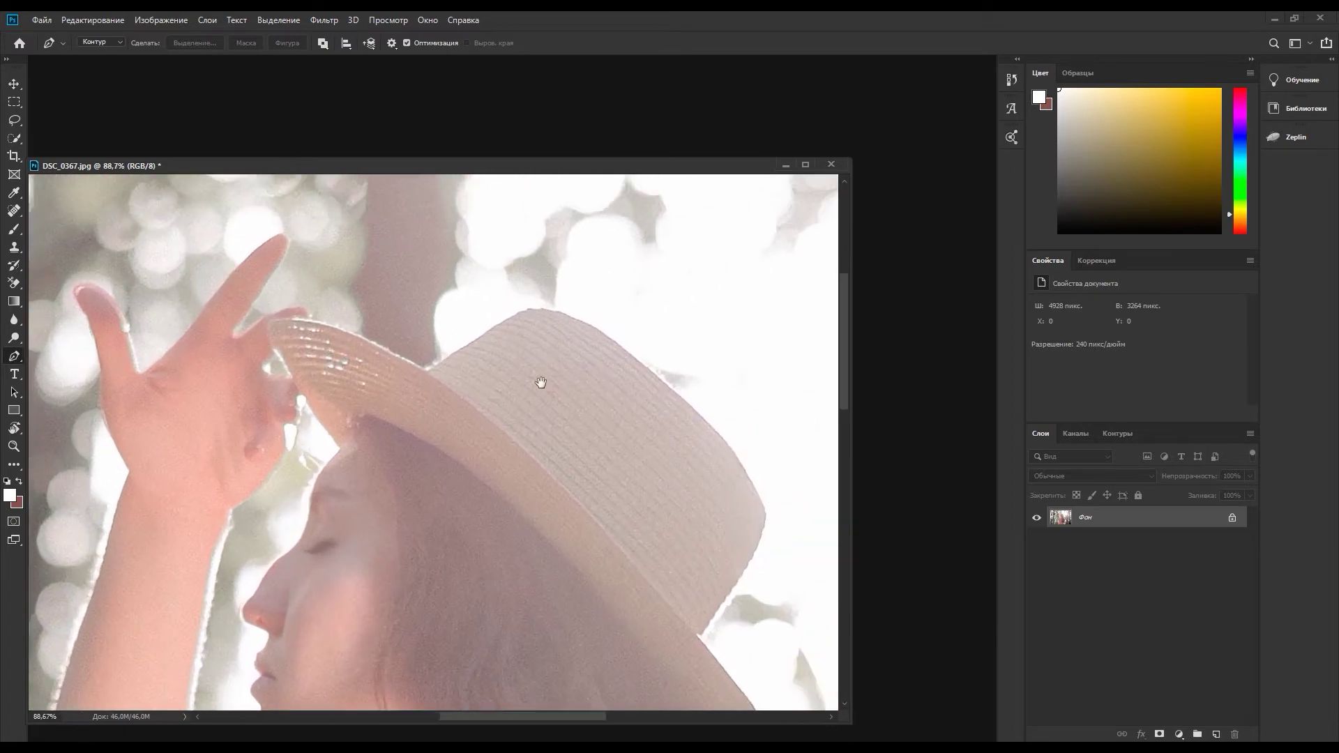
{"action": "scroll", "coordinate": [450, 371], "scroll_direction": "up", "scroll_amount": 2}
{"action": "scroll", "coordinate": [451, 377], "scroll_direction": "up", "scroll_amount": 1}
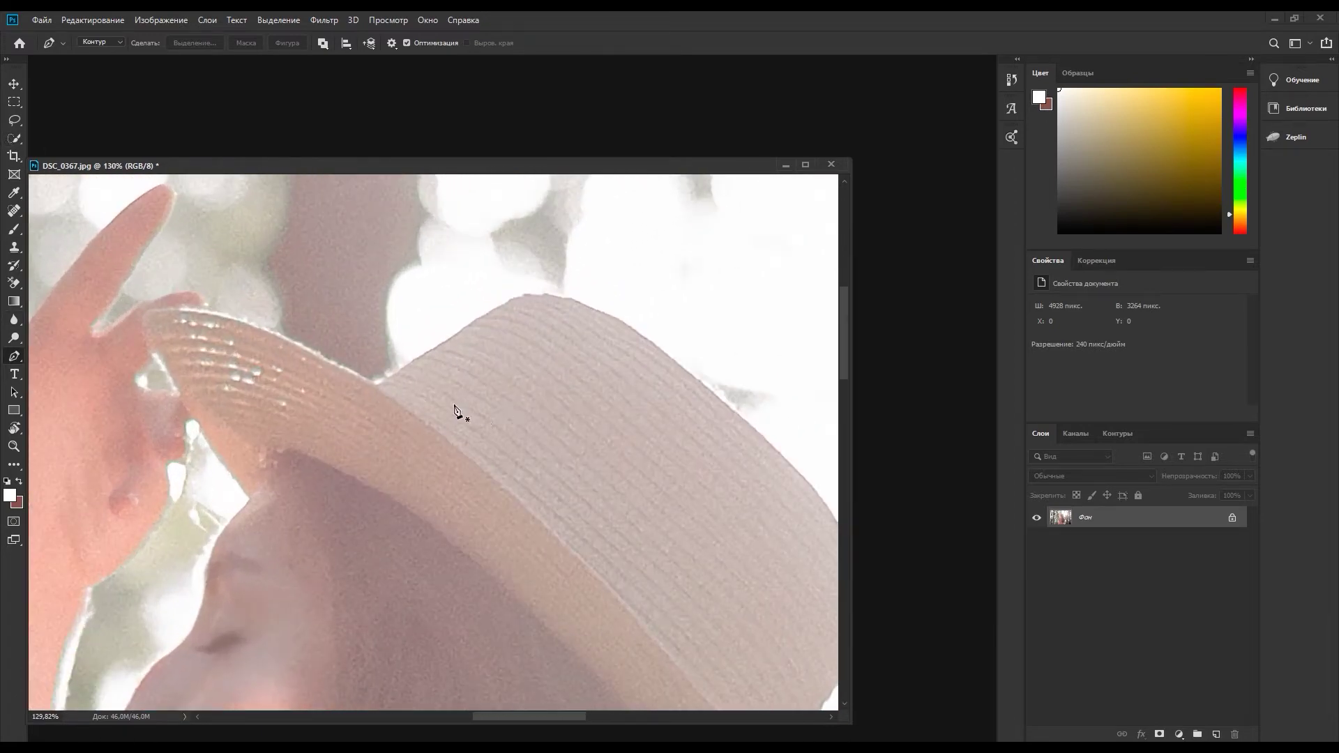
{"action": "left_click", "coordinate": [375, 384]}
{"action": "left_click", "coordinate": [430, 349]}
{"action": "left_click", "coordinate": [480, 318]}
{"action": "left_click", "coordinate": [515, 297]}
{"action": "left_click_drag", "start_coordinate": [576, 299], "coordinate": [611, 316]}
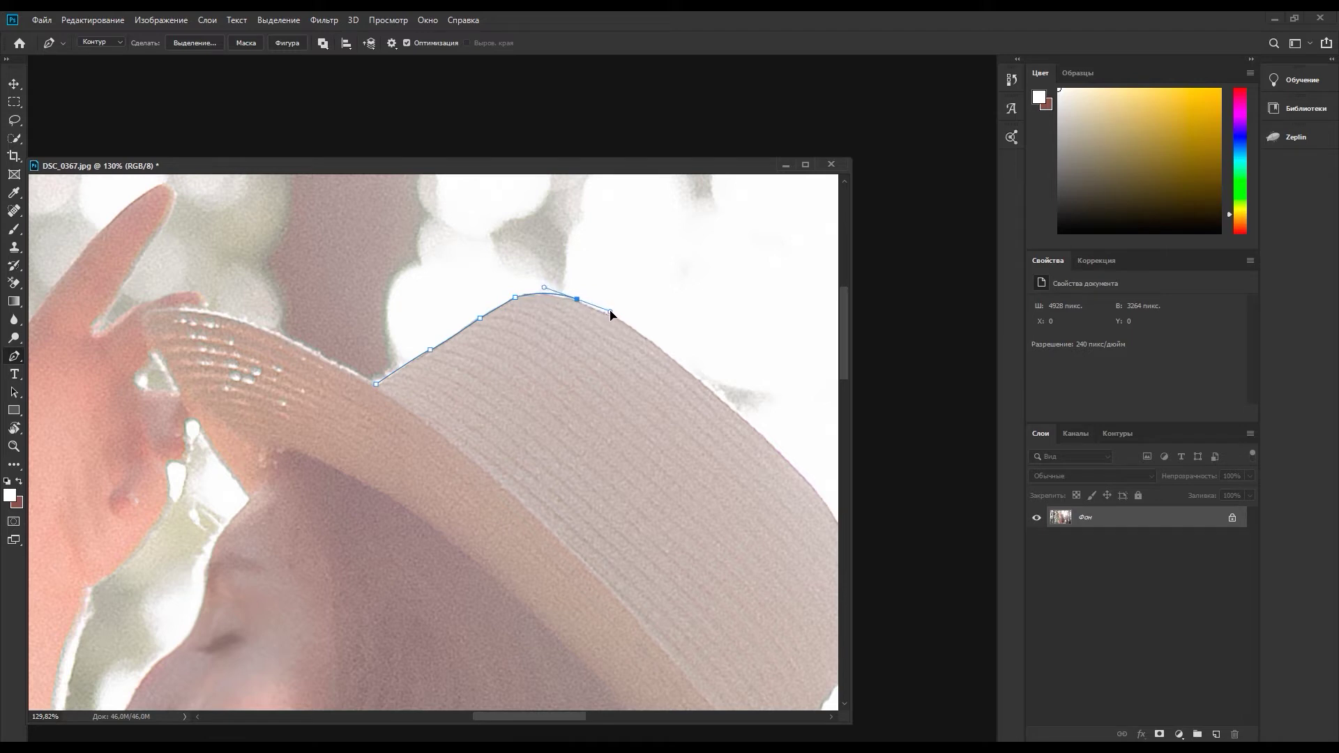
Trace the path down the hat's right side and across the band, closing it at the start
{"action": "left_click", "coordinate": [641, 334]}
{"action": "left_click", "coordinate": [677, 362]}
{"action": "left_click", "coordinate": [708, 386]}
{"action": "left_click", "coordinate": [732, 406]}
{"action": "left_click", "coordinate": [756, 428]}
{"action": "left_click", "coordinate": [581, 559]}
{"action": "left_click_drag", "start_coordinate": [447, 440], "coordinate": [405, 406]}
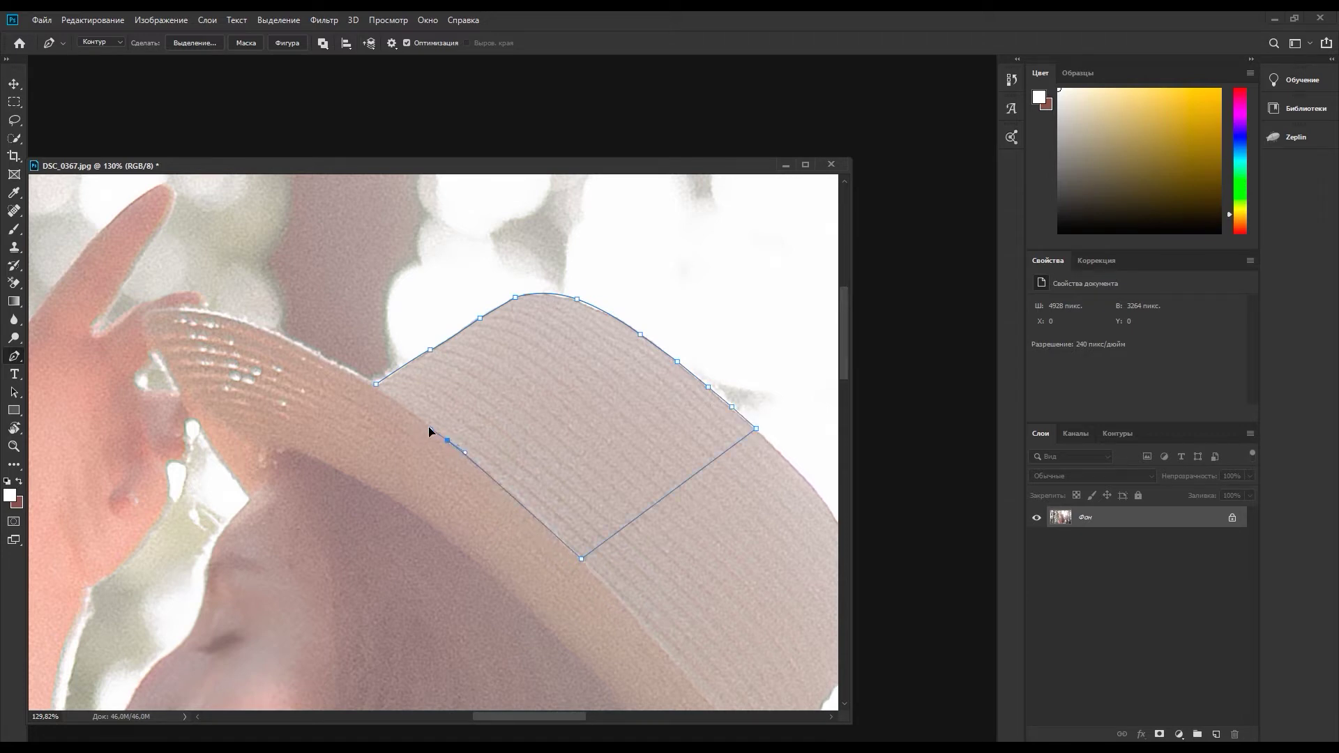
{"action": "left_click", "coordinate": [377, 387]}
Try Vector Mask, Delete Path and custom shape on the hat path, undoing or cancelling each
{"action": "right_click", "coordinate": [543, 392]}
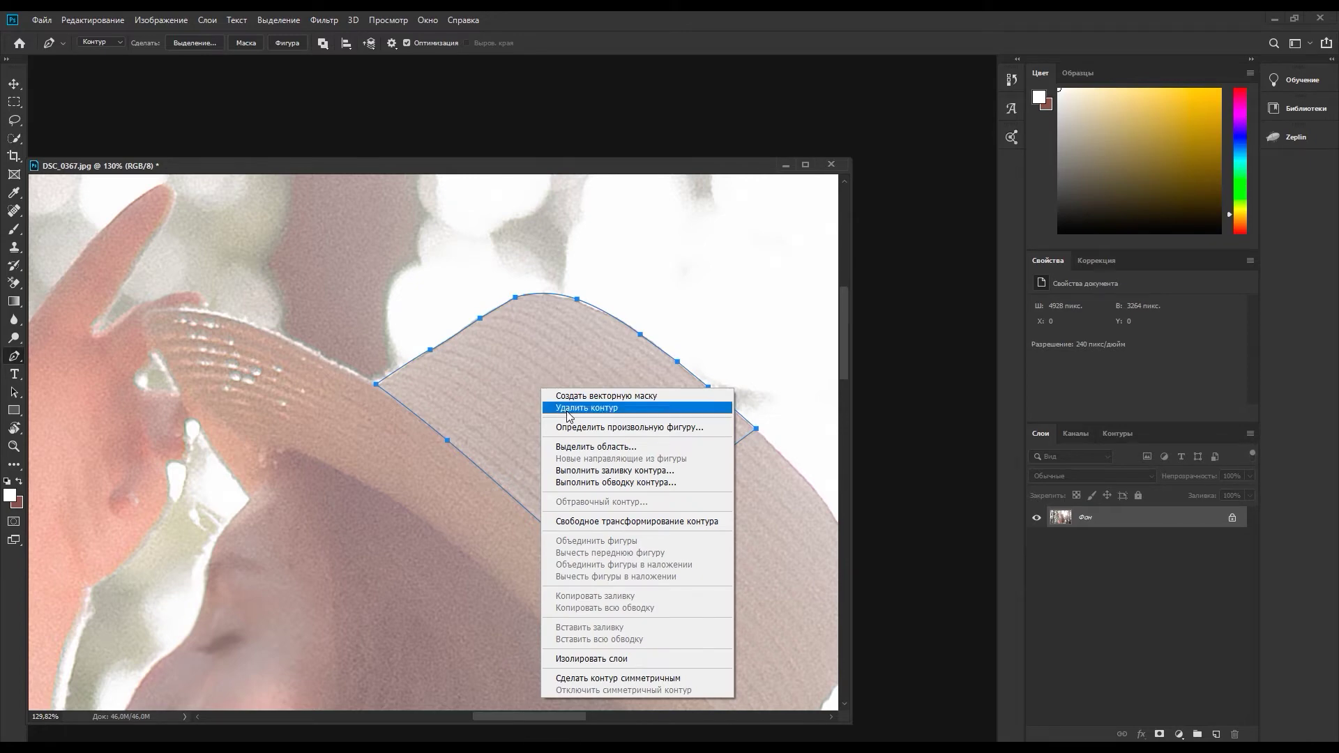
{"action": "left_click", "coordinate": [668, 397]}
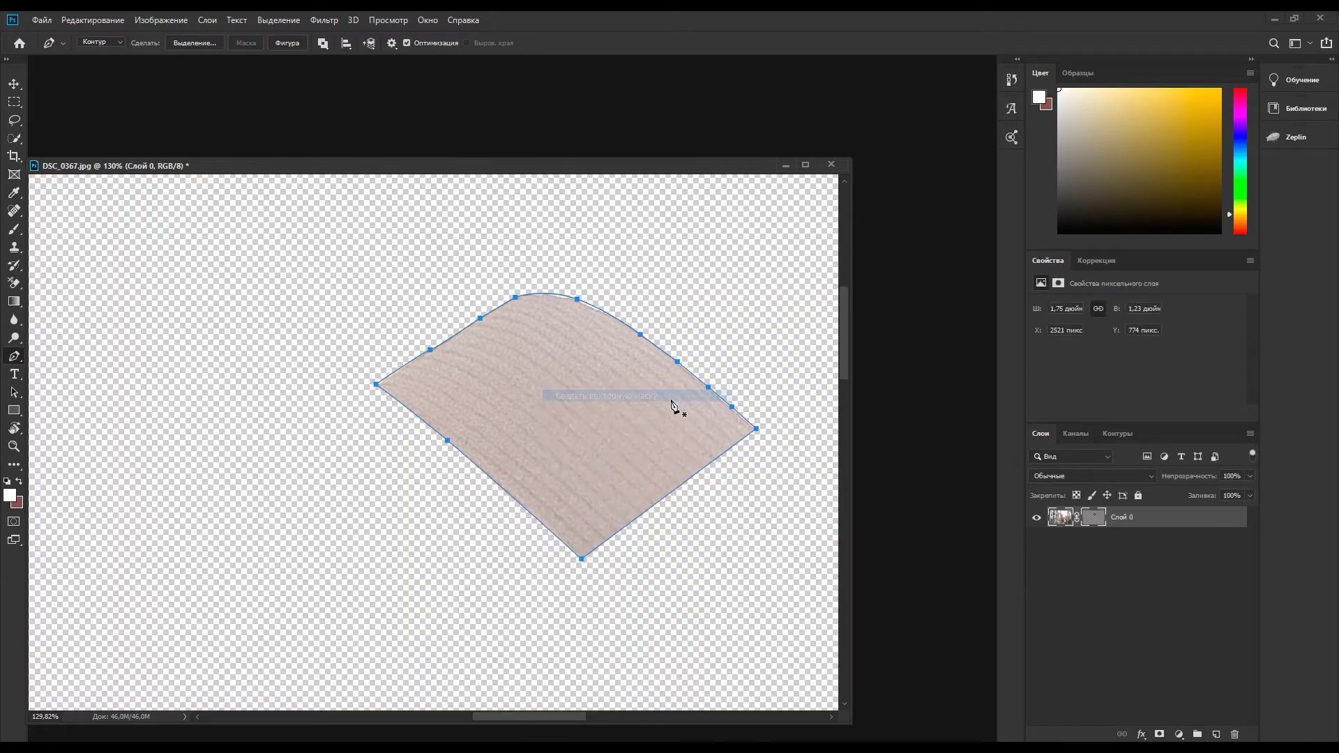
{"action": "key", "text": "ctrl+z"}
{"action": "right_click", "coordinate": [575, 382]}
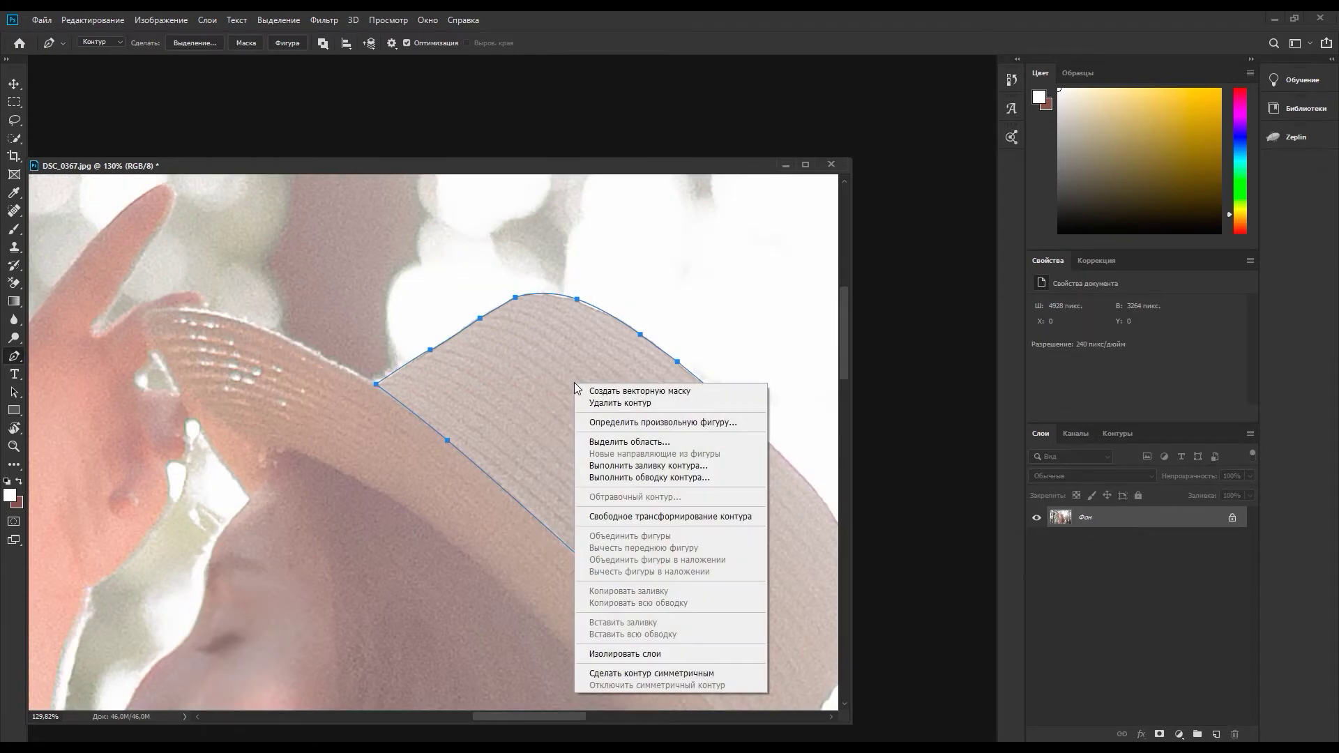
{"action": "left_click", "coordinate": [589, 403]}
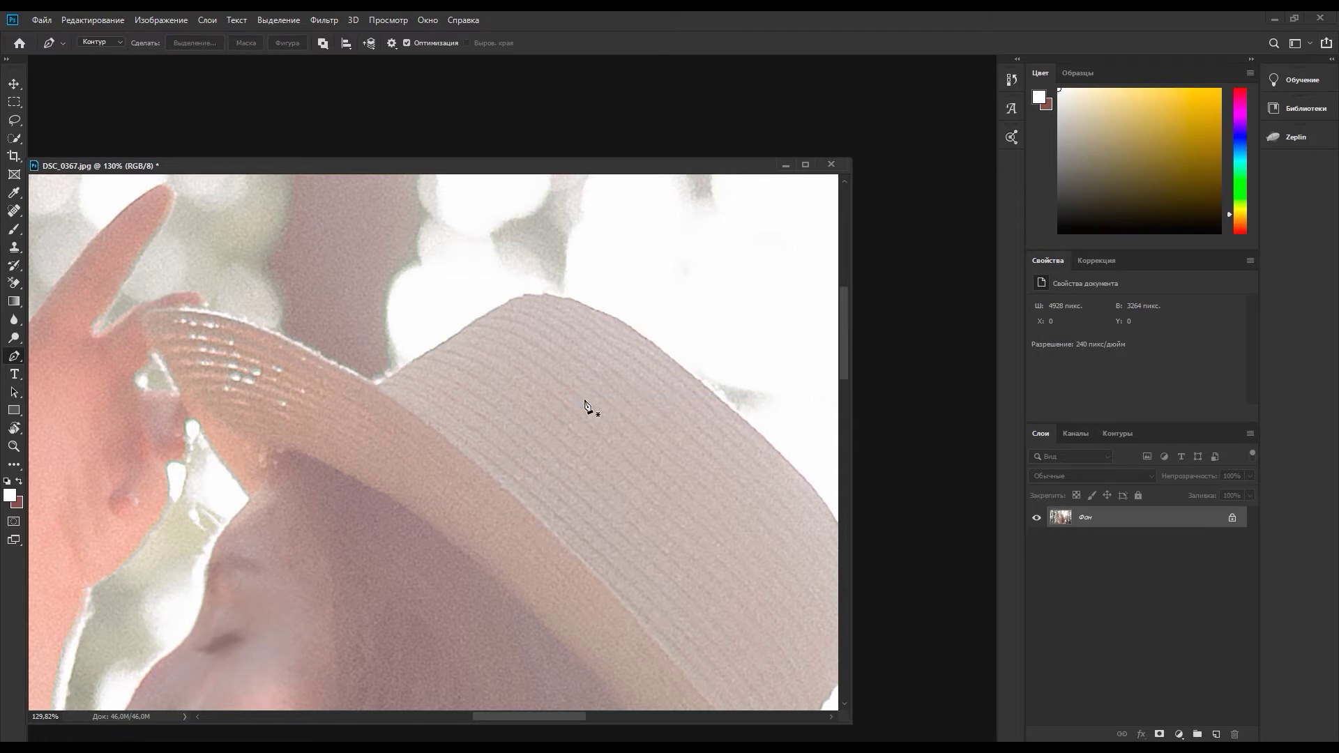
{"action": "key", "text": "ctrl+z"}
{"action": "right_click", "coordinate": [584, 400]}
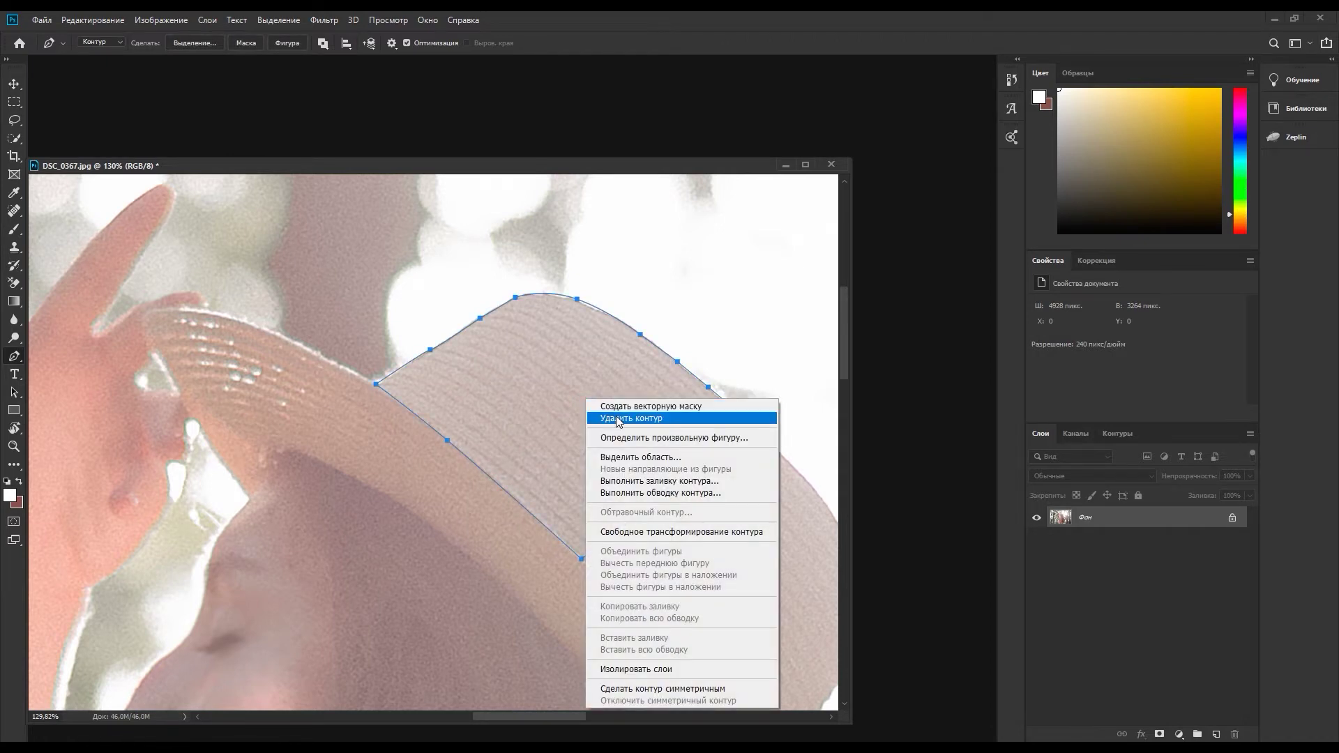
{"action": "left_click", "coordinate": [709, 440]}
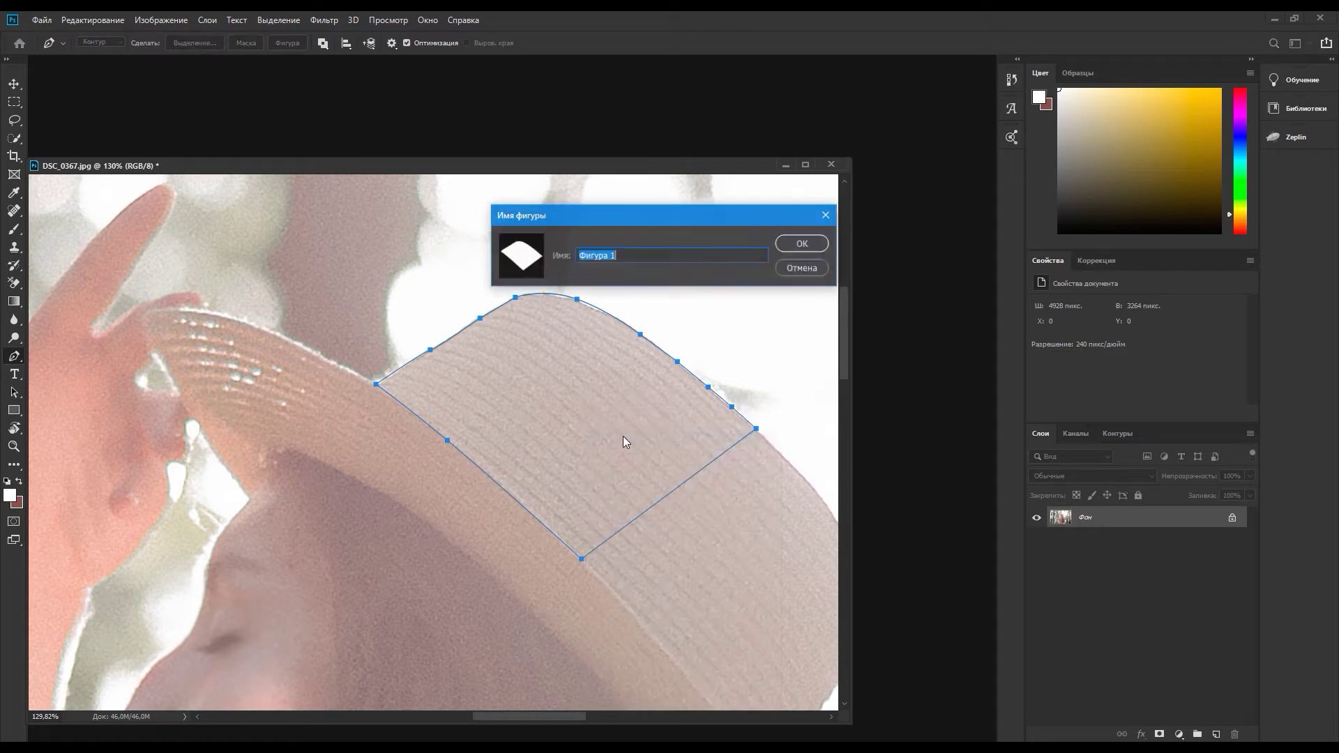
{"action": "left_click", "coordinate": [804, 271]}
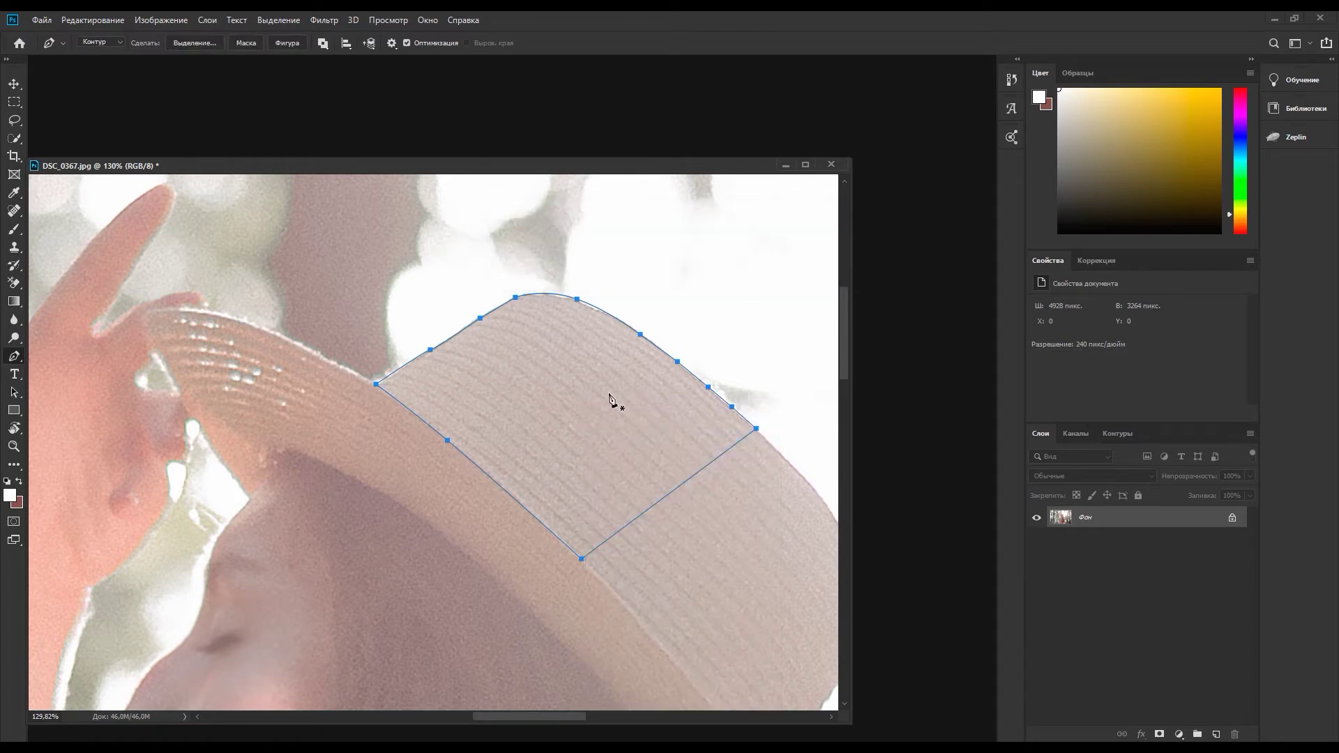
Turn the hat path into a selection with a 2 px feather and create a new untitled document
{"action": "right_click", "coordinate": [611, 397]}
{"action": "left_click", "coordinate": [691, 454]}
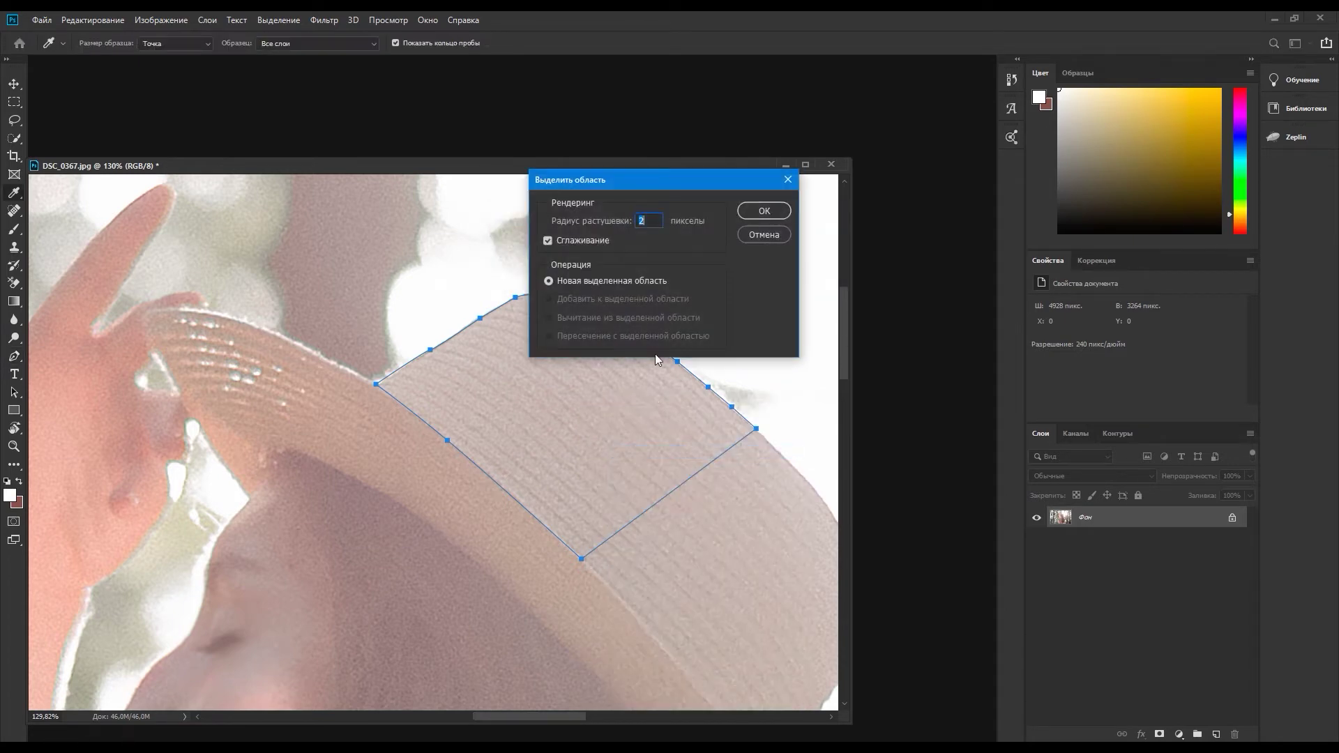
{"action": "left_click", "coordinate": [742, 214]}
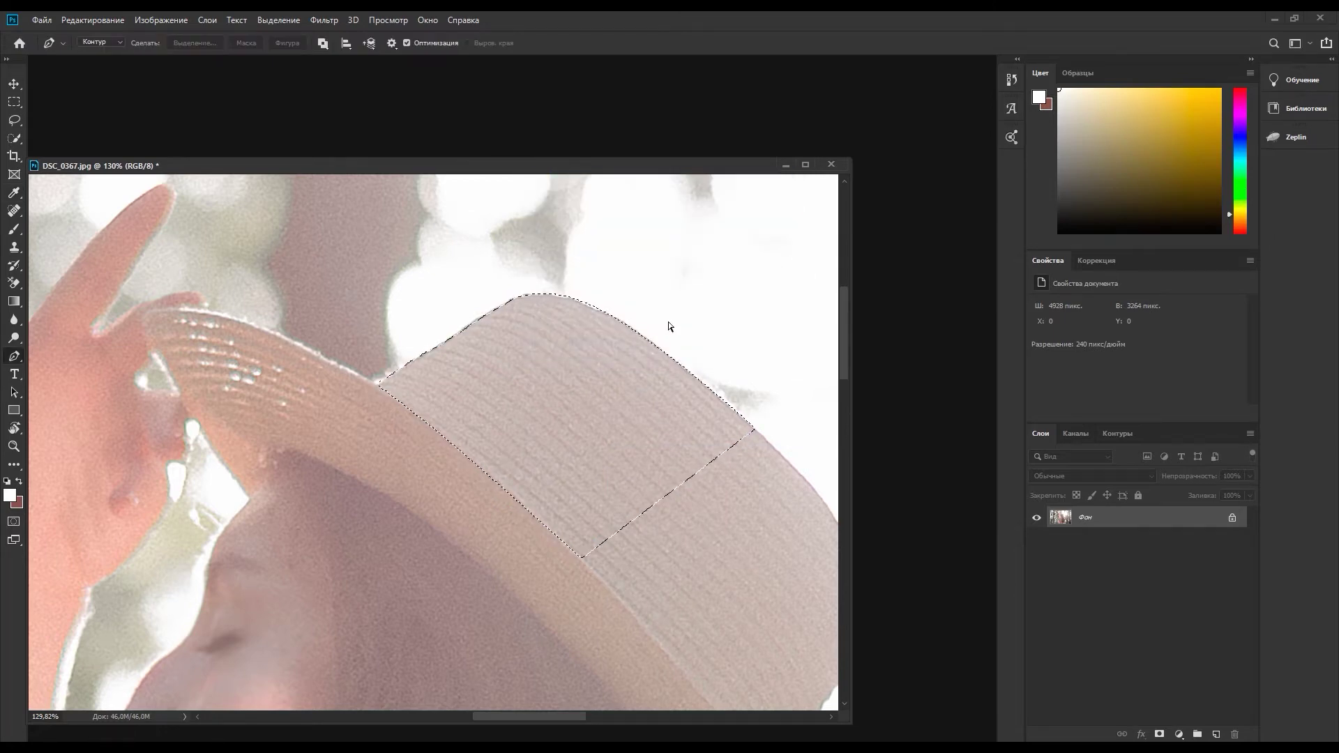
{"action": "key", "text": "ctrl+n"}
{"action": "key", "text": "Return"}
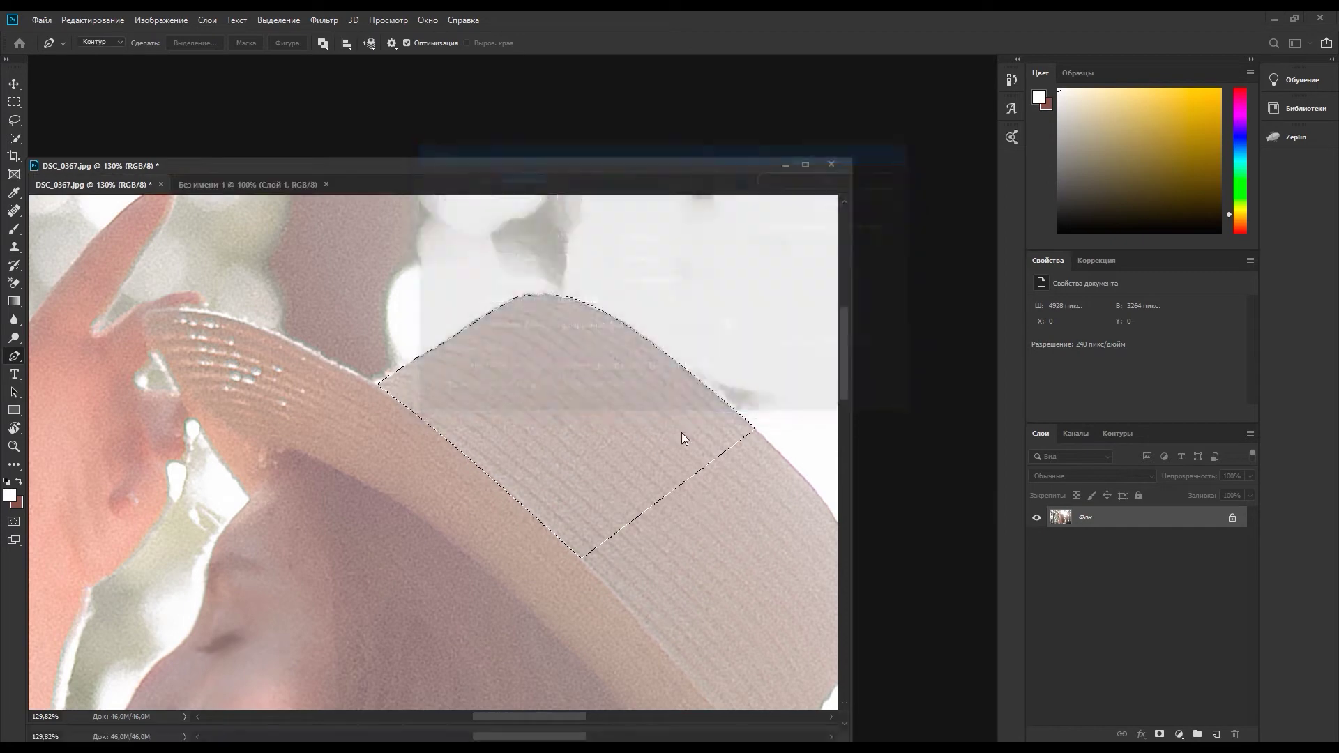
Paste the hat piece into the new document, then enlarge the portrait's window
{"action": "key", "text": "ctrl+v"}
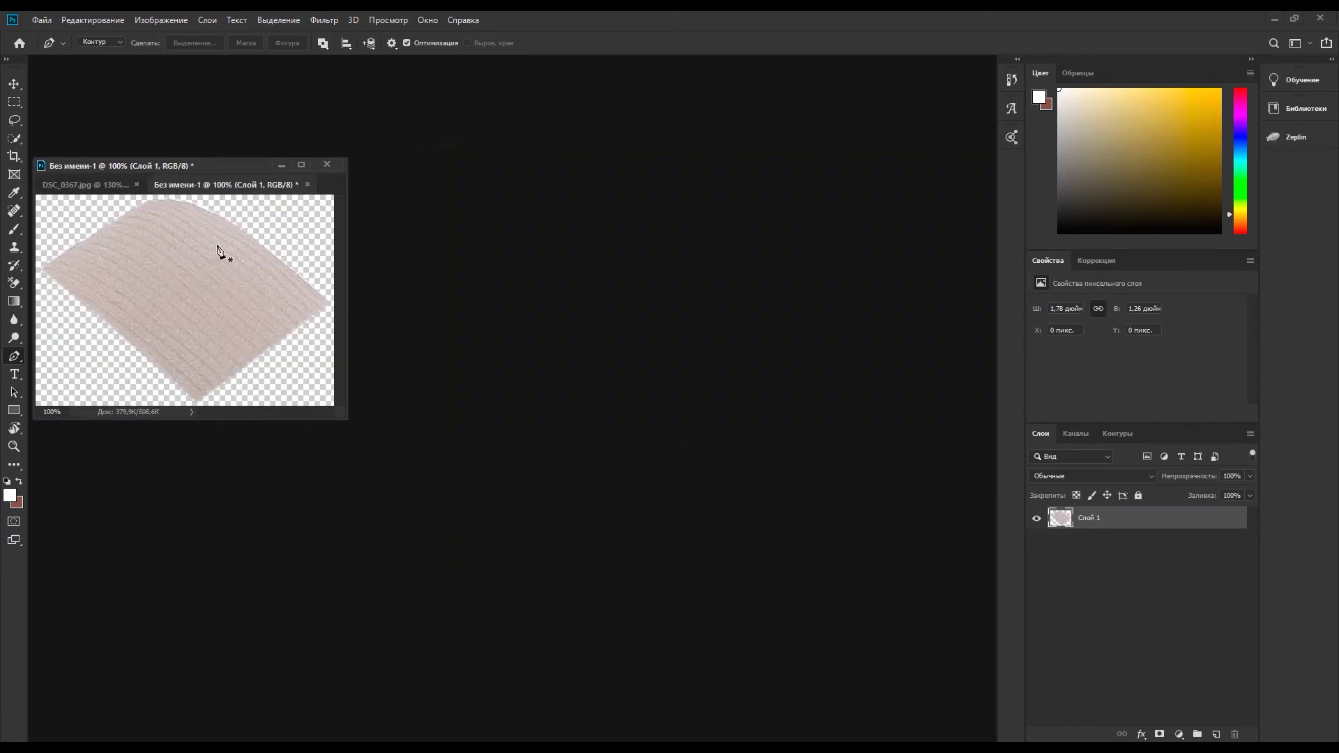
{"action": "left_click", "coordinate": [101, 190]}
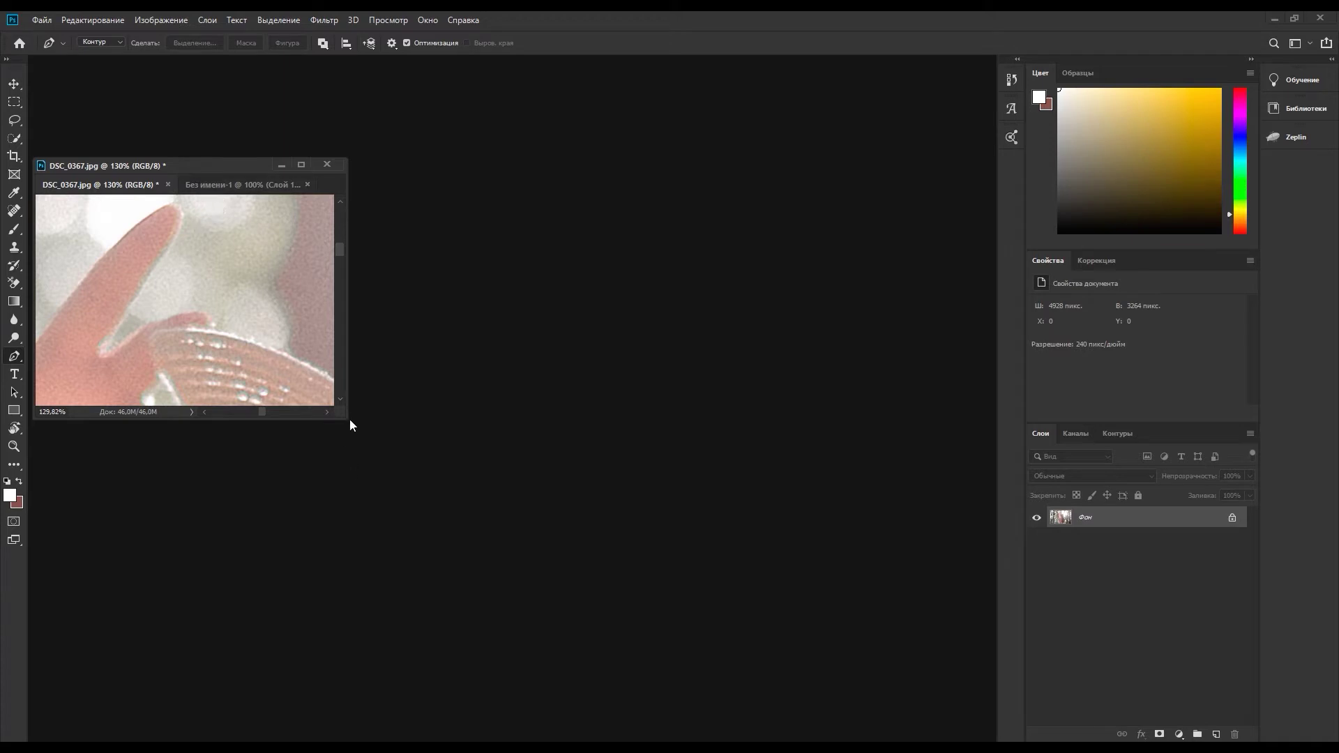
{"action": "left_click_drag", "start_coordinate": [350, 419], "coordinate": [752, 675]}
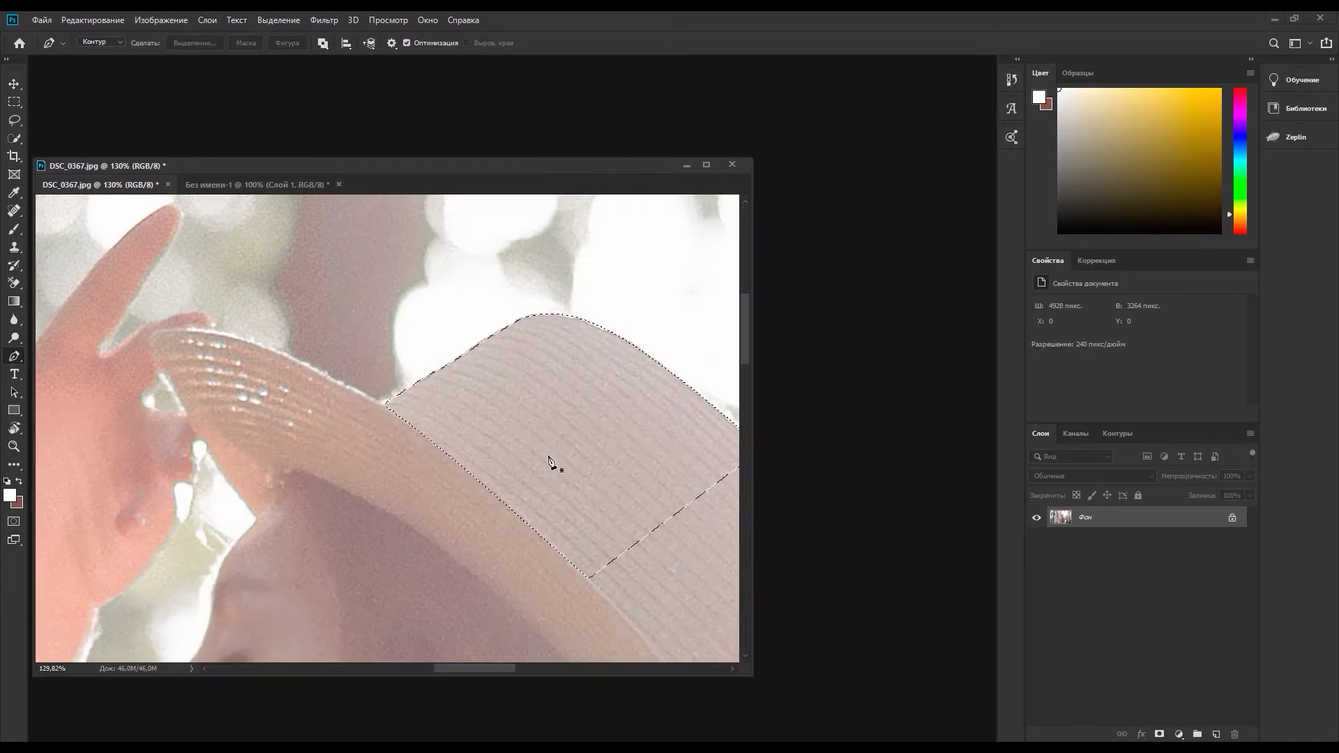
{"action": "scroll", "coordinate": [534, 415], "scroll_direction": "down", "scroll_amount": 1}
{"action": "scroll", "coordinate": [534, 415], "scroll_direction": "down", "scroll_amount": 1}
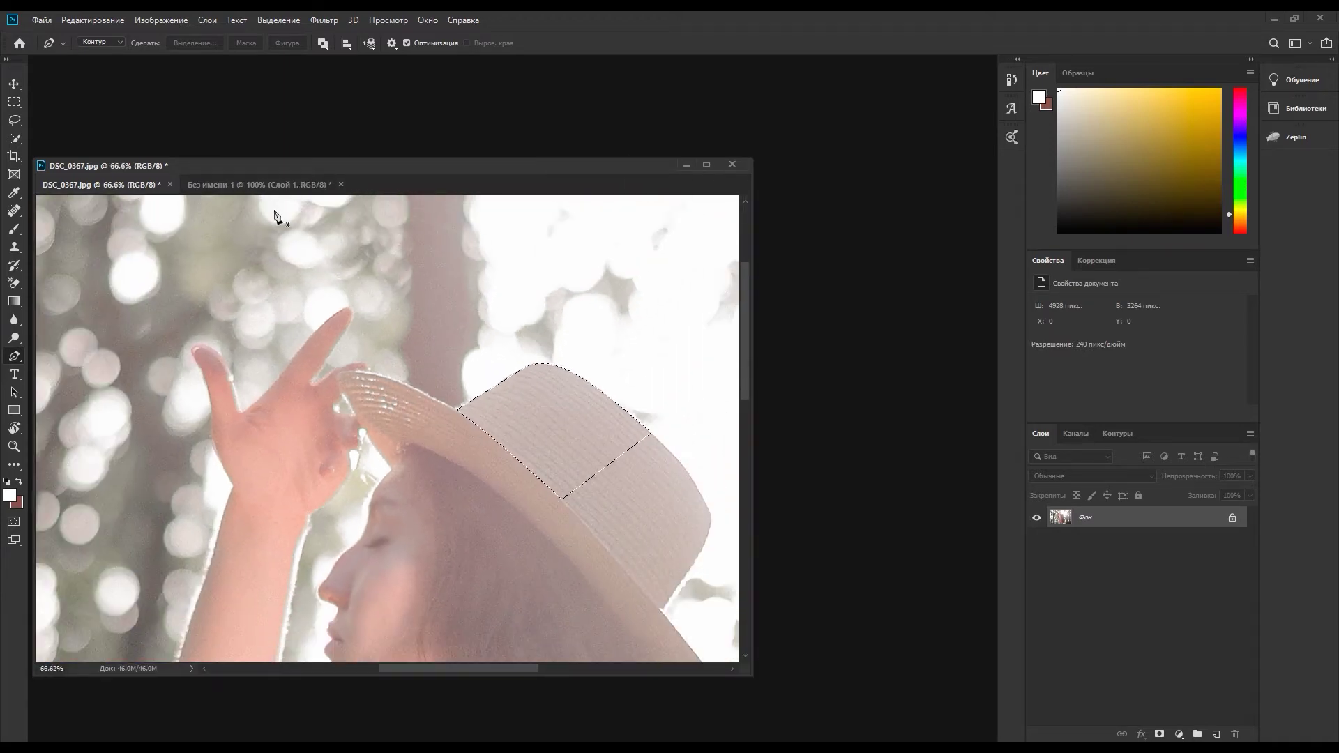
Close the untitled document without saving and reposition the DSC_0367.jpg window
{"action": "left_click", "coordinate": [274, 183]}
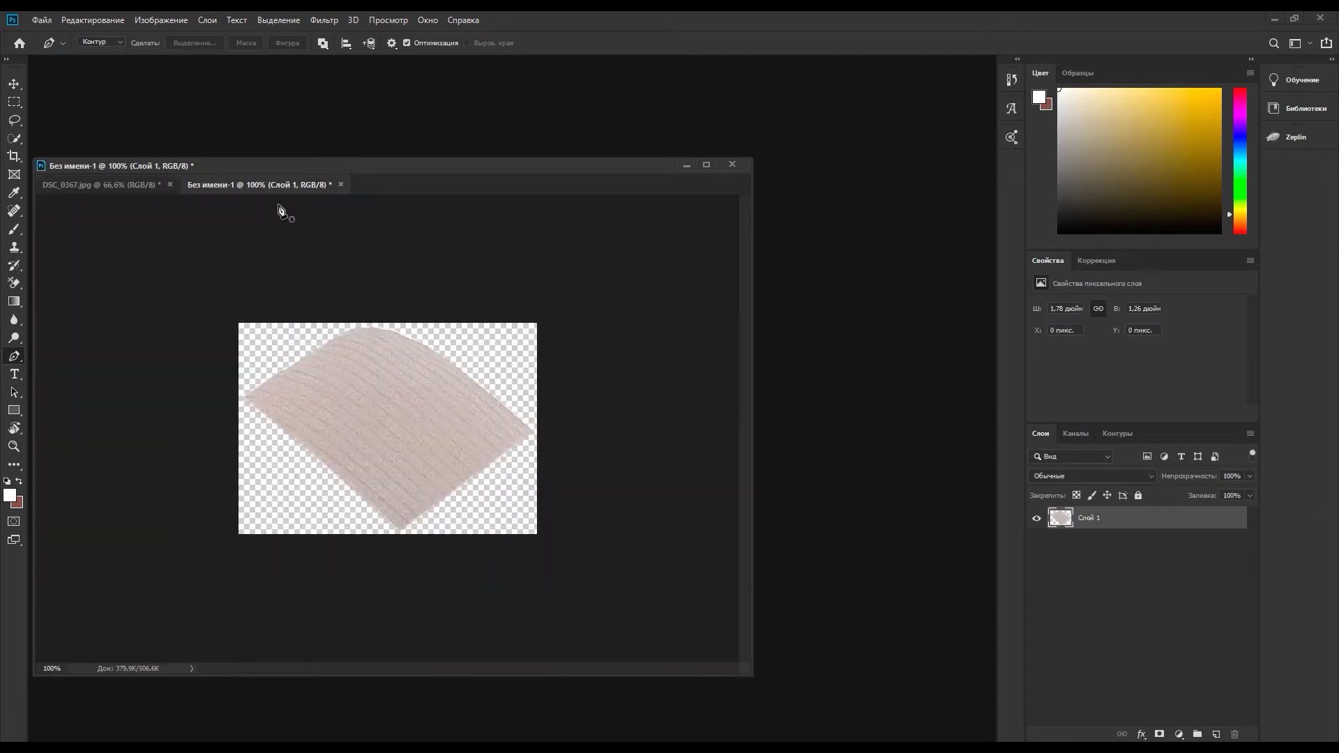
{"action": "left_click", "coordinate": [341, 185]}
{"action": "left_click", "coordinate": [731, 293]}
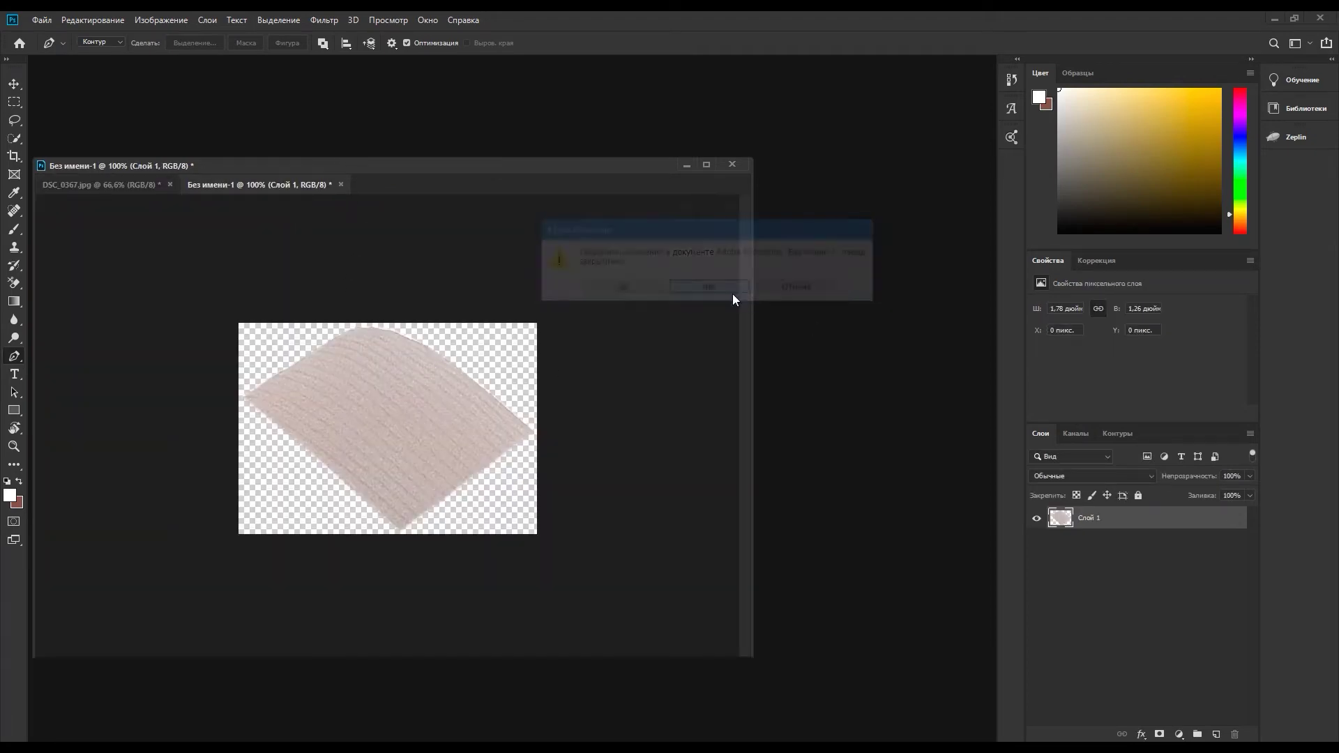
{"action": "scroll", "coordinate": [670, 293], "scroll_direction": "down", "scroll_amount": 1}
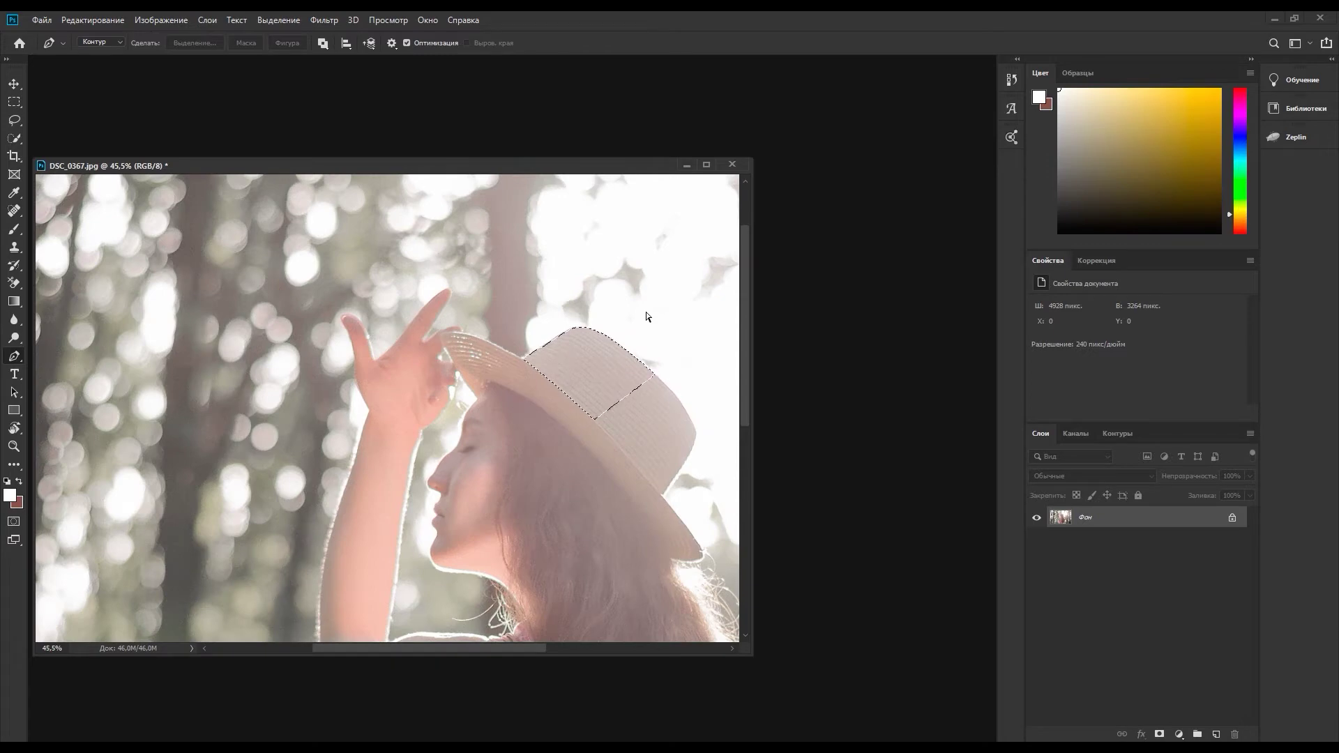
{"action": "left_click_drag", "start_coordinate": [503, 166], "coordinate": [618, 116]}
{"action": "scroll", "coordinate": [598, 279], "scroll_direction": "down", "scroll_amount": 1}
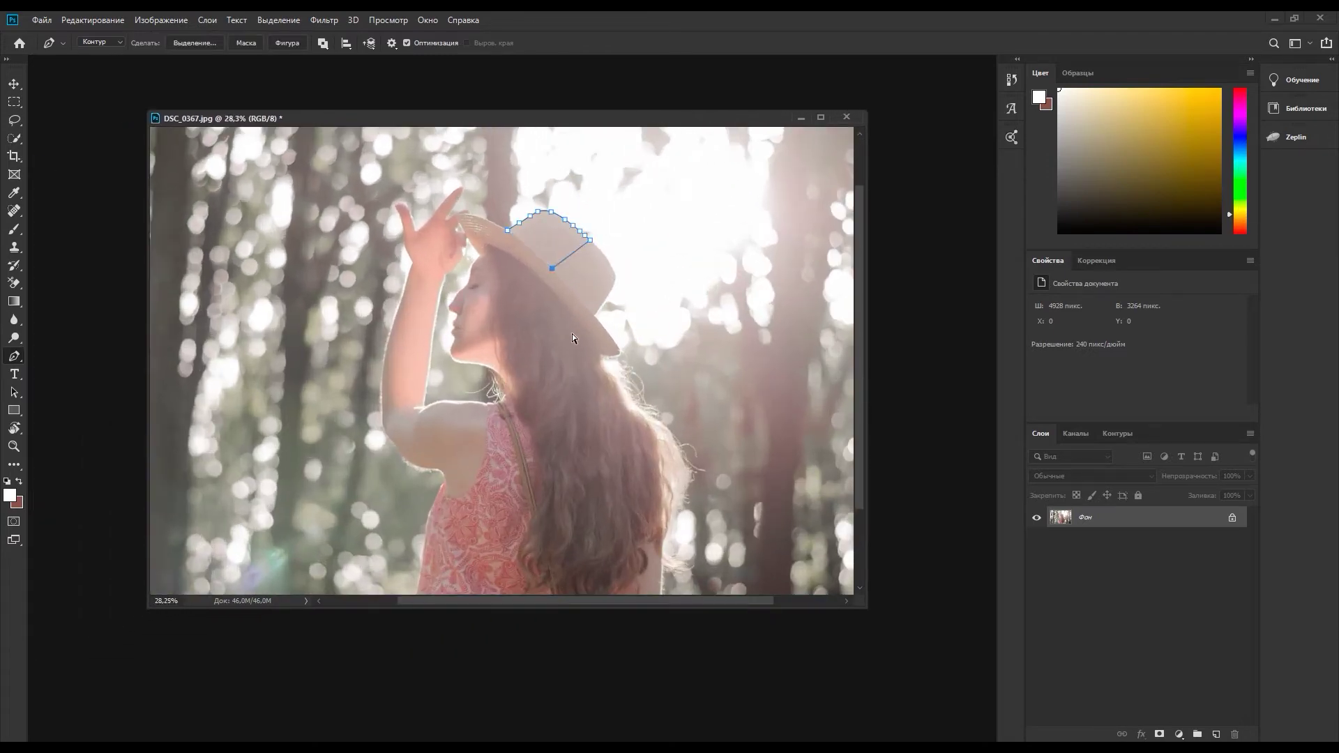
Remove the hat path and add a 'Lorem Ipsum' text layer over the bokeh left of the woman
{"action": "key", "text": "ctrl+z"}
{"action": "key", "text": "ctrl+z"}
{"action": "key", "text": "ctrl+z"}
{"action": "key", "text": "ctrl+z"}
{"action": "key", "text": "ctrl+z"}
{"action": "key", "text": "ctrl+z"}
{"action": "key", "text": "ctrl+z"}
{"action": "key", "text": "ctrl+z"}
{"action": "key", "text": "ctrl+z"}
{"action": "key", "text": "ctrl+z"}
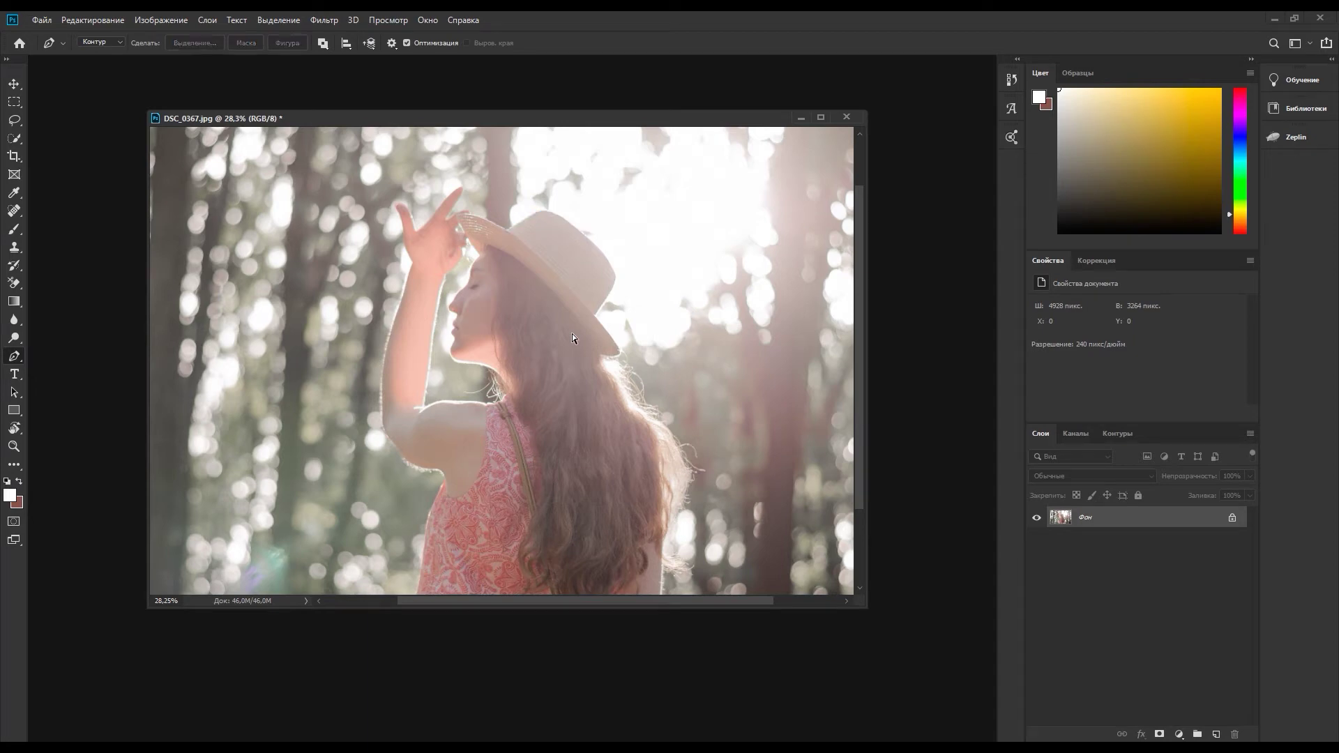
{"action": "scroll", "coordinate": [572, 338], "scroll_direction": "down", "scroll_amount": 1}
{"action": "scroll", "coordinate": [583, 321], "scroll_direction": "down", "scroll_amount": 1}
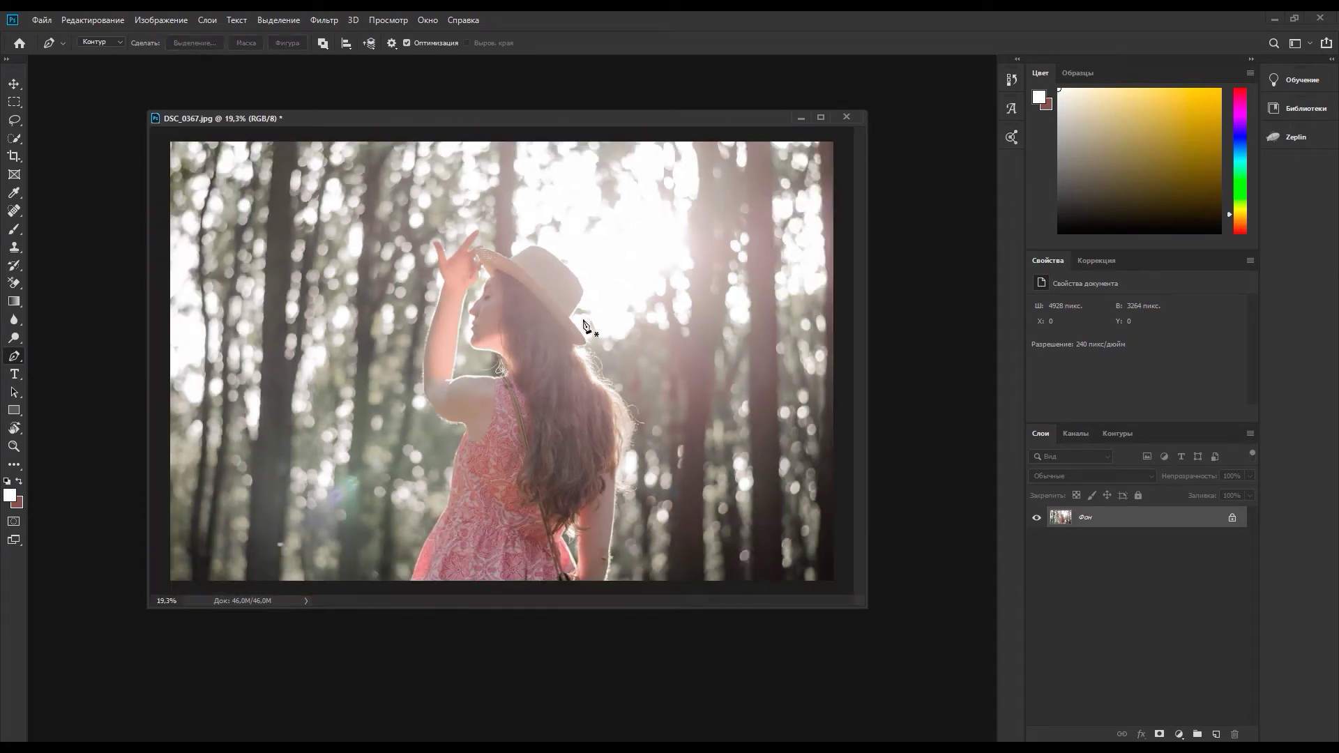
{"action": "left_click", "coordinate": [12, 376]}
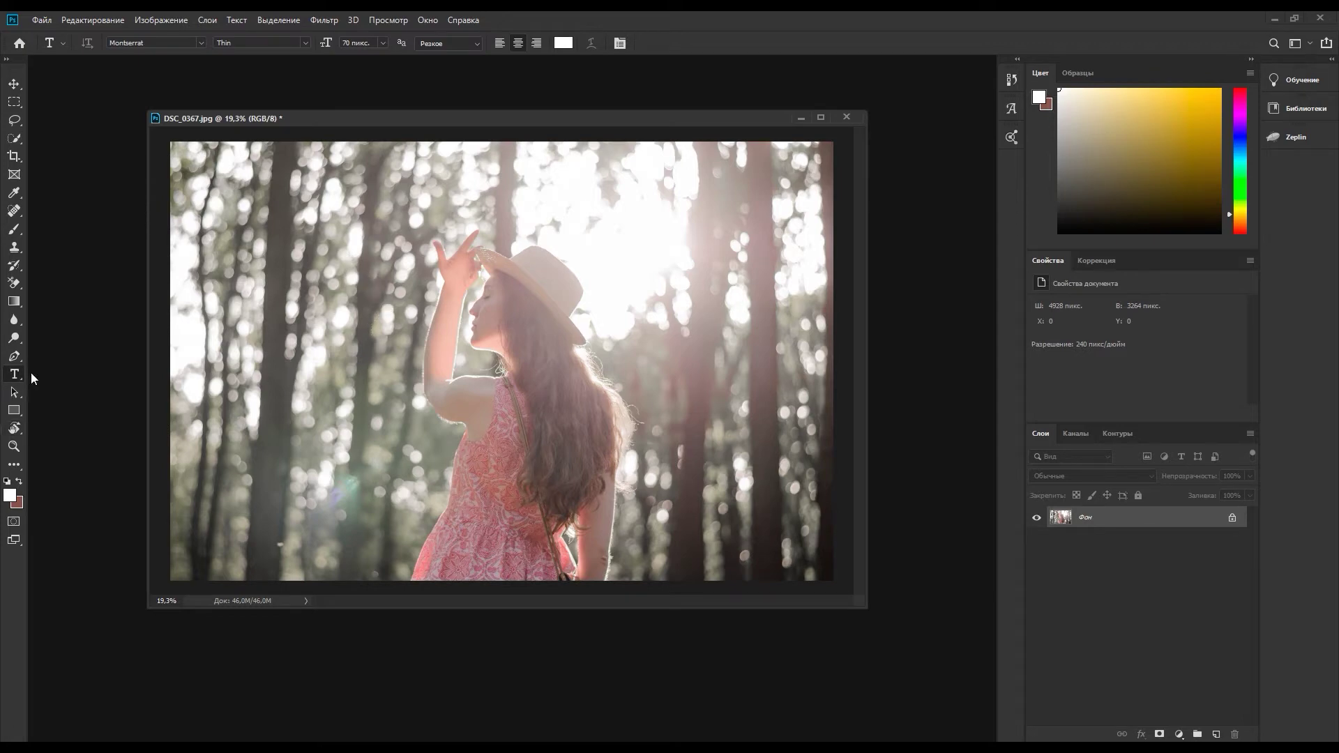
{"action": "left_click", "coordinate": [318, 304]}
Review the Montserrat Thin 70 px text's font style and anti-aliasing options
{"action": "scroll", "coordinate": [307, 316], "scroll_direction": "up", "scroll_amount": 3}
{"action": "scroll", "coordinate": [307, 316], "scroll_direction": "up", "scroll_amount": 2}
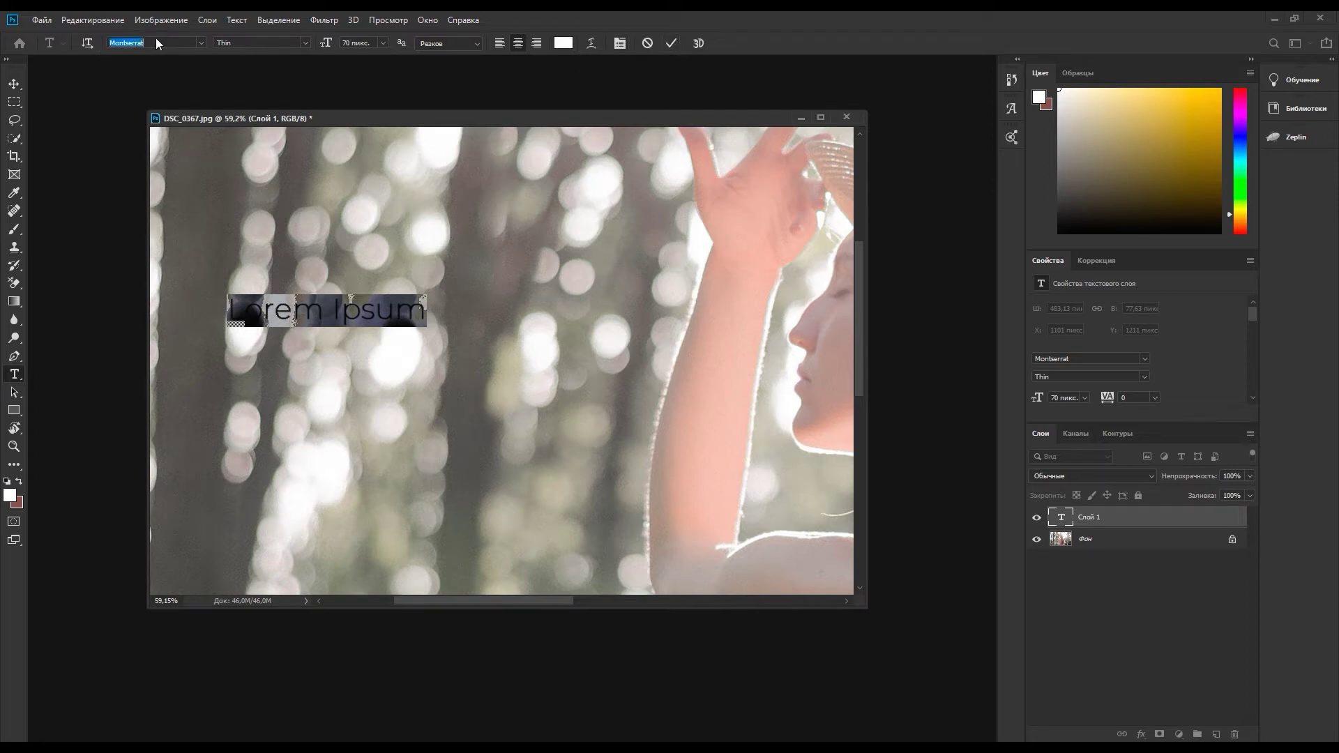
{"action": "left_click", "coordinate": [240, 42]}
{"action": "left_click", "coordinate": [449, 43]}
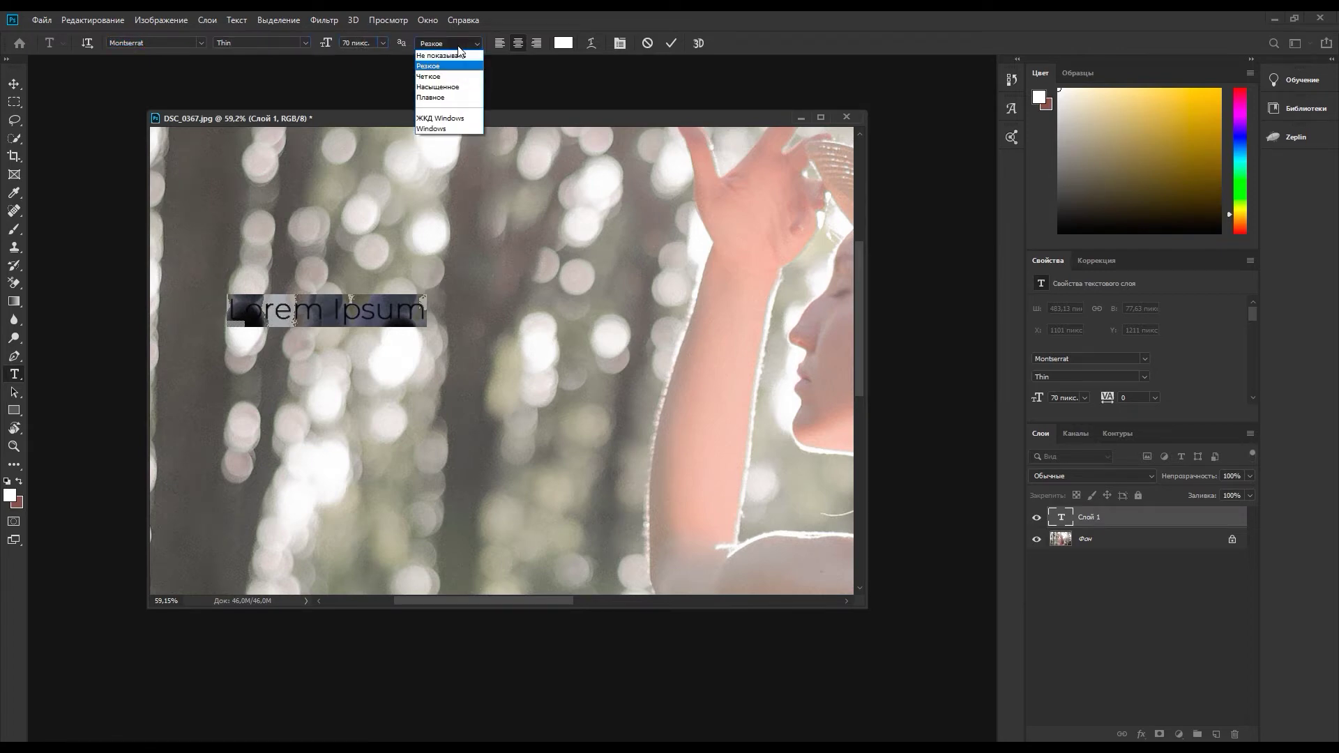
{"action": "left_click", "coordinate": [592, 43]}
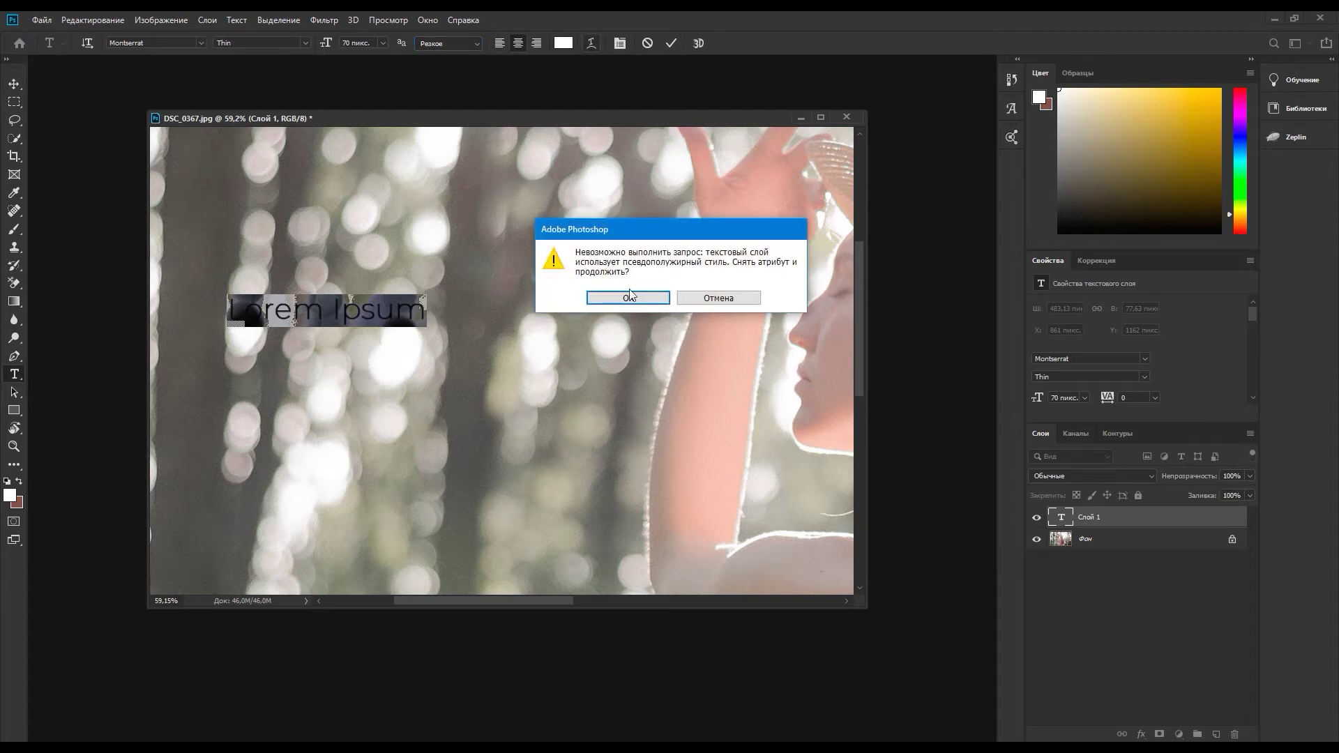
Warp the text into an Arc Upper shape, dropping faux bold
{"action": "left_click", "coordinate": [638, 299]}
{"action": "left_click", "coordinate": [648, 204]}
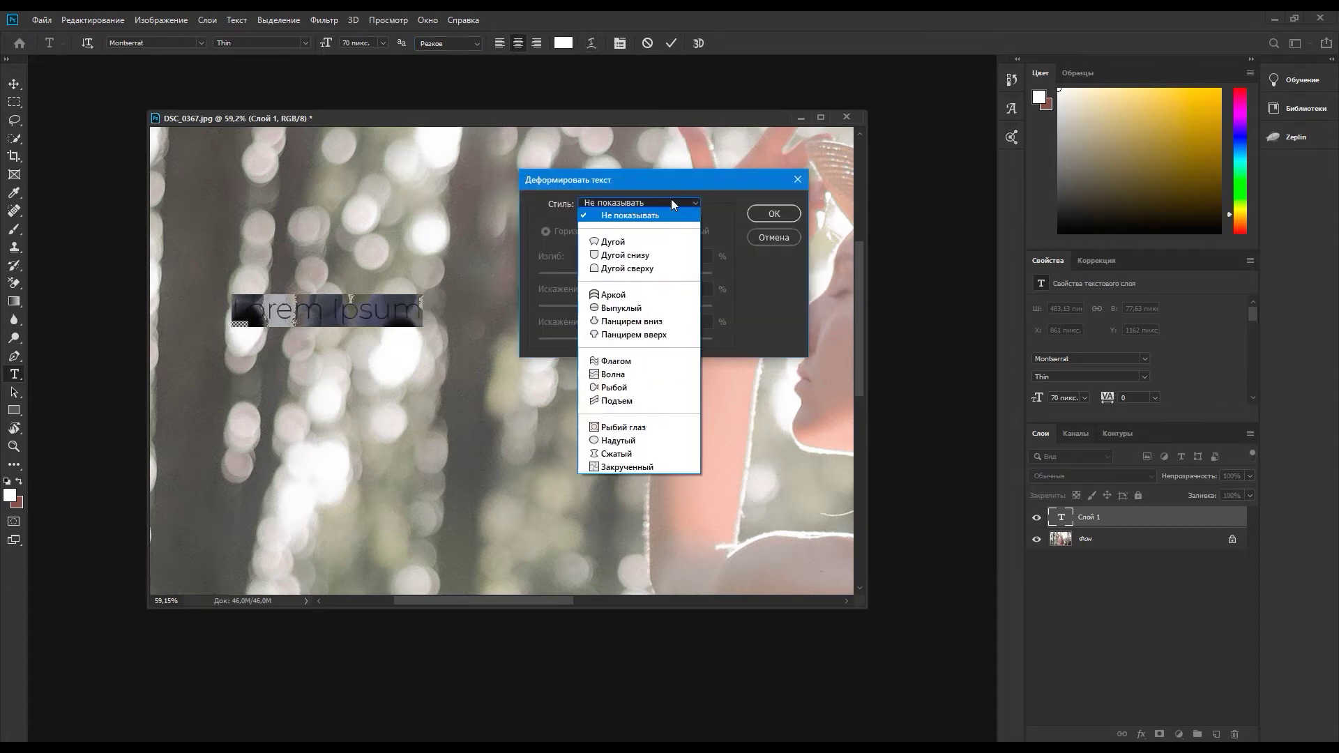
{"action": "left_click", "coordinate": [614, 246]}
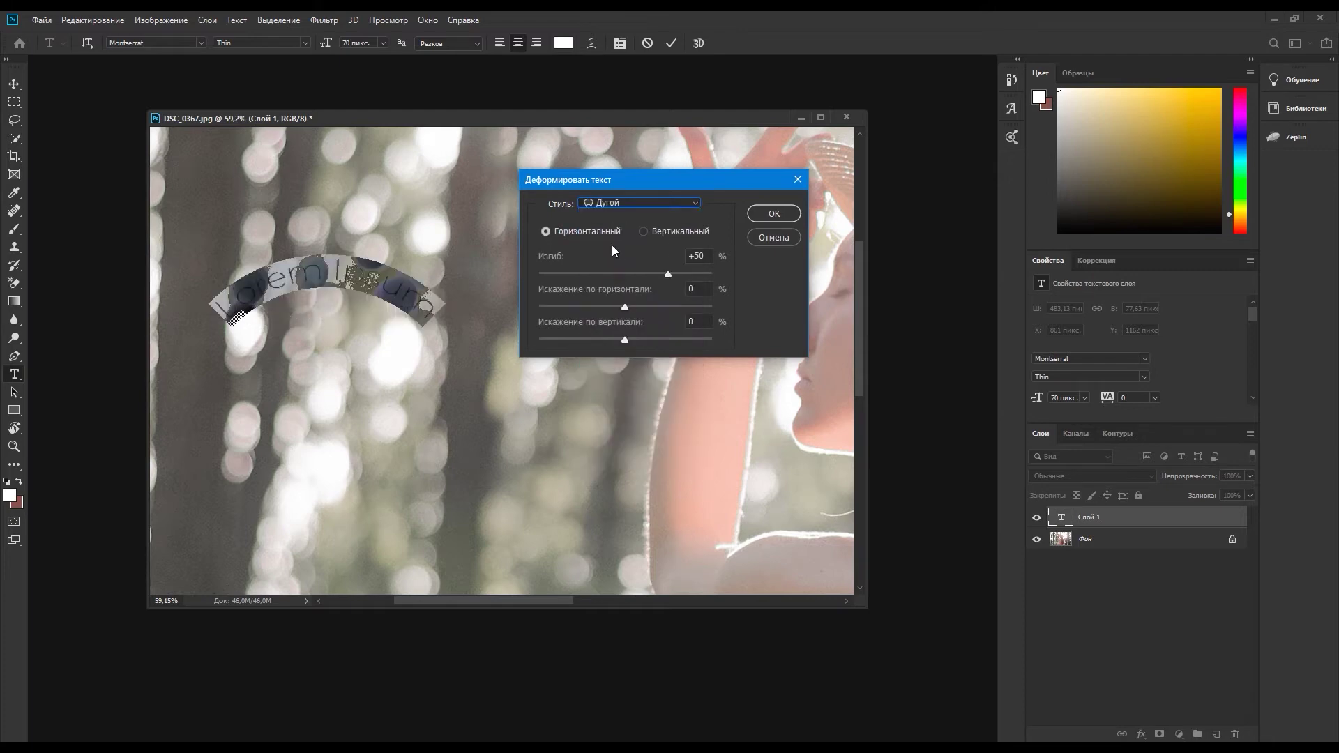
{"action": "left_click", "coordinate": [626, 203]}
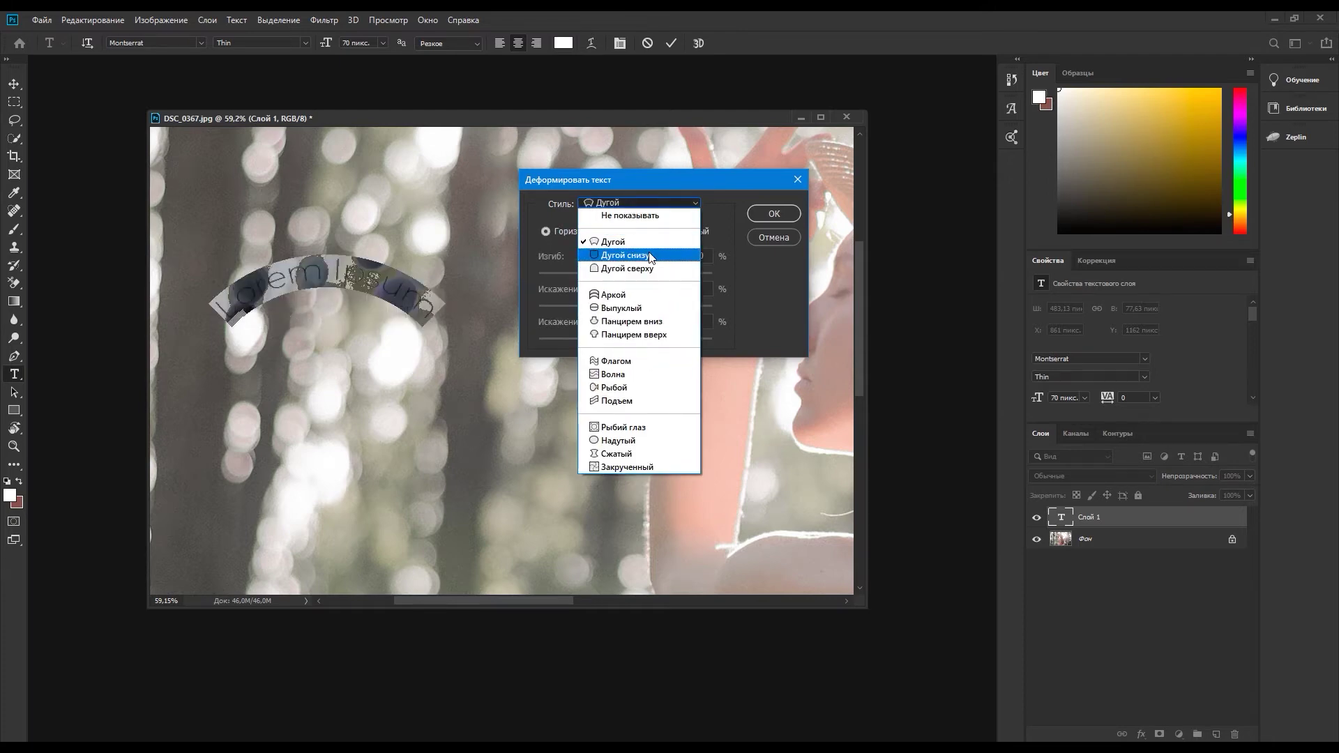
{"action": "left_click", "coordinate": [633, 271]}
{"action": "left_click", "coordinate": [664, 202]}
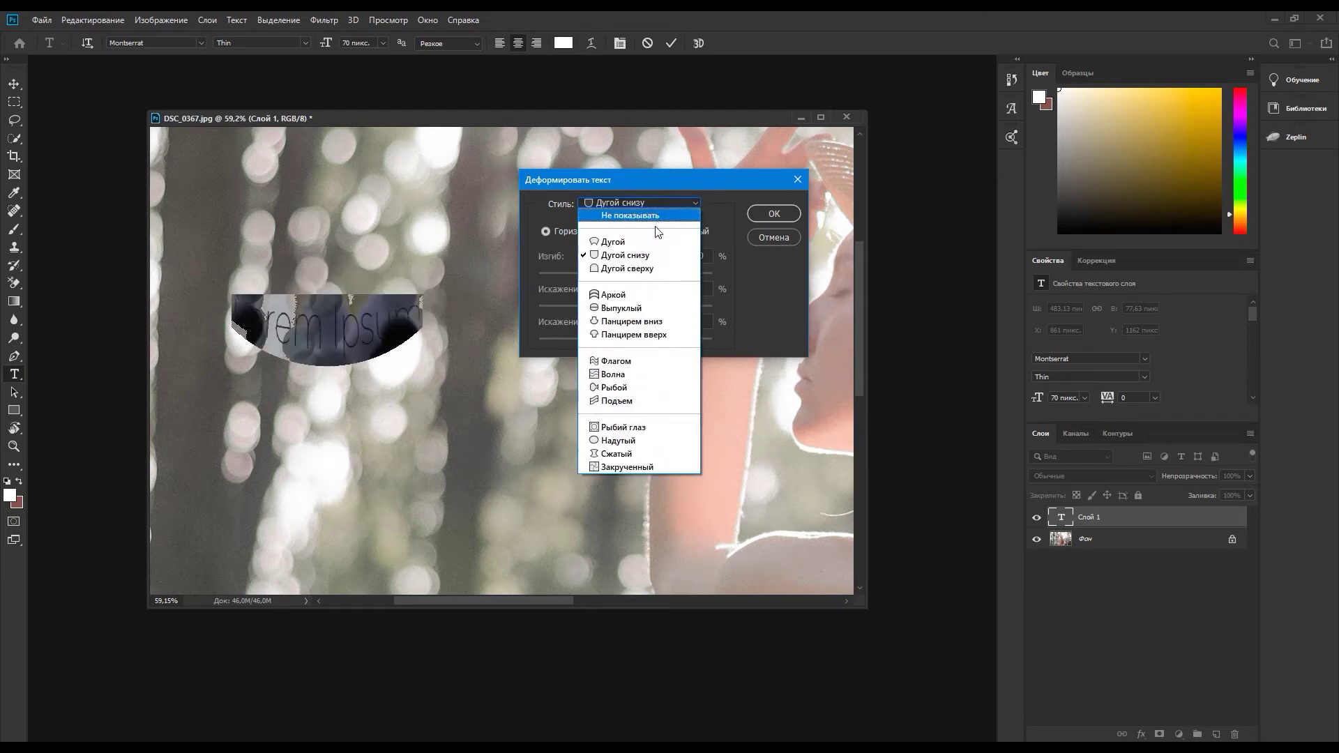
{"action": "left_click", "coordinate": [652, 268]}
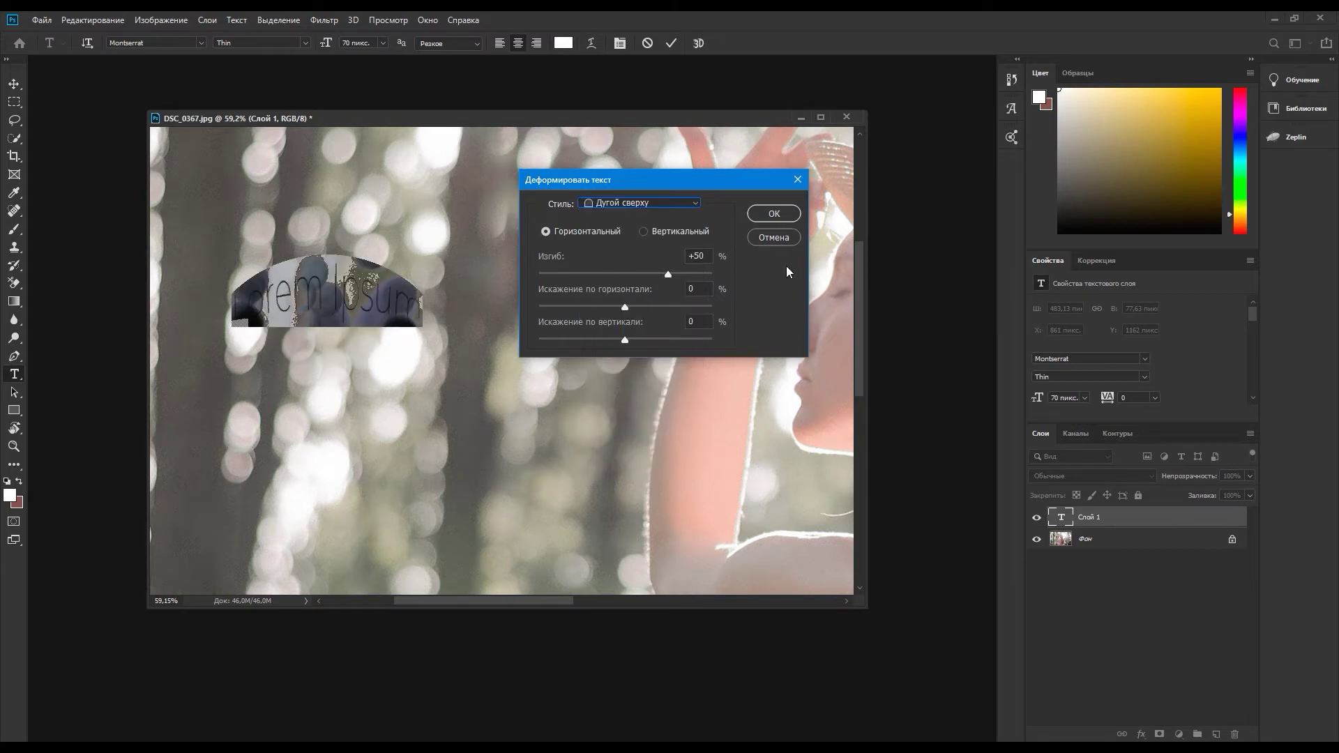
{"action": "left_click", "coordinate": [774, 214]}
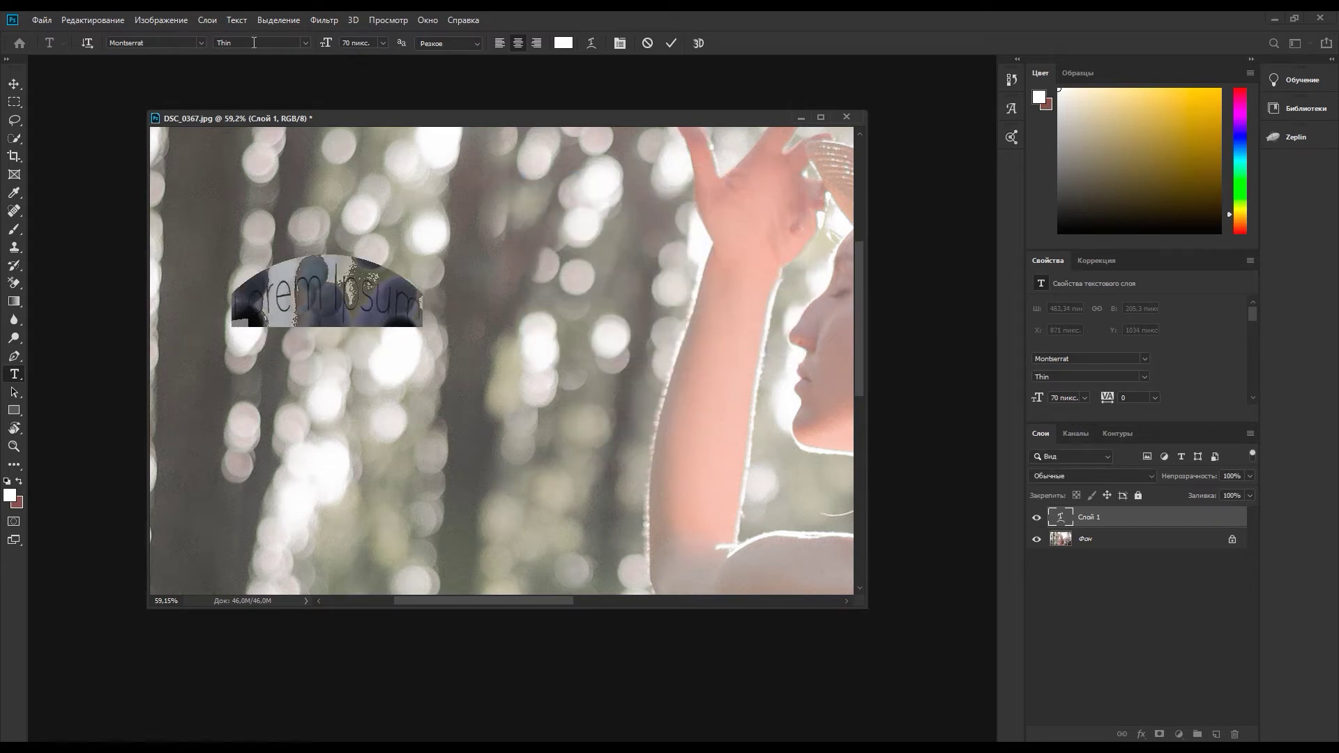
Set the text to Bold at 100 px and commit it
{"action": "left_click", "coordinate": [305, 43]}
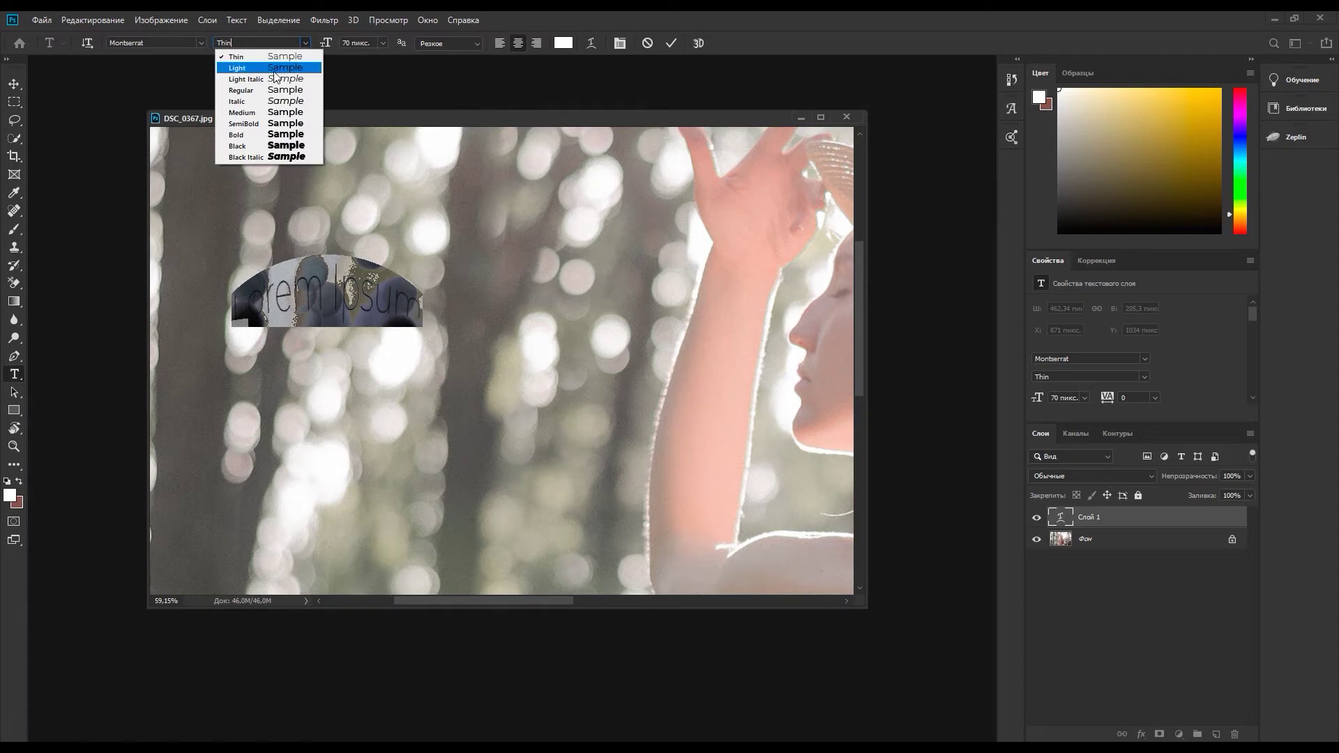
{"action": "left_click", "coordinate": [262, 134]}
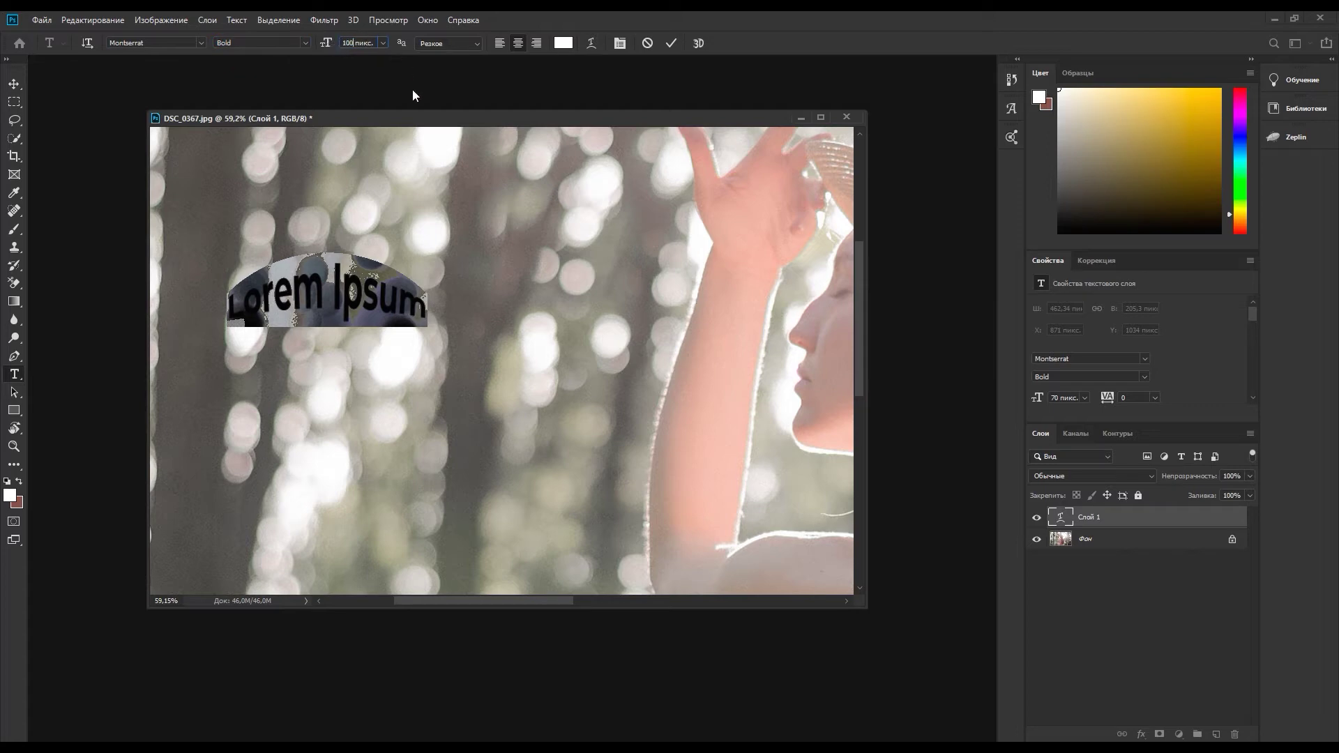
{"action": "key", "text": "Return"}
{"action": "left_click", "coordinate": [670, 43]}
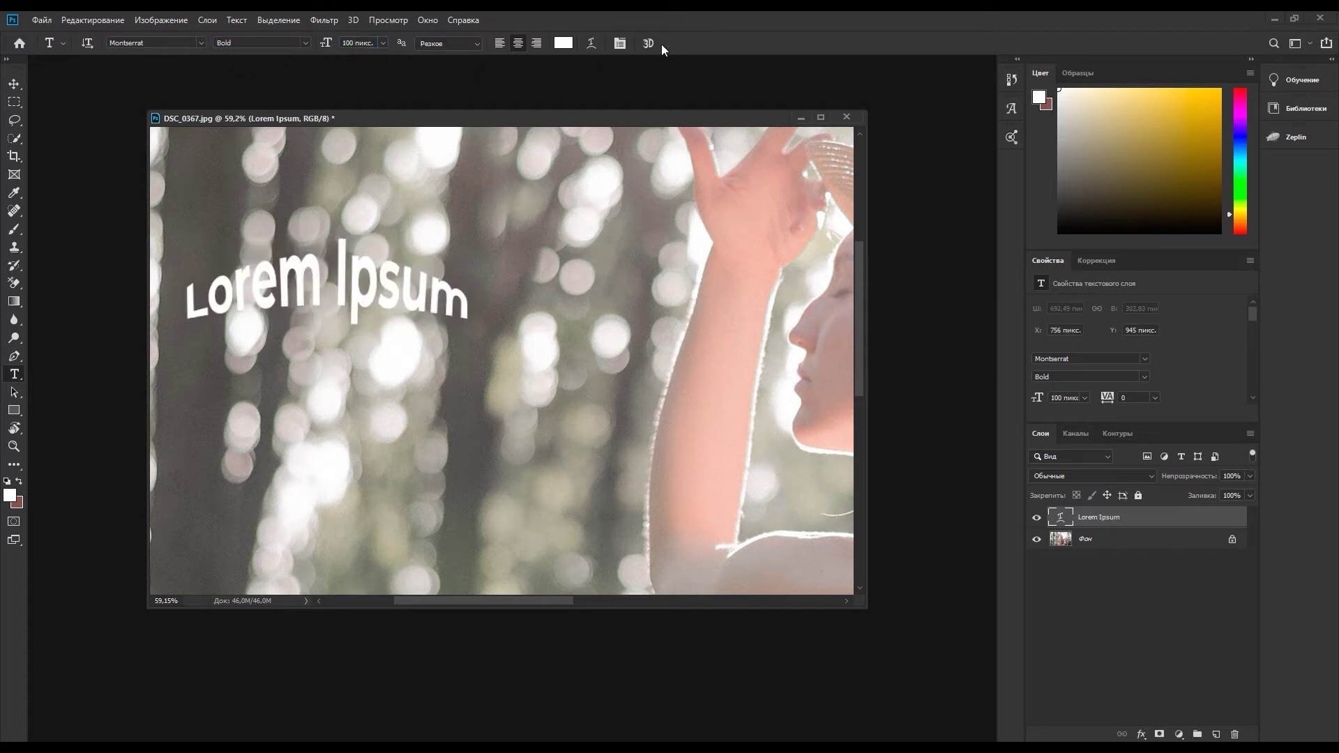
{"action": "scroll", "coordinate": [350, 270], "scroll_direction": "up", "scroll_amount": 2}
Colour the whole 'Lorem Ipsum' line dark red, #941818
{"action": "left_click", "coordinate": [350, 270]}
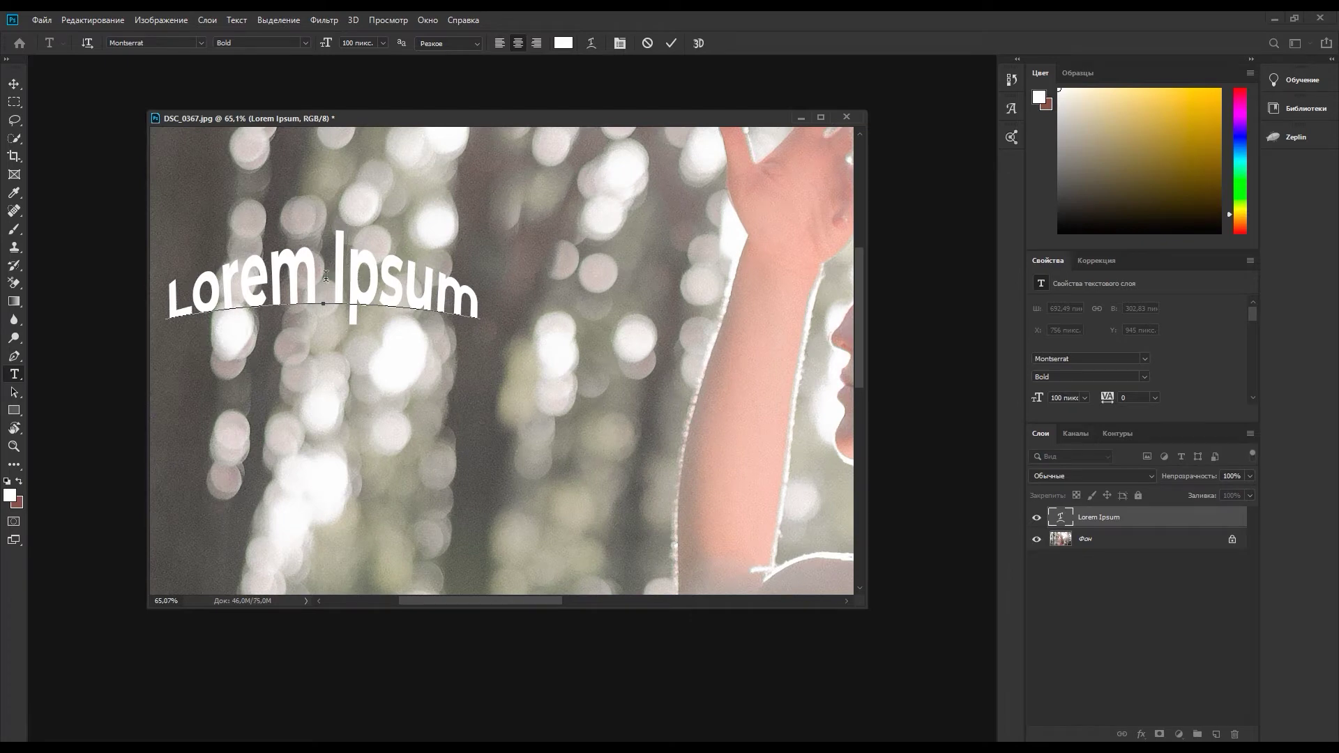
{"action": "left_click", "coordinate": [331, 277]}
{"action": "double_click", "coordinate": [333, 278]}
{"action": "left_click", "coordinate": [334, 280]}
{"action": "left_click_drag", "start_coordinate": [171, 287], "coordinate": [500, 292]}
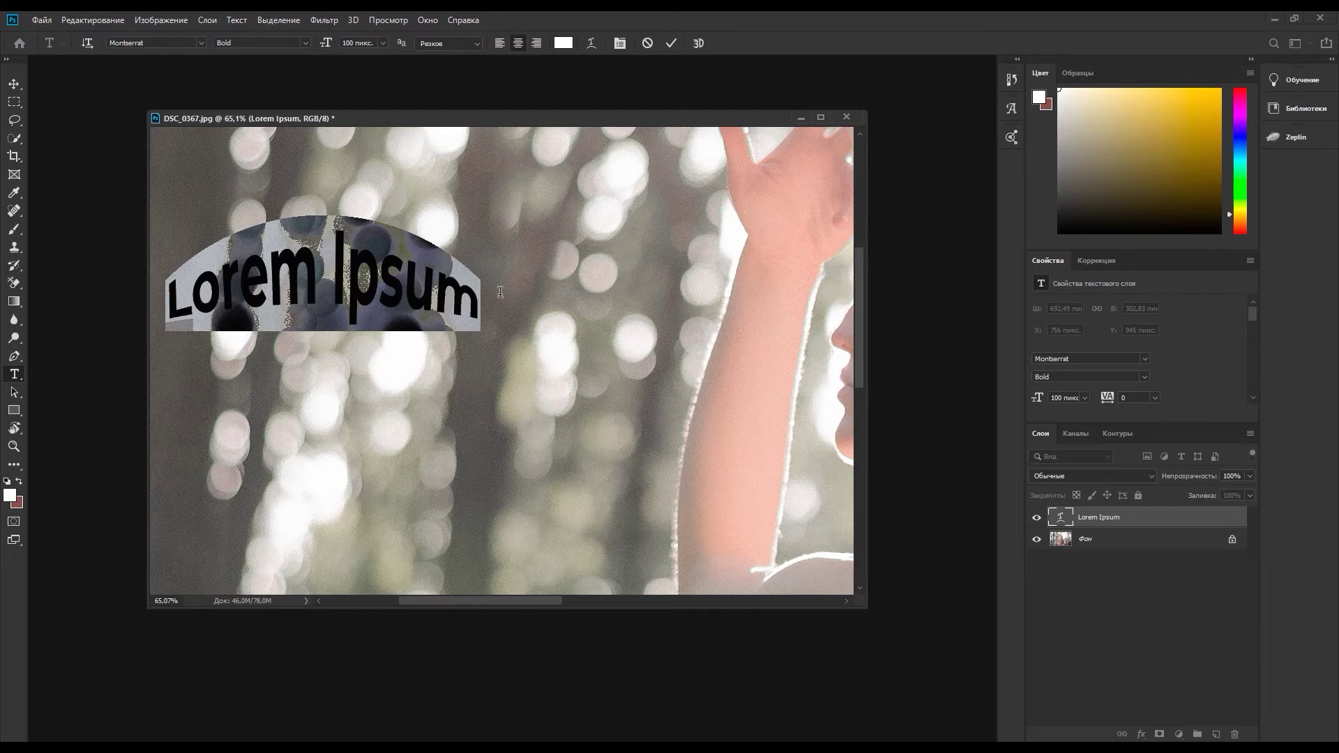
{"action": "left_click", "coordinate": [563, 43]}
{"action": "type", "text": "941818"}
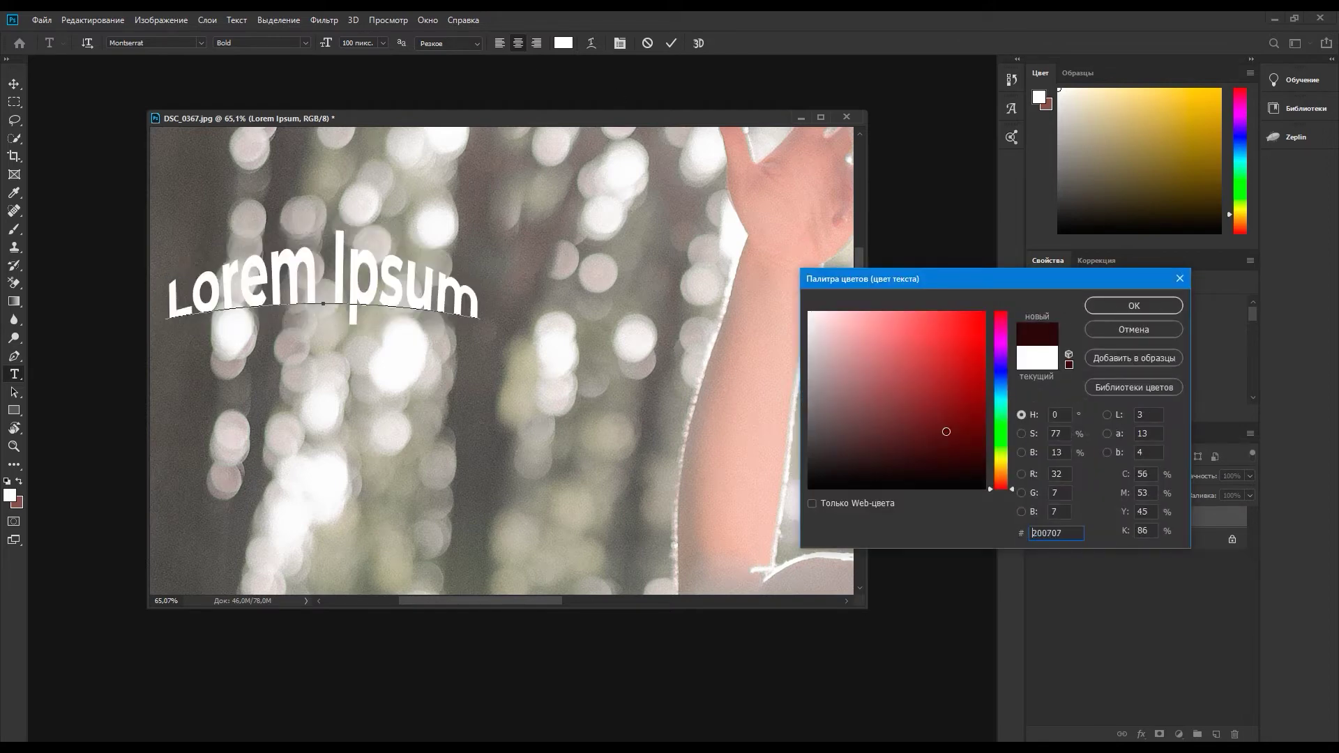
{"action": "left_click", "coordinate": [1151, 306]}
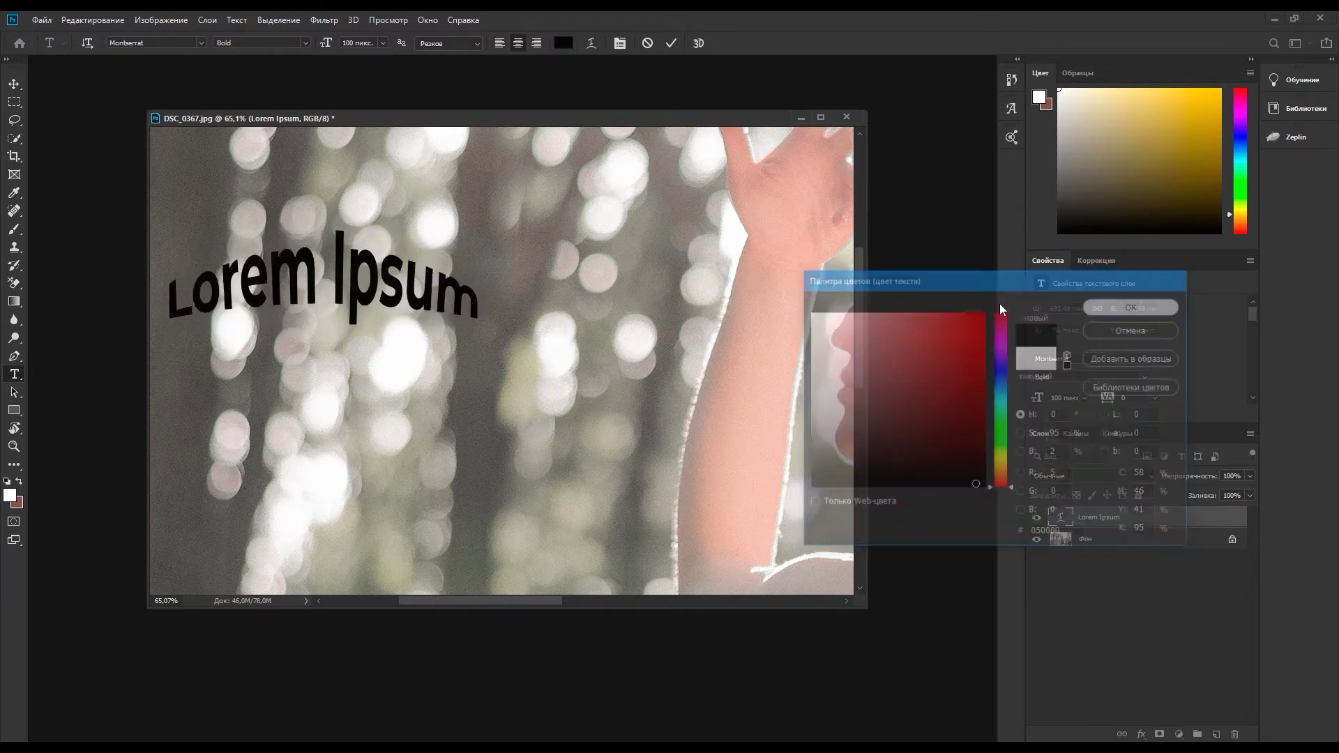
{"action": "left_click", "coordinate": [670, 44]}
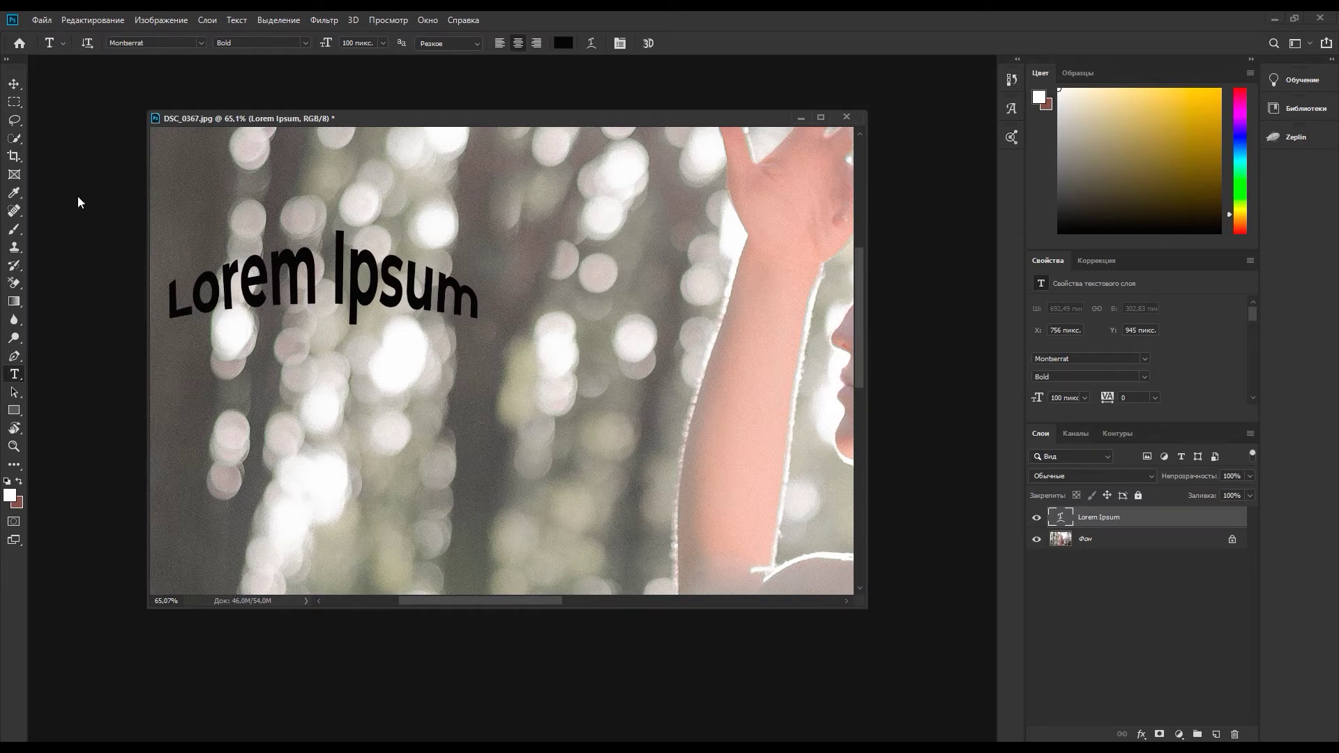
Convert the text layer to 3D in the 3D workspace, keeping the embedded colour profile
{"action": "left_click", "coordinate": [356, 20]}
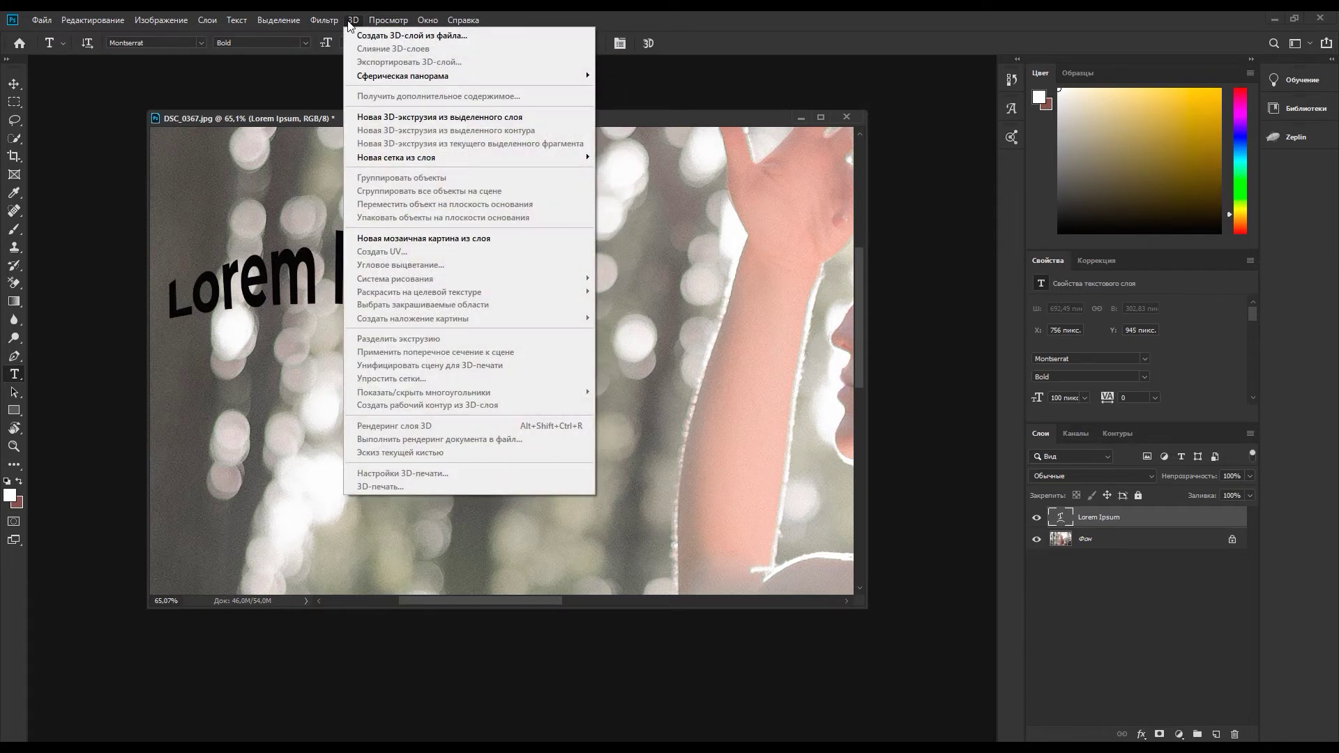
{"action": "left_click", "coordinate": [351, 21]}
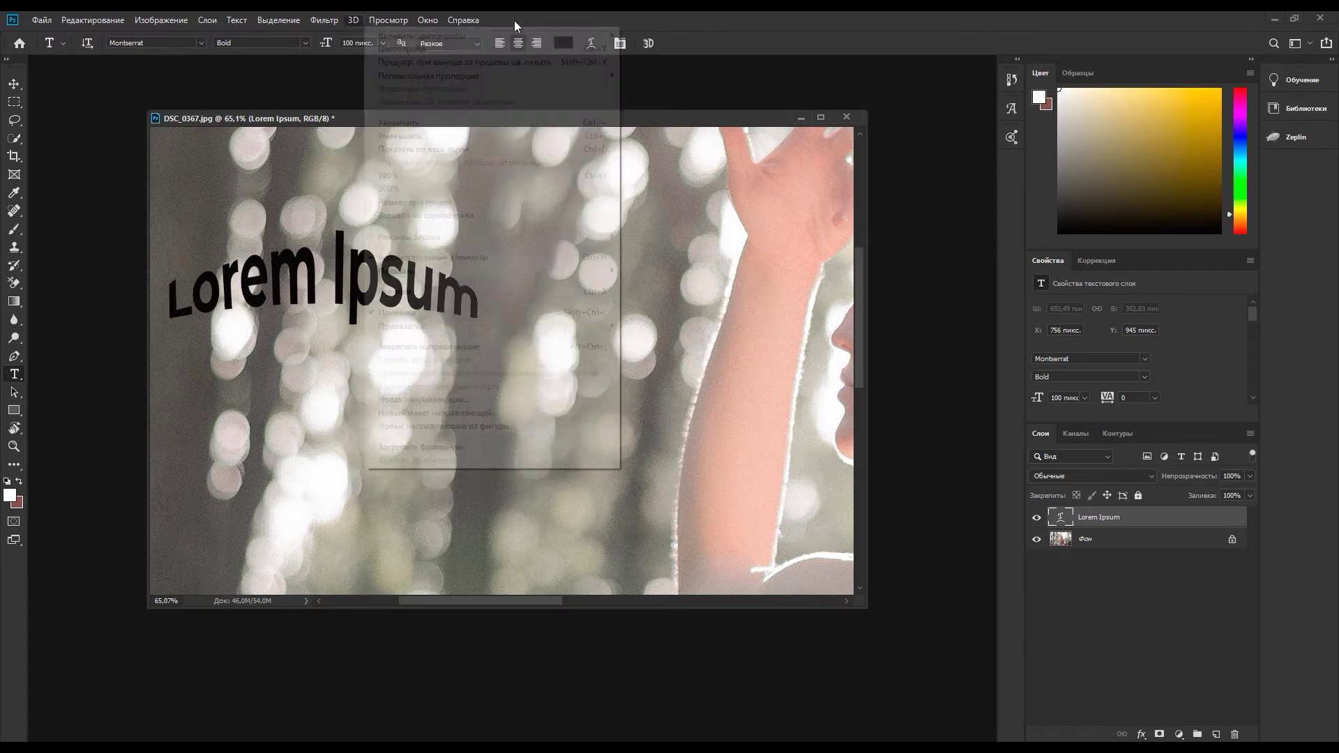
{"action": "left_click", "coordinate": [646, 44]}
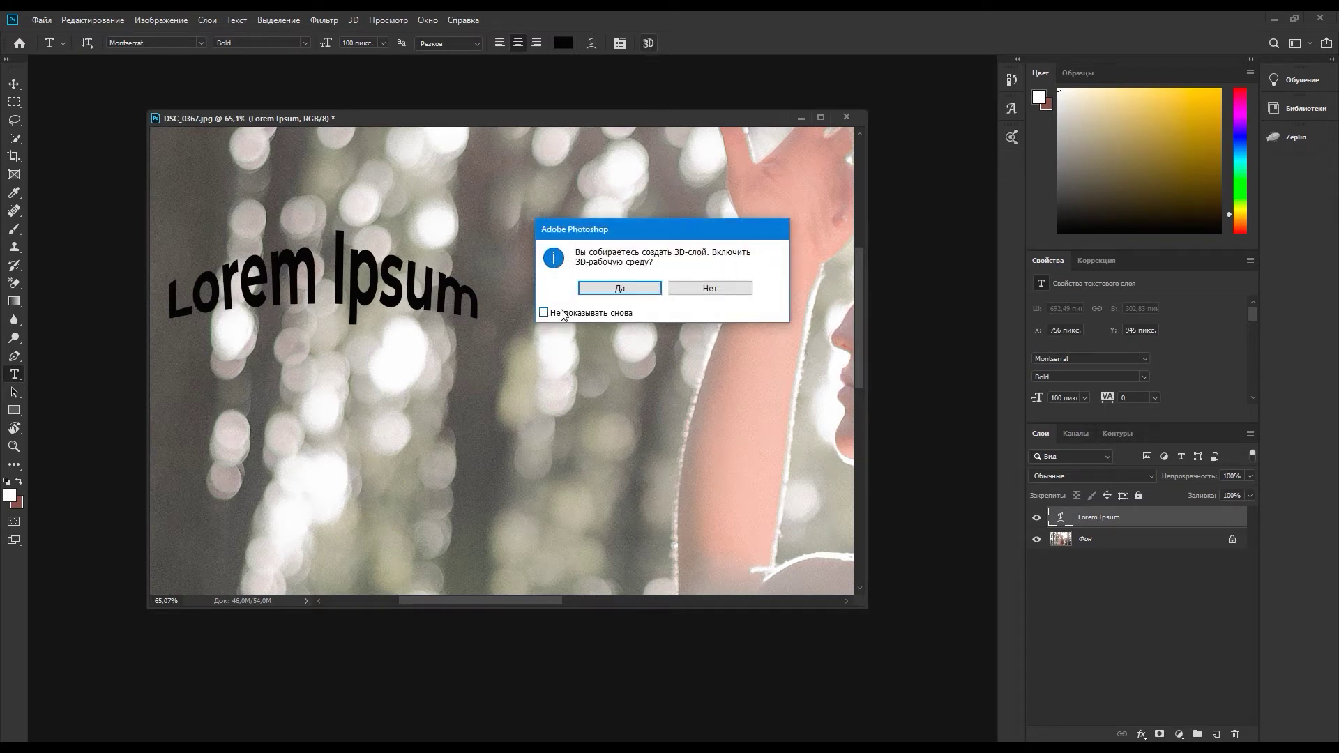
{"action": "left_click", "coordinate": [620, 287]}
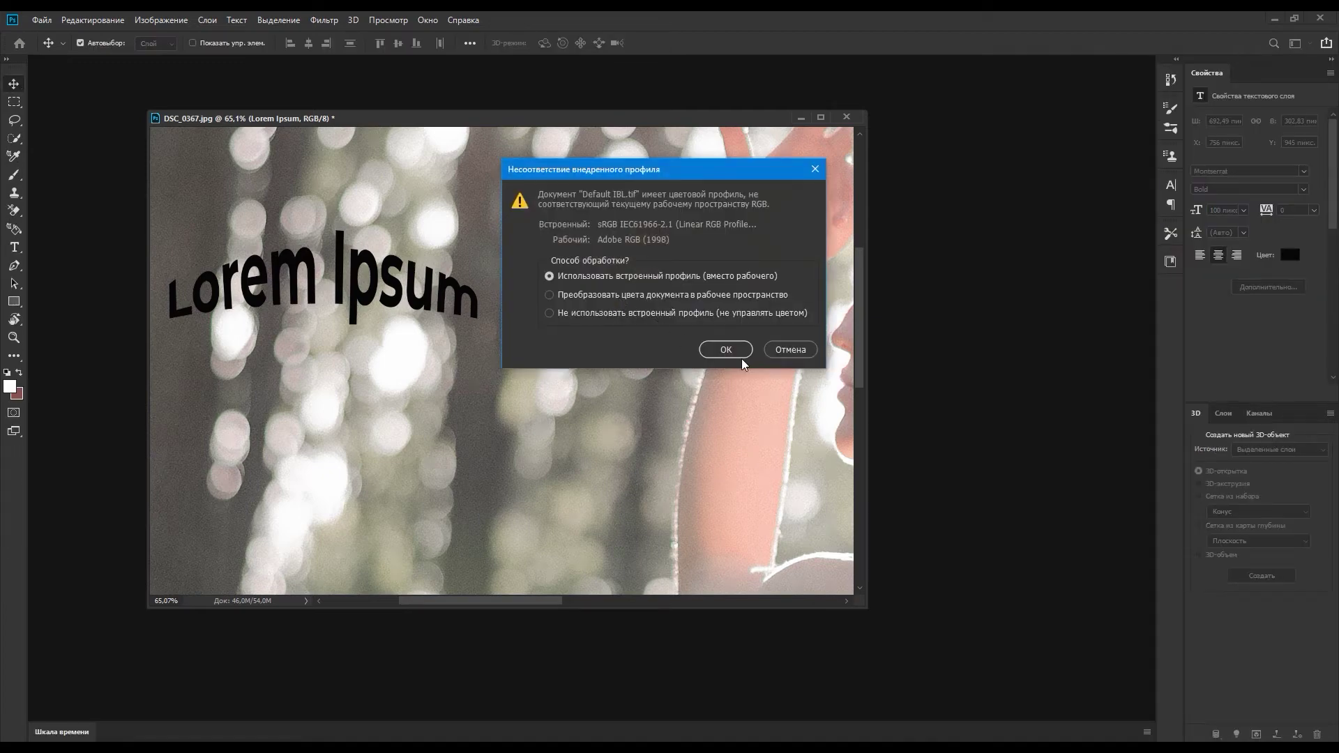
{"action": "left_click", "coordinate": [726, 351]}
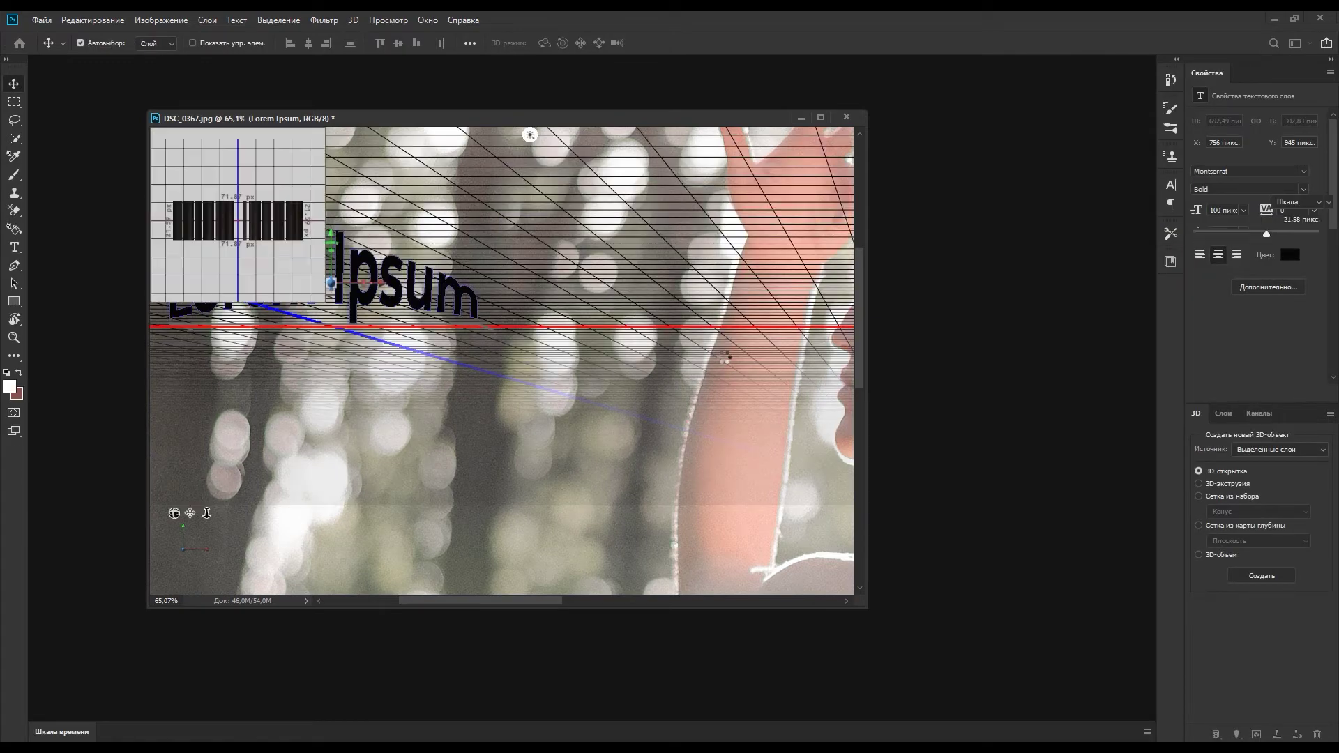
Push, slide and roll the 3D text in the scene, then close the document
{"action": "mouse_move", "coordinate": [300, 132]}
{"action": "left_mouse_down"}
{"action": "mouse_move", "coordinate": [810, 312]}
{"action": "mouse_move", "coordinate": [771, 300]}
{"action": "left_mouse_up"}
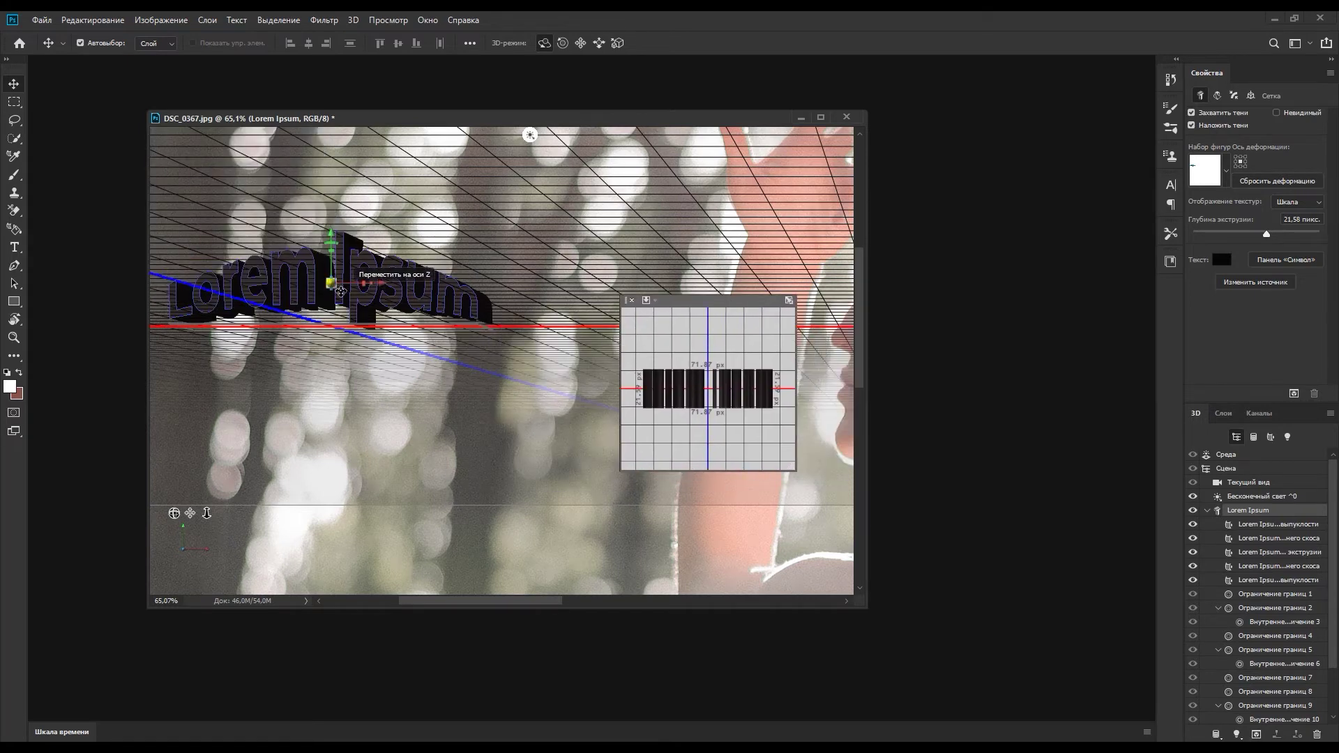
{"action": "mouse_move", "coordinate": [331, 286]}
{"action": "left_mouse_down"}
{"action": "mouse_move", "coordinate": [343, 297]}
{"action": "mouse_move", "coordinate": [333, 294]}
{"action": "left_mouse_up"}
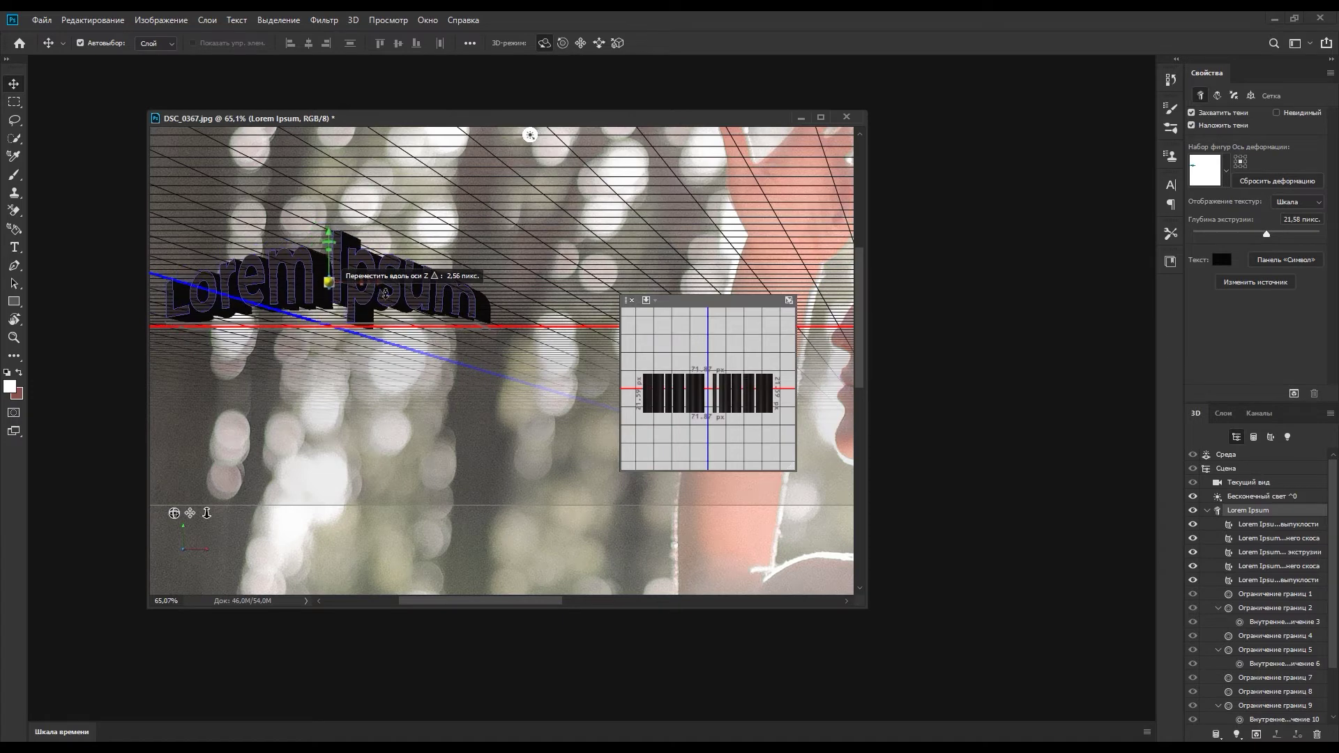
{"action": "left_click_drag", "start_coordinate": [494, 318], "coordinate": [569, 45]}
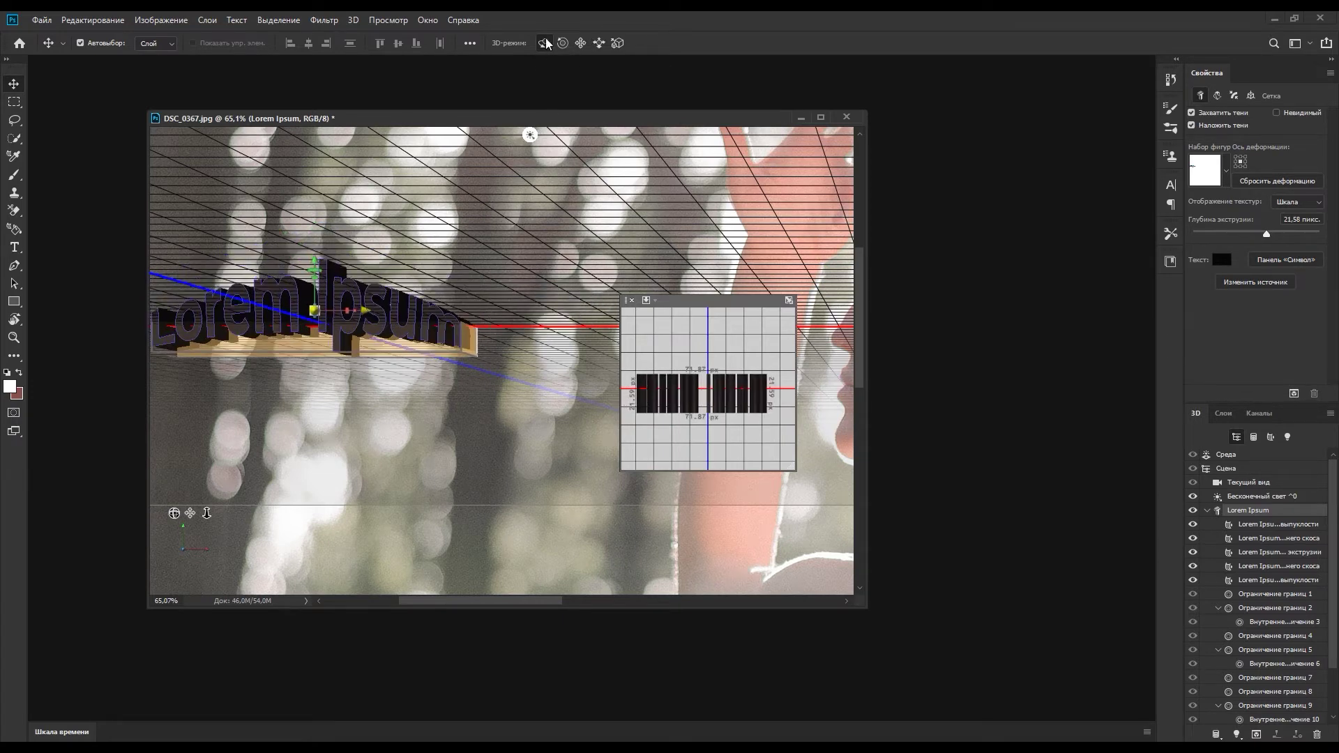
{"action": "left_click", "coordinate": [562, 44]}
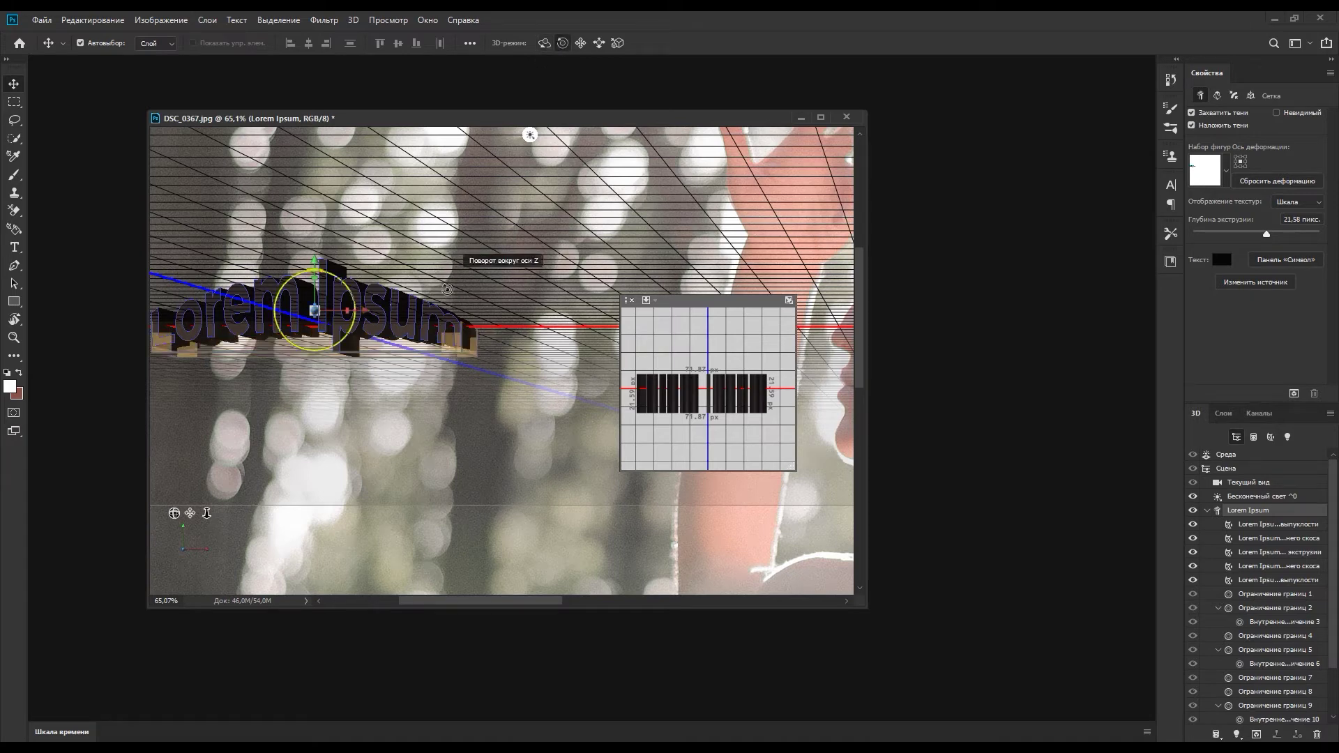
{"action": "left_click_drag", "start_coordinate": [453, 341], "coordinate": [429, 294]}
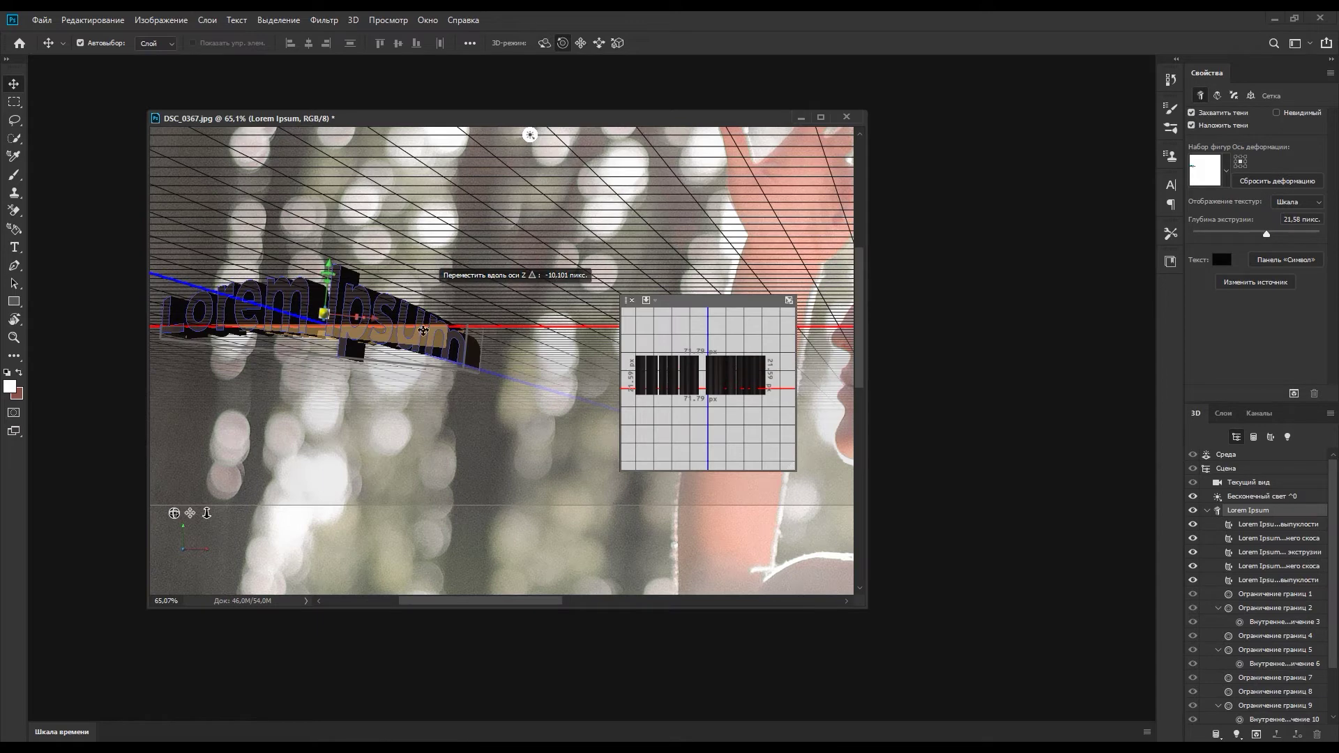
{"action": "left_click", "coordinate": [848, 118]}
{"action": "left_click", "coordinate": [713, 290]}
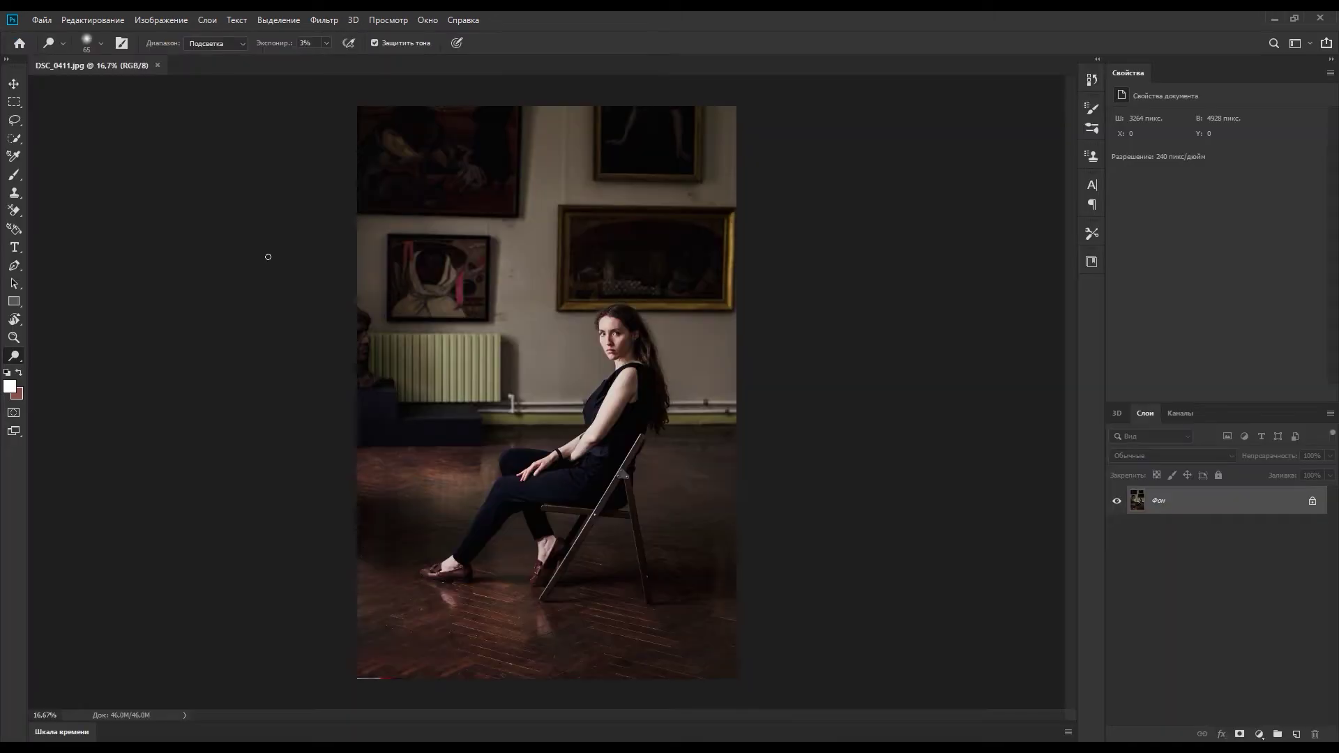
Create a new transparent 1000 × 1000 px document
{"action": "key", "text": "ctrl+n"}
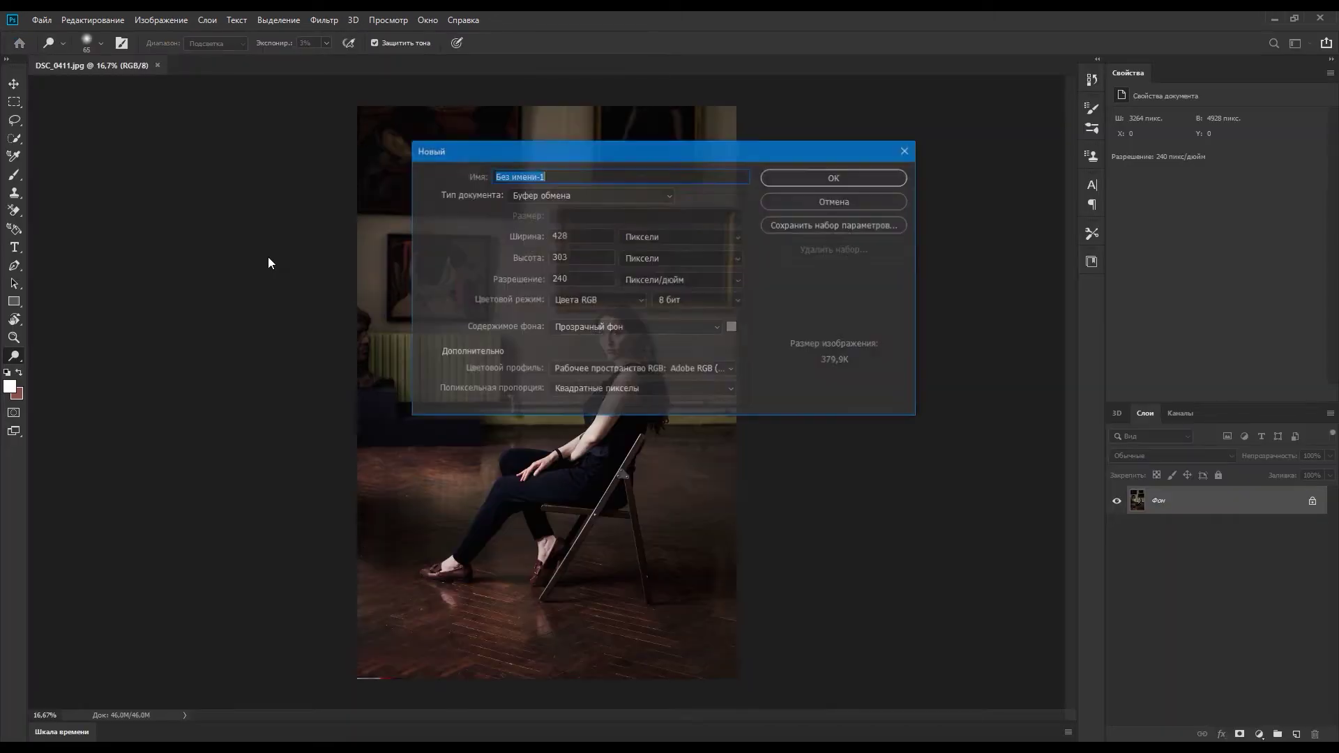
{"action": "double_click", "coordinate": [600, 235]}
{"action": "type", "text": "10001000"}
{"action": "left_click", "coordinate": [841, 179]}
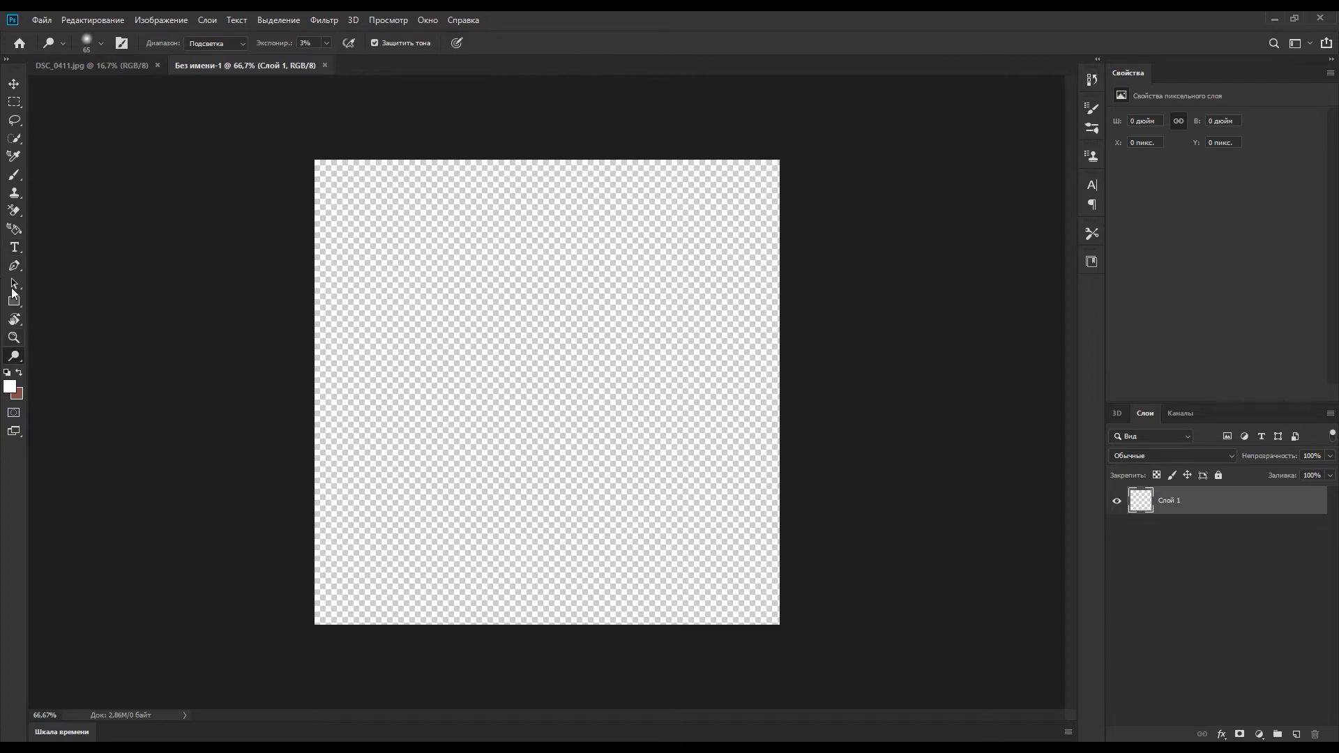
Add 'Lorem Ipsum' text to the new canvas, convert it to 3D, and tilt it
{"action": "key", "text": "t"}
{"action": "left_click", "coordinate": [501, 333]}
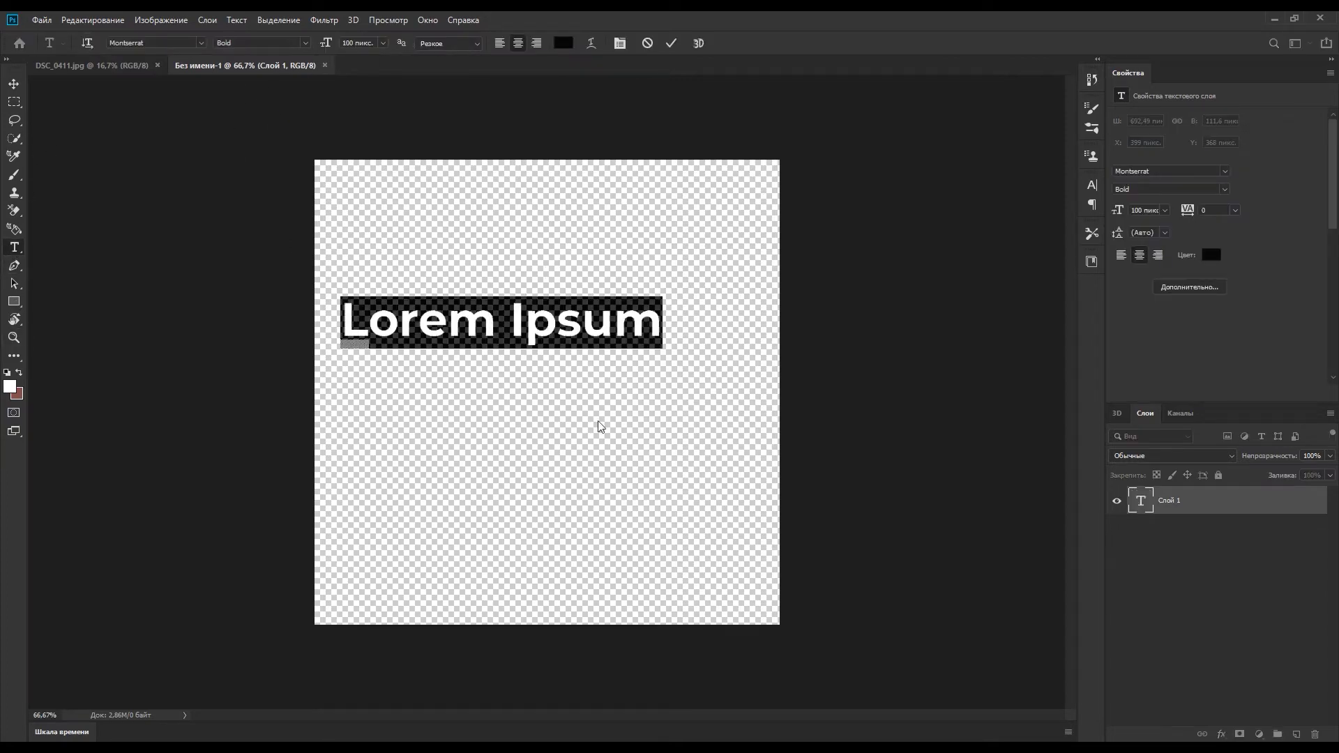
{"action": "left_click", "coordinate": [698, 46]}
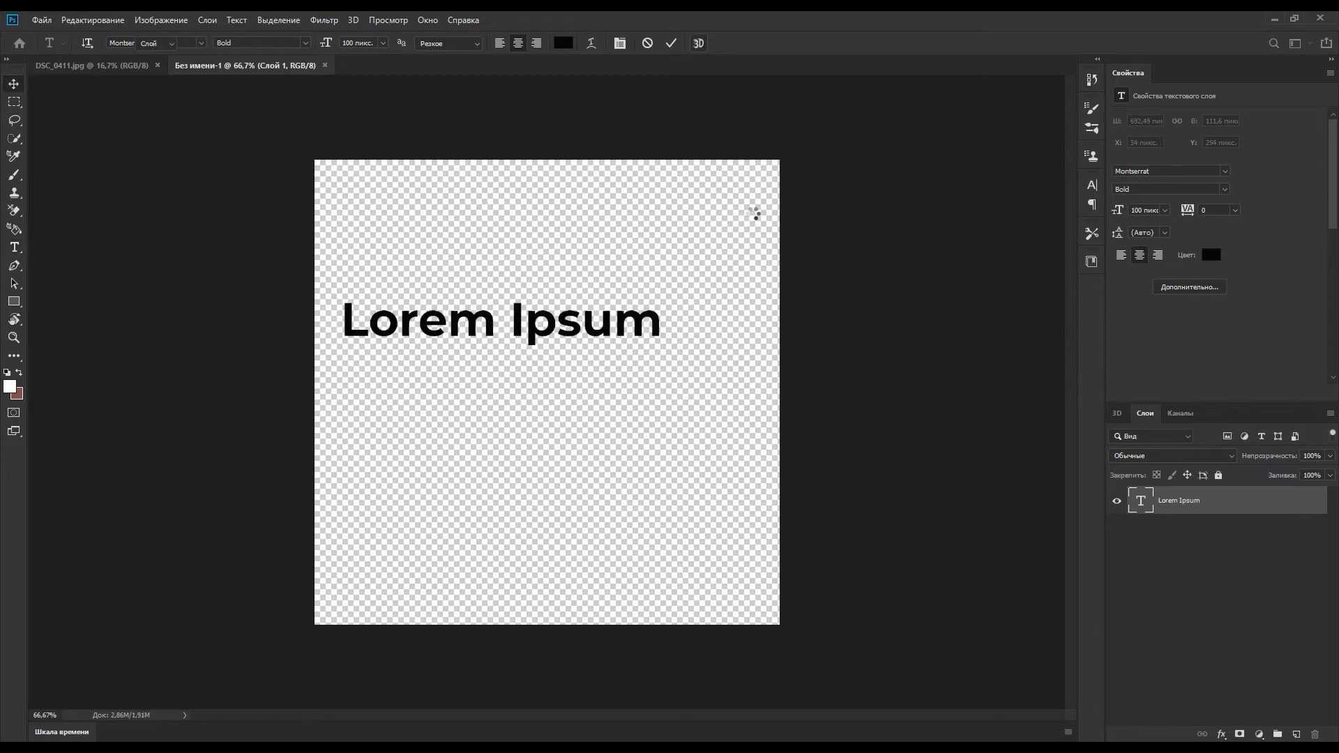
{"action": "left_click", "coordinate": [718, 349]}
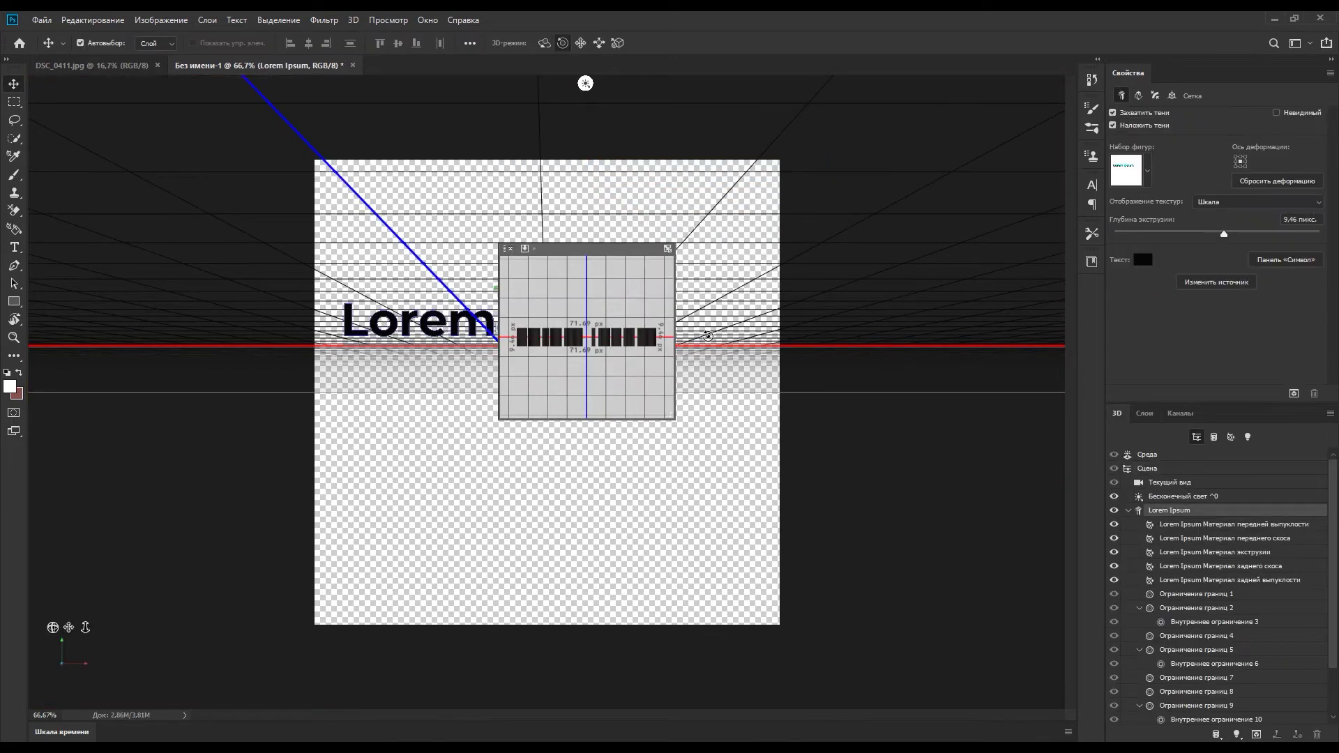
{"action": "left_click_drag", "start_coordinate": [605, 256], "coordinate": [683, 245]}
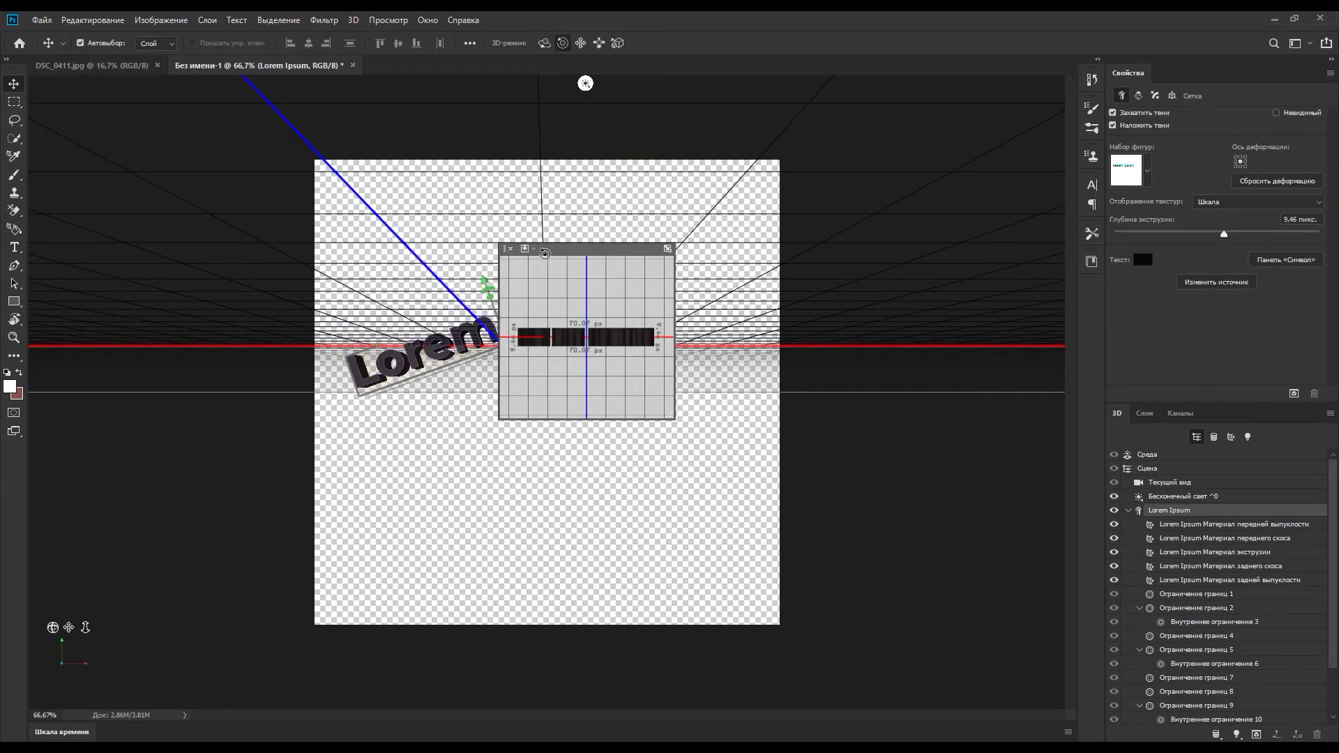
{"action": "left_click_drag", "start_coordinate": [562, 251], "coordinate": [797, 242]}
{"action": "mouse_move", "coordinate": [690, 293]}
{"action": "left_mouse_down"}
{"action": "mouse_move", "coordinate": [649, 313]}
{"action": "mouse_move", "coordinate": [625, 430]}
{"action": "left_mouse_up"}
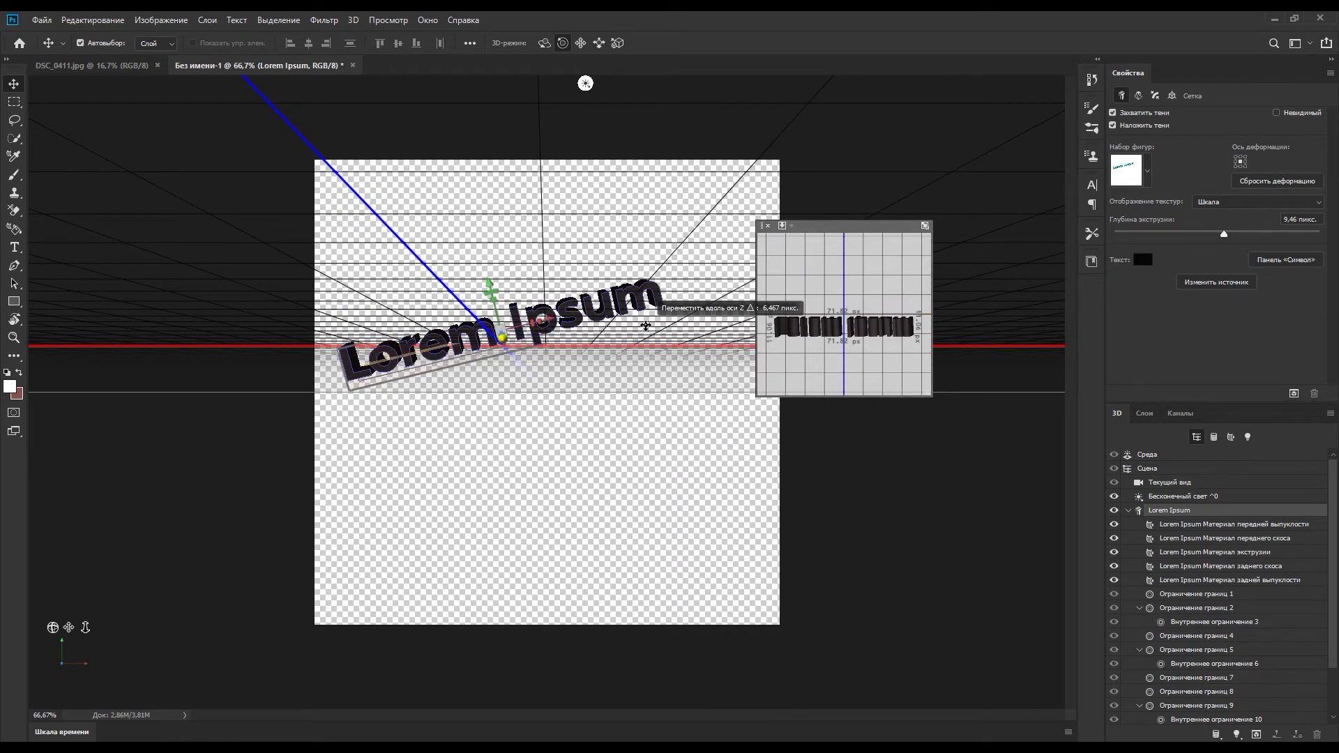
Push the 3D text along its depth, pan and slide it right, then close without saving
{"action": "left_click_drag", "start_coordinate": [625, 349], "coordinate": [625, 349]}
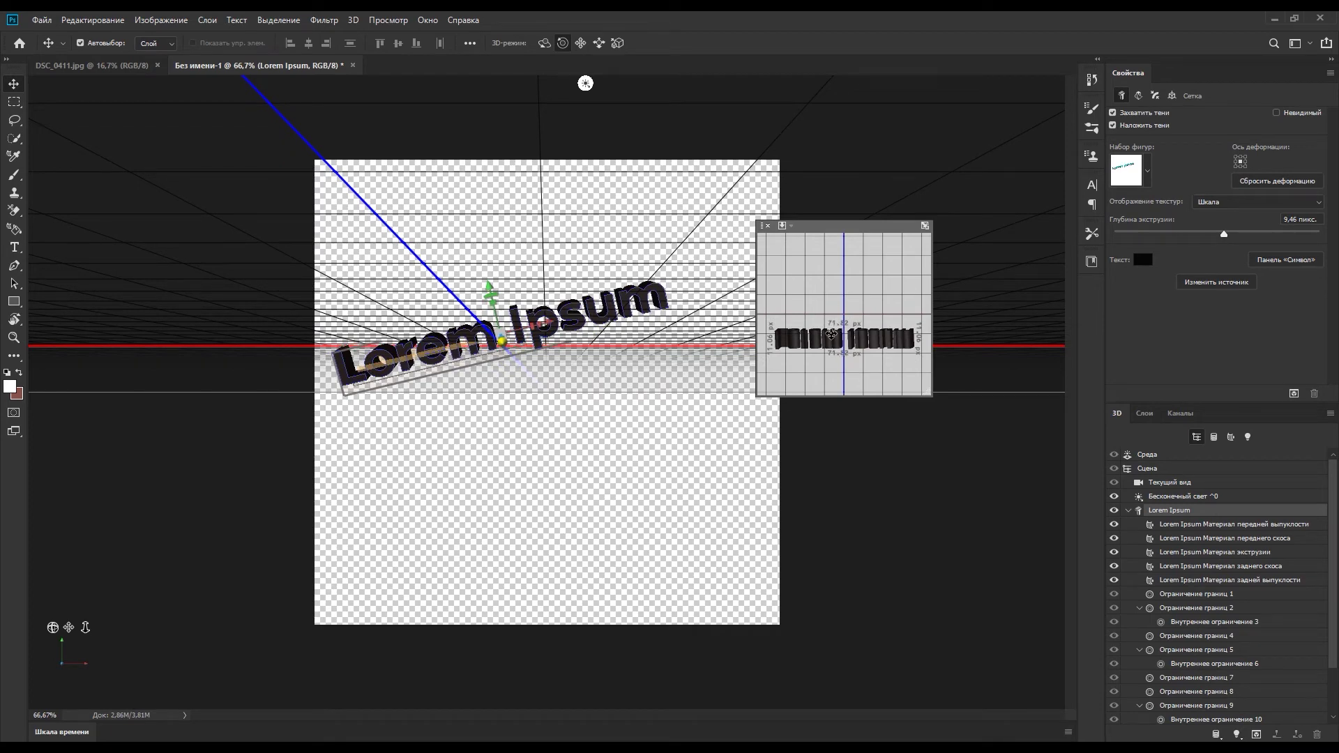
{"action": "mouse_move", "coordinate": [380, 356]}
{"action": "left_mouse_down"}
{"action": "mouse_move", "coordinate": [493, 445]}
{"action": "mouse_move", "coordinate": [574, 338]}
{"action": "mouse_move", "coordinate": [579, 366]}
{"action": "left_mouse_up"}
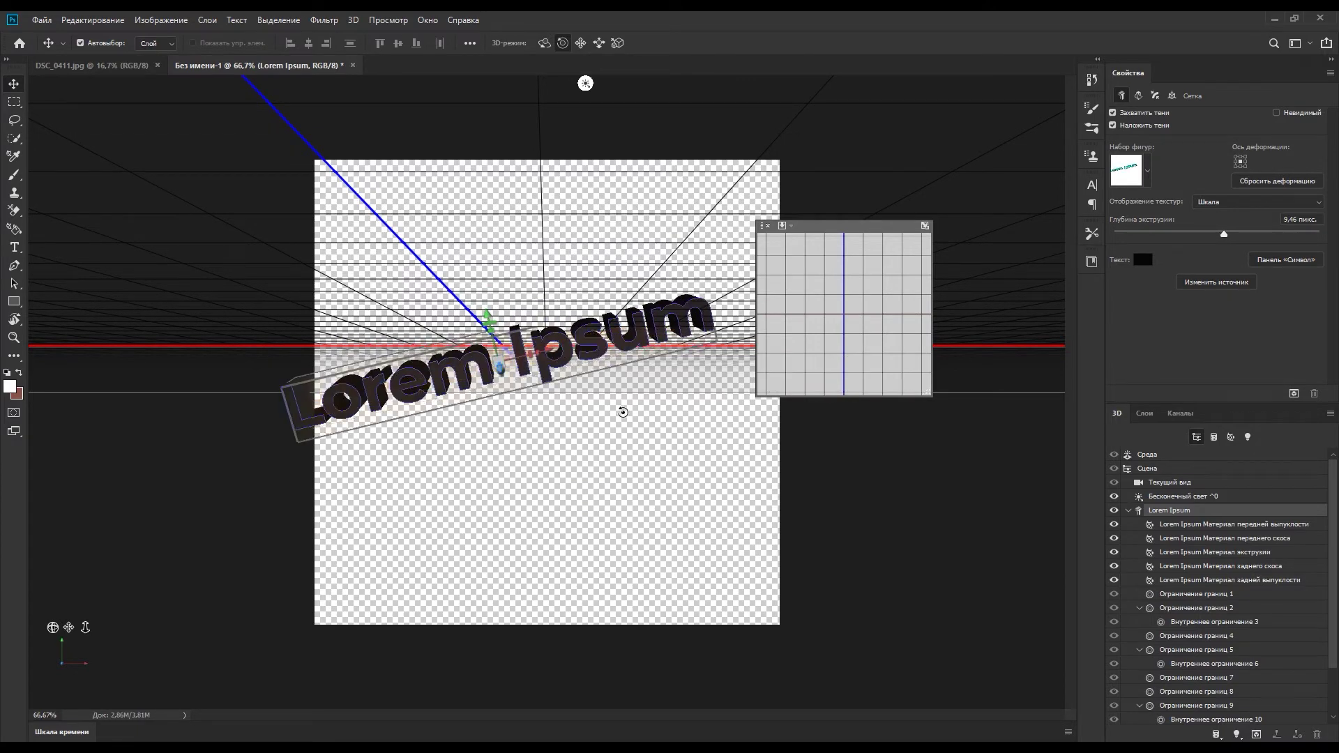
{"action": "left_click_drag", "start_coordinate": [622, 411], "coordinate": [674, 279]}
{"action": "key", "text": "ctrl+z"}
{"action": "left_click", "coordinate": [580, 43]}
{"action": "mouse_move", "coordinate": [726, 329]}
{"action": "left_mouse_down"}
{"action": "mouse_move", "coordinate": [765, 350]}
{"action": "mouse_move", "coordinate": [762, 310]}
{"action": "left_mouse_up"}
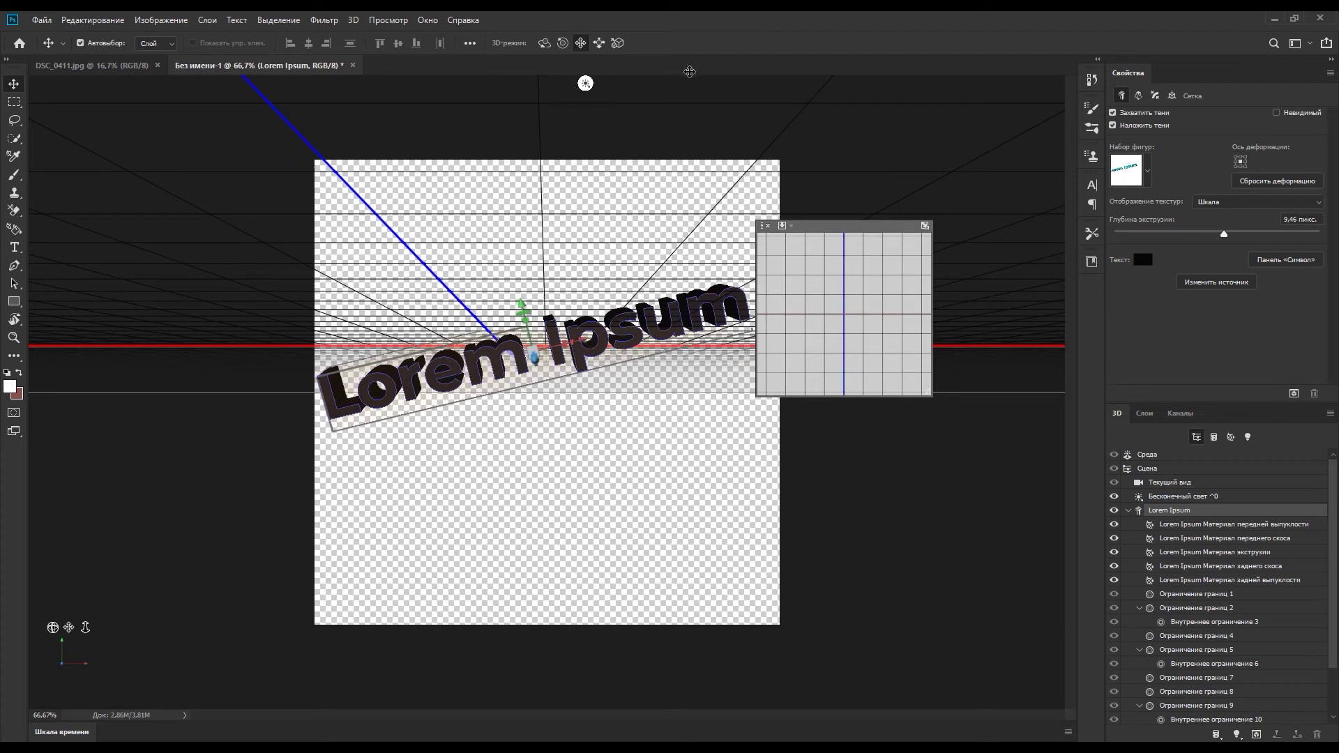
{"action": "left_click", "coordinate": [563, 44]}
{"action": "mouse_move", "coordinate": [773, 353]}
{"action": "left_mouse_down"}
{"action": "mouse_move", "coordinate": [765, 320]}
{"action": "mouse_move", "coordinate": [885, 230]}
{"action": "mouse_move", "coordinate": [984, 228]}
{"action": "left_mouse_up"}
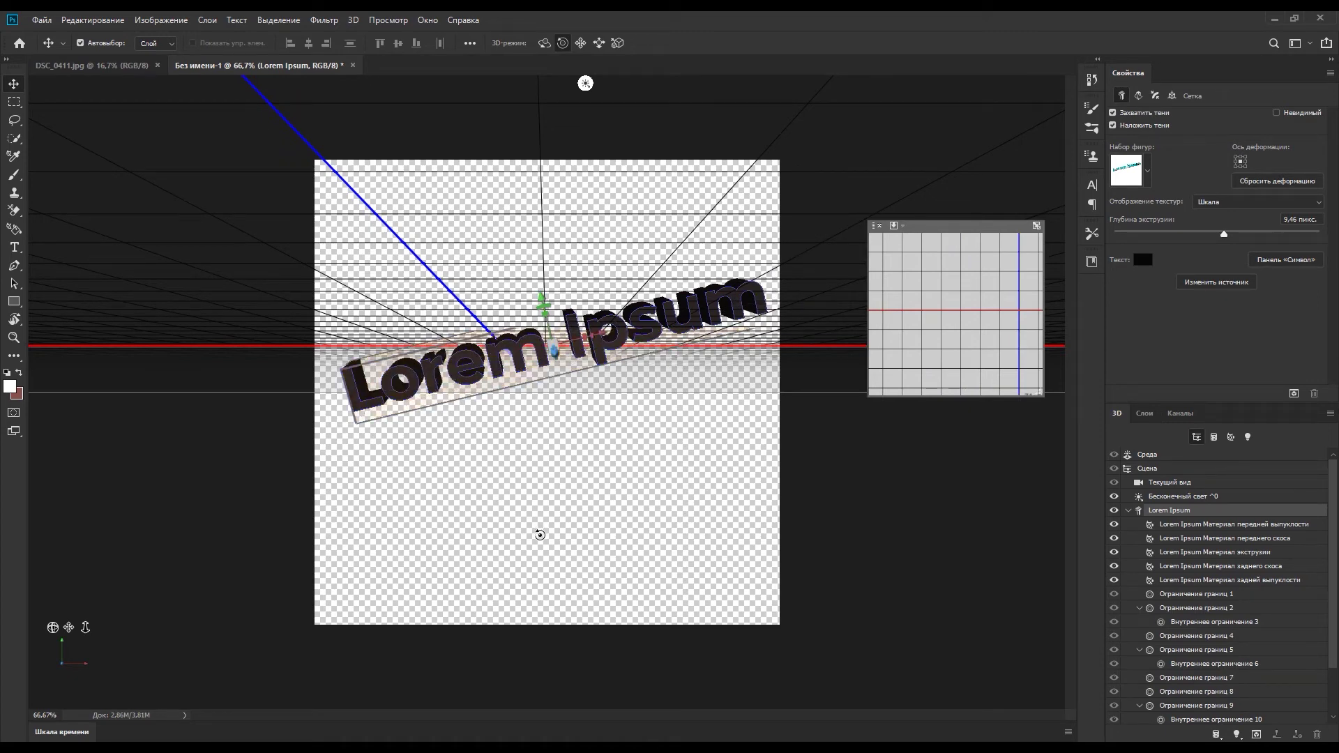
{"action": "left_click", "coordinate": [353, 65]}
{"action": "left_click", "coordinate": [731, 289]}
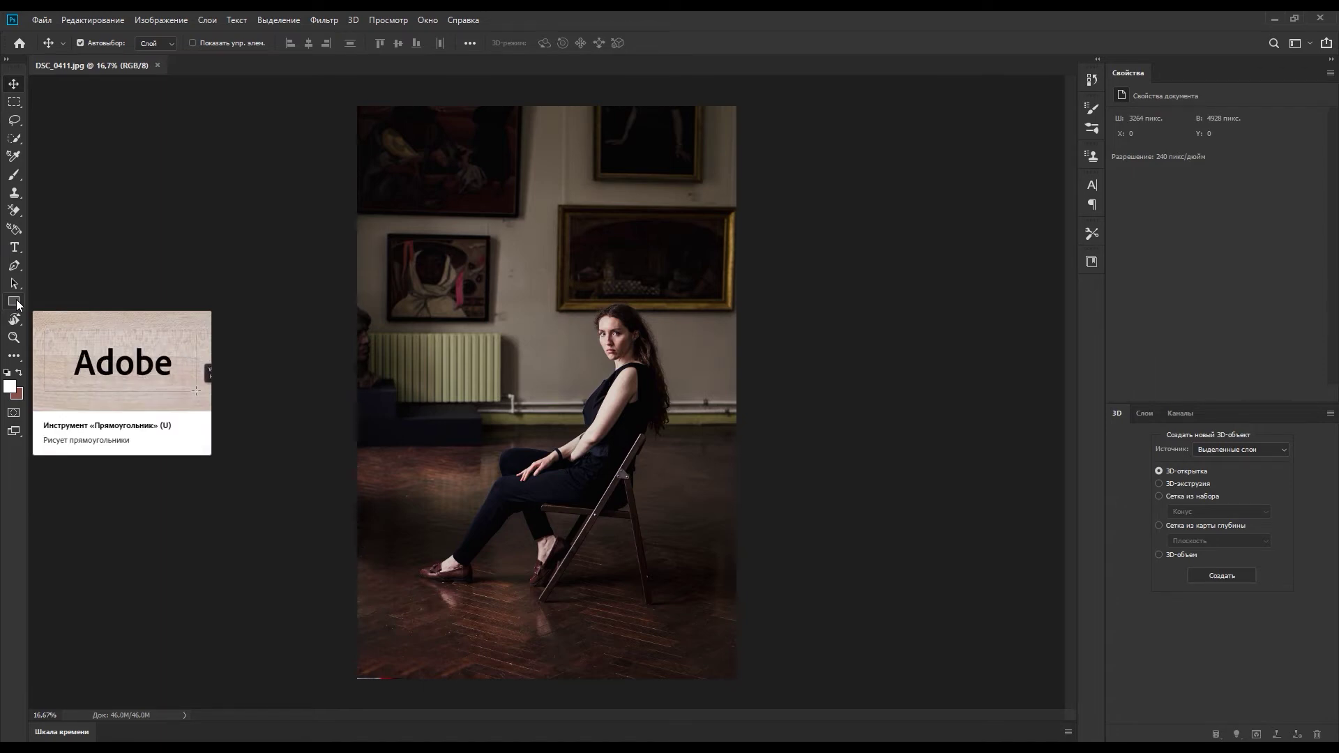
Draw a white rectangle over the photo and move it up and left
{"action": "left_click", "coordinate": [14, 301]}
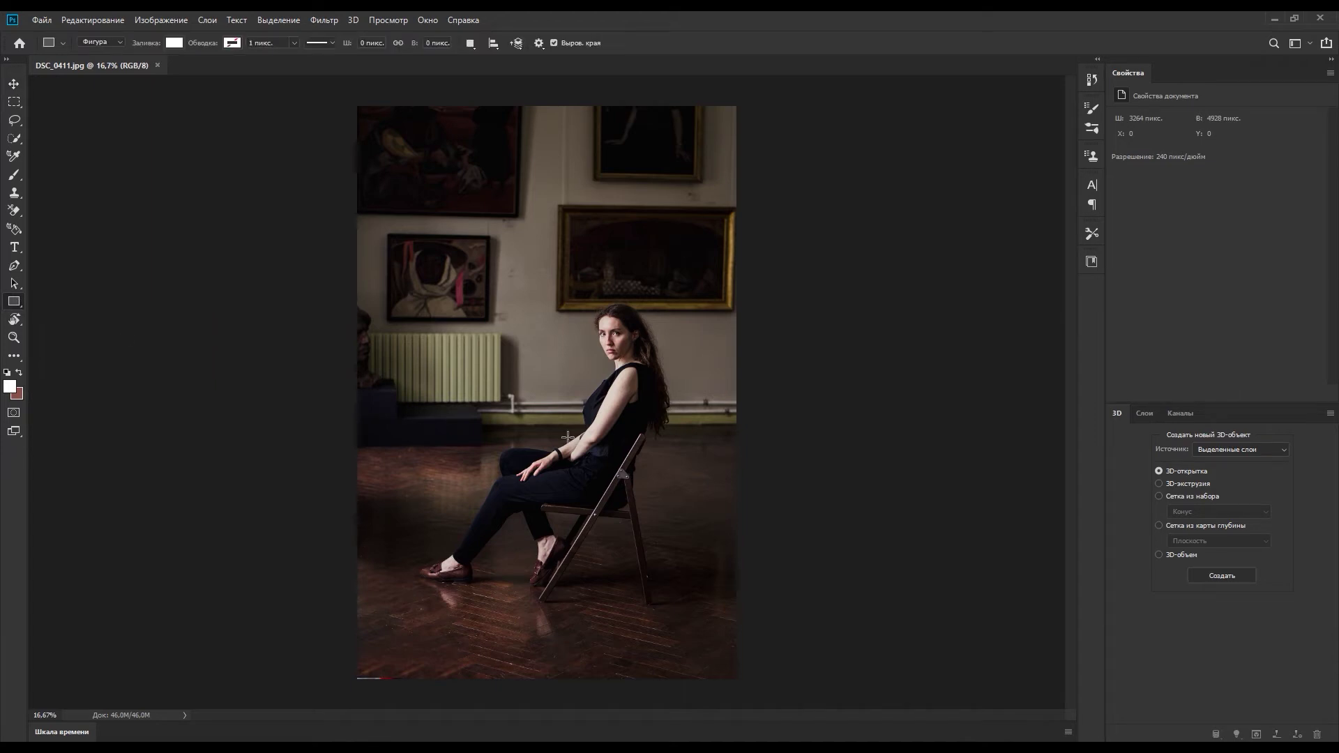
{"action": "left_click_drag", "start_coordinate": [468, 267], "coordinate": [692, 658]}
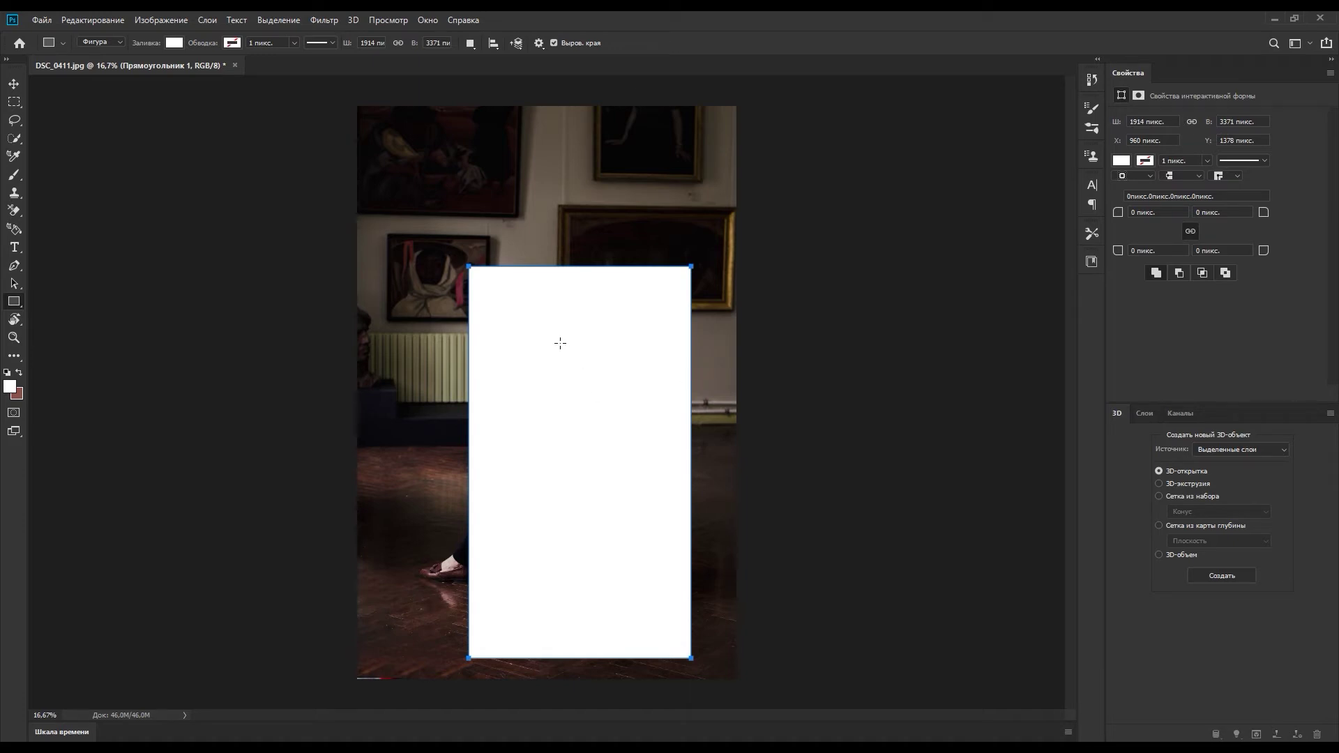
{"action": "right_click", "coordinate": [14, 305]}
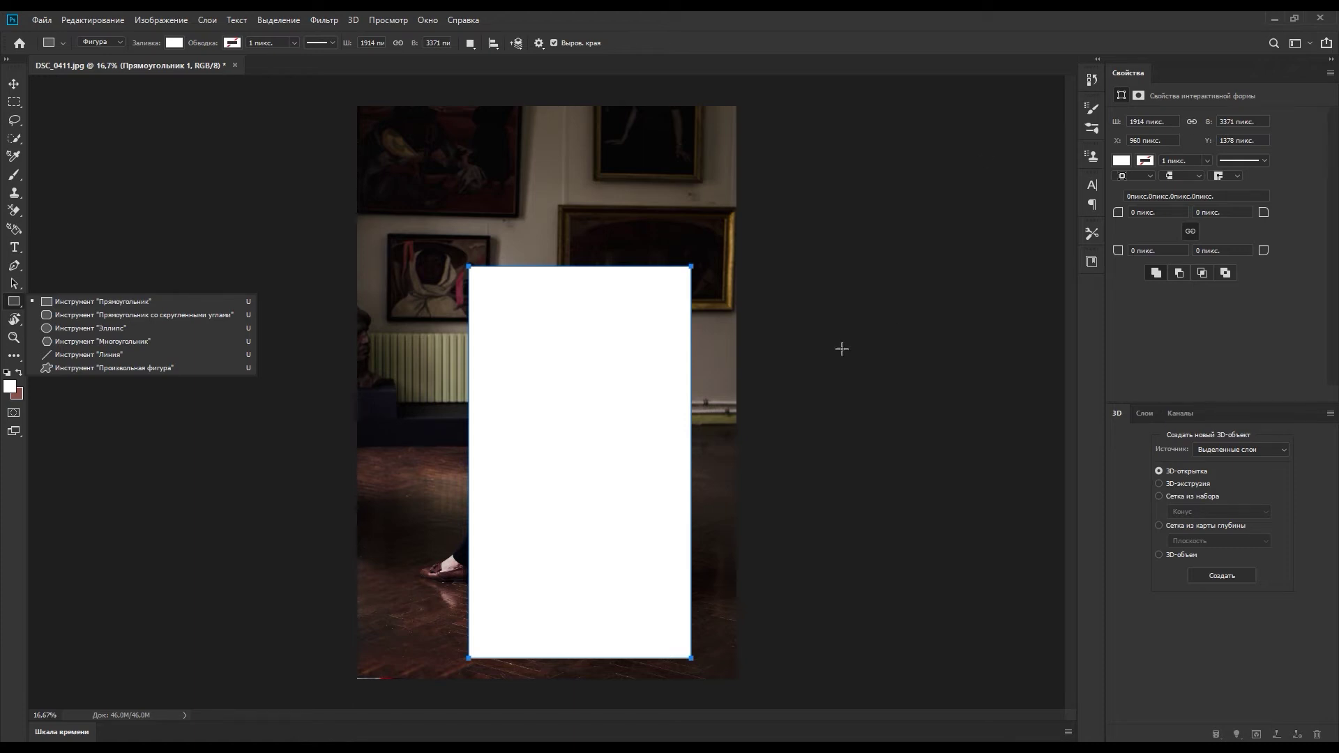
{"action": "key", "text": "v"}
{"action": "mouse_move", "coordinate": [589, 532]}
{"action": "left_mouse_down"}
{"action": "mouse_move", "coordinate": [534, 448]}
{"action": "mouse_move", "coordinate": [580, 436]}
{"action": "left_mouse_up"}
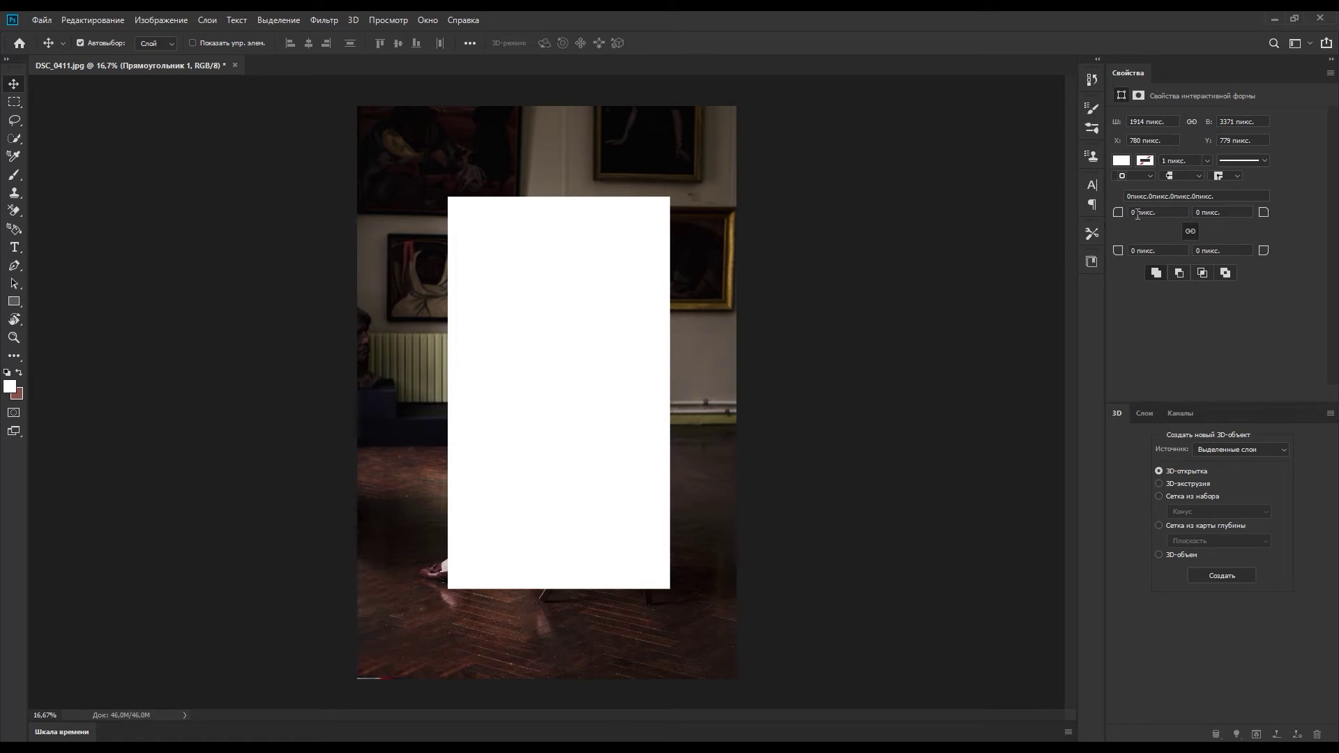
{"action": "type", "text": "1"}
Set corner radii to 10 px, delete the rectangle layer, and create a new transparent document
{"action": "key", "text": "Tab"}
{"action": "key", "text": "Delete"}
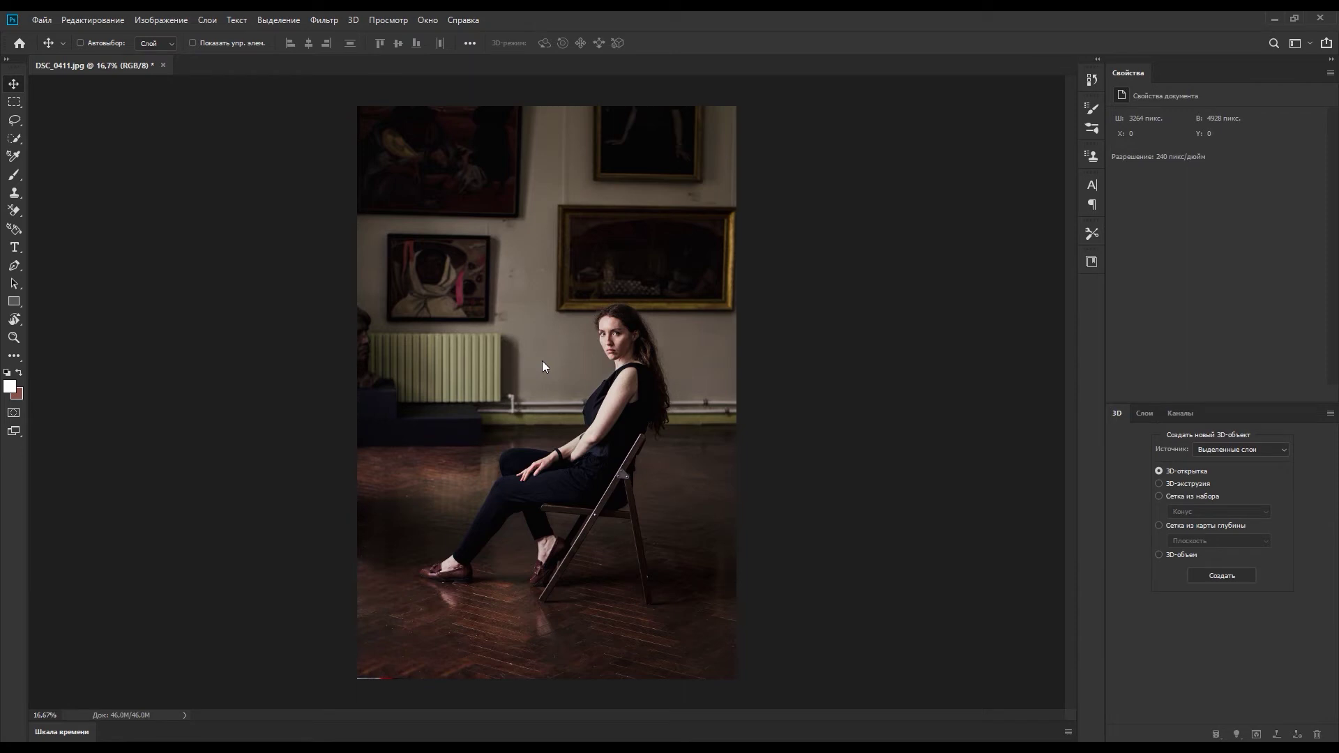
{"action": "key", "text": "ctrl+n"}
{"action": "left_click", "coordinate": [830, 174]}
Draw a white 181×267 px rectangle, move it left, and give all corners a 10 px radius
{"action": "scroll", "coordinate": [502, 461], "scroll_direction": "up", "scroll_amount": 1}
{"action": "scroll", "coordinate": [516, 458], "scroll_direction": "up", "scroll_amount": 2}
{"action": "key", "text": "u"}
{"action": "left_click_drag", "start_coordinate": [500, 270], "coordinate": [670, 519]}
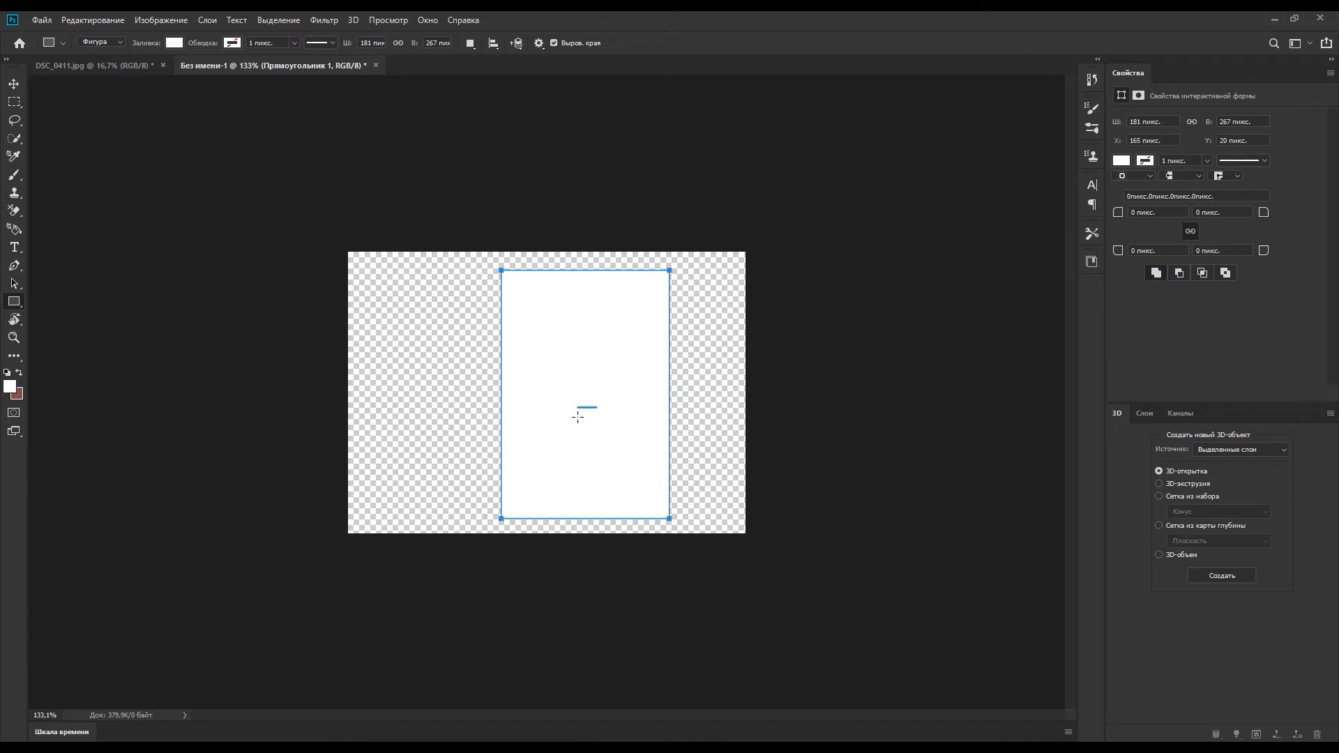
{"action": "left_click", "coordinate": [7, 84]}
{"action": "left_click_drag", "start_coordinate": [576, 382], "coordinate": [537, 379]}
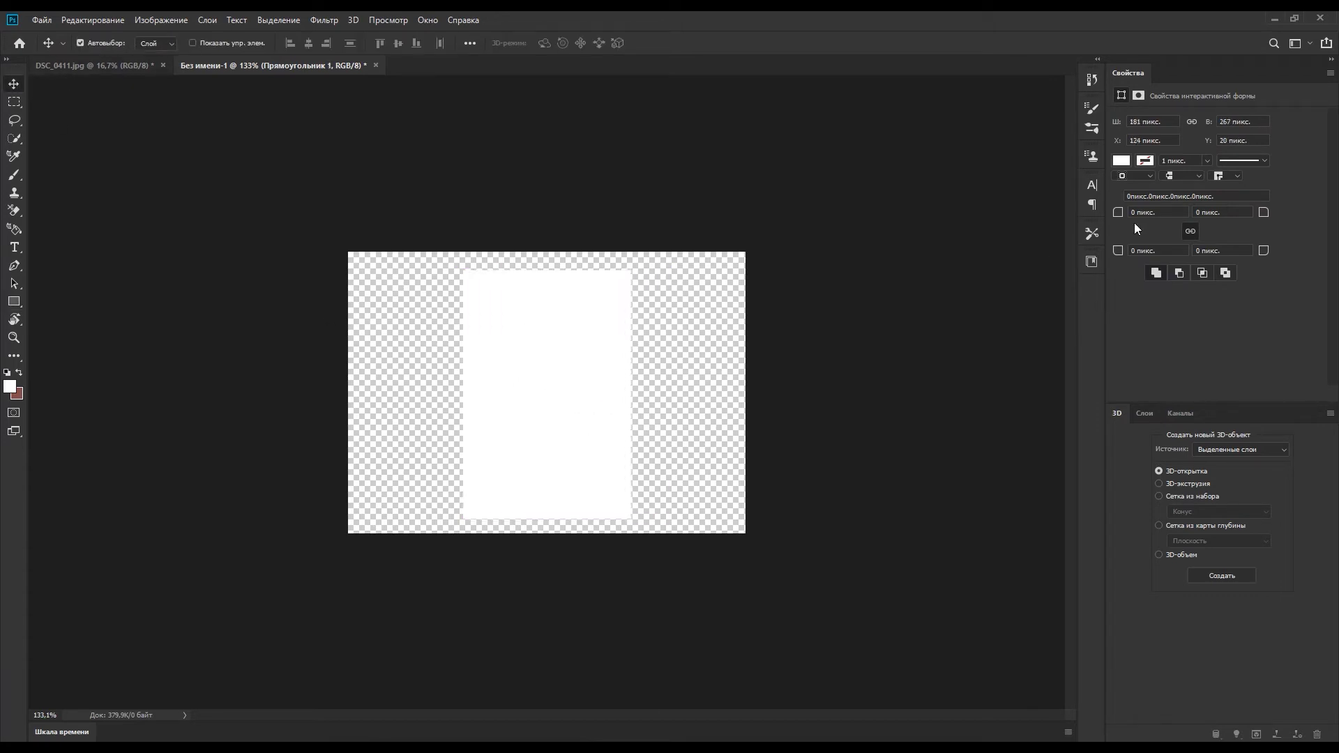
{"action": "type", "text": "10"}
{"action": "key", "text": "Tab"}
Change all four corner radii to 40 px
{"action": "double_click", "coordinate": [1137, 213]}
{"action": "type", "text": "04"}
{"action": "key", "text": "BackSpace"}
{"action": "key", "text": "BackSpace"}
{"action": "type", "text": "40"}
{"action": "left_click", "coordinate": [1191, 231]}
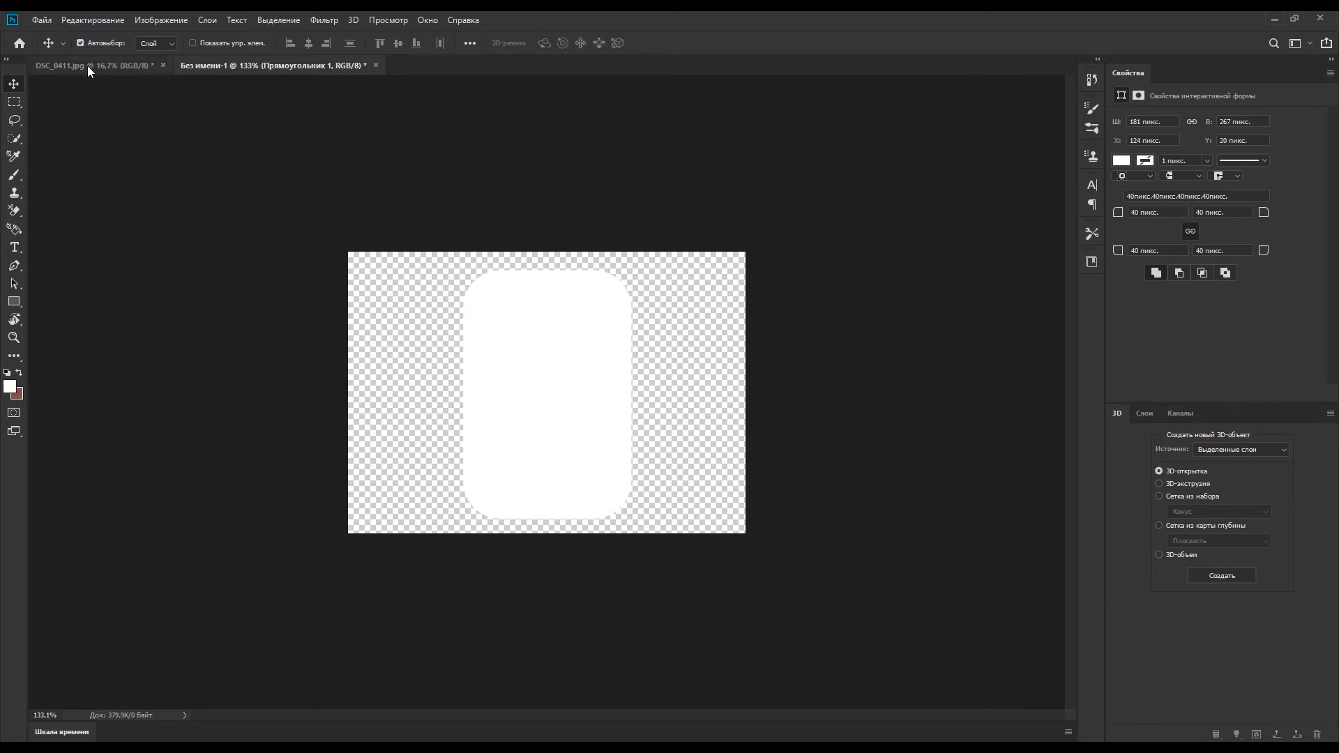
Rotate the canvas view and zoom in and out on the rounded rectangle, settling near 220%
{"action": "left_click", "coordinate": [17, 319]}
{"action": "mouse_move", "coordinate": [592, 372]}
{"action": "left_mouse_down"}
{"action": "mouse_move", "coordinate": [595, 439]}
{"action": "mouse_move", "coordinate": [547, 299]}
{"action": "mouse_move", "coordinate": [563, 293]}
{"action": "mouse_move", "coordinate": [563, 449]}
{"action": "mouse_move", "coordinate": [610, 370]}
{"action": "mouse_move", "coordinate": [595, 349]}
{"action": "mouse_move", "coordinate": [609, 361]}
{"action": "mouse_move", "coordinate": [566, 475]}
{"action": "mouse_move", "coordinate": [449, 368]}
{"action": "mouse_move", "coordinate": [631, 454]}
{"action": "mouse_move", "coordinate": [454, 442]}
{"action": "mouse_move", "coordinate": [641, 492]}
{"action": "mouse_move", "coordinate": [412, 373]}
{"action": "mouse_move", "coordinate": [634, 370]}
{"action": "mouse_move", "coordinate": [634, 383]}
{"action": "mouse_move", "coordinate": [569, 256]}
{"action": "mouse_move", "coordinate": [556, 263]}
{"action": "mouse_move", "coordinate": [613, 409]}
{"action": "mouse_move", "coordinate": [607, 383]}
{"action": "mouse_move", "coordinate": [617, 388]}
{"action": "left_mouse_up"}
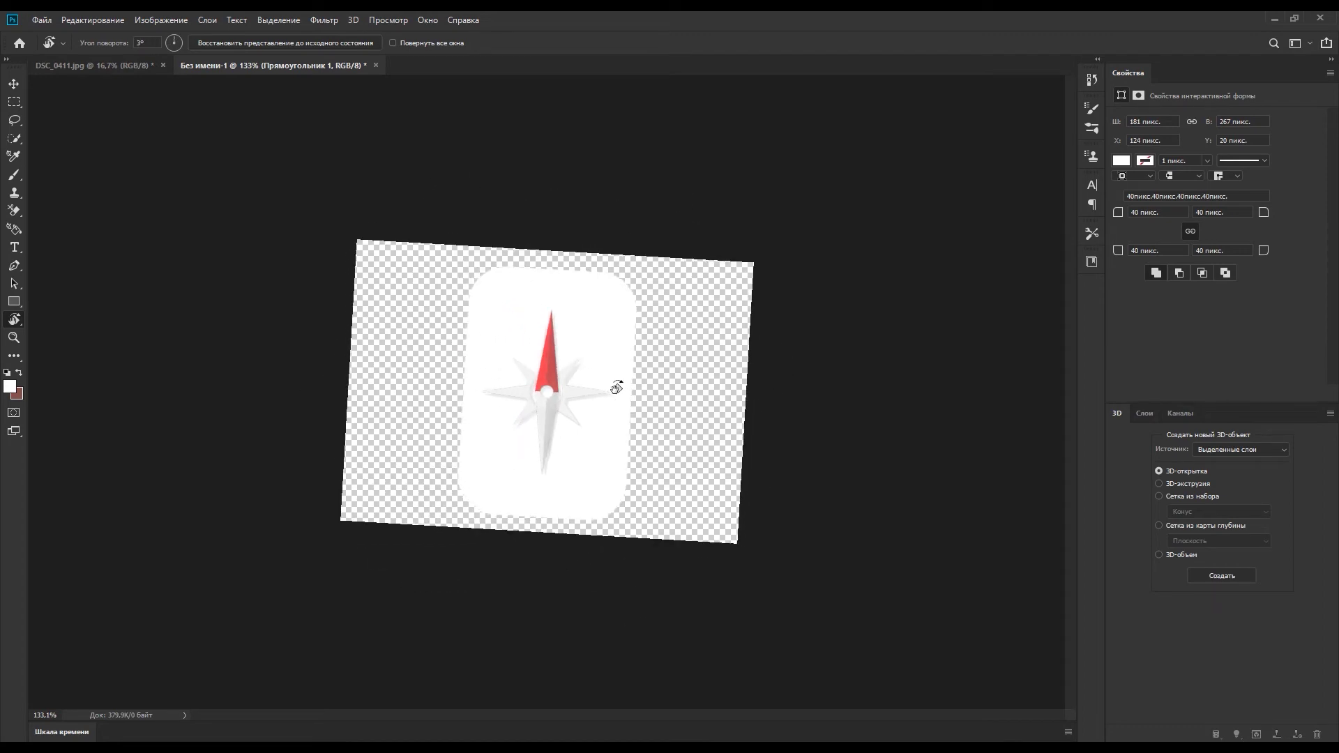
{"action": "left_click", "coordinate": [14, 337]}
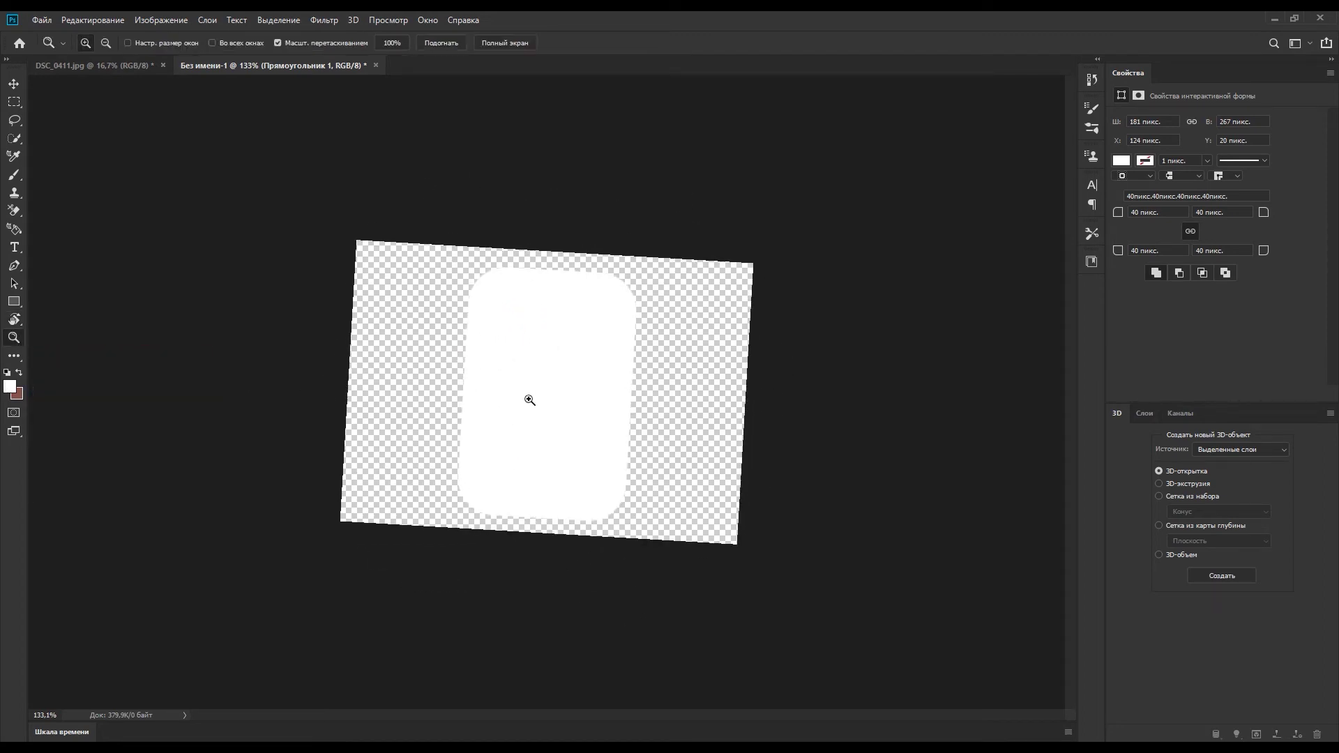
{"action": "left_click", "coordinate": [531, 394]}
{"action": "left_click", "coordinate": [530, 394]}
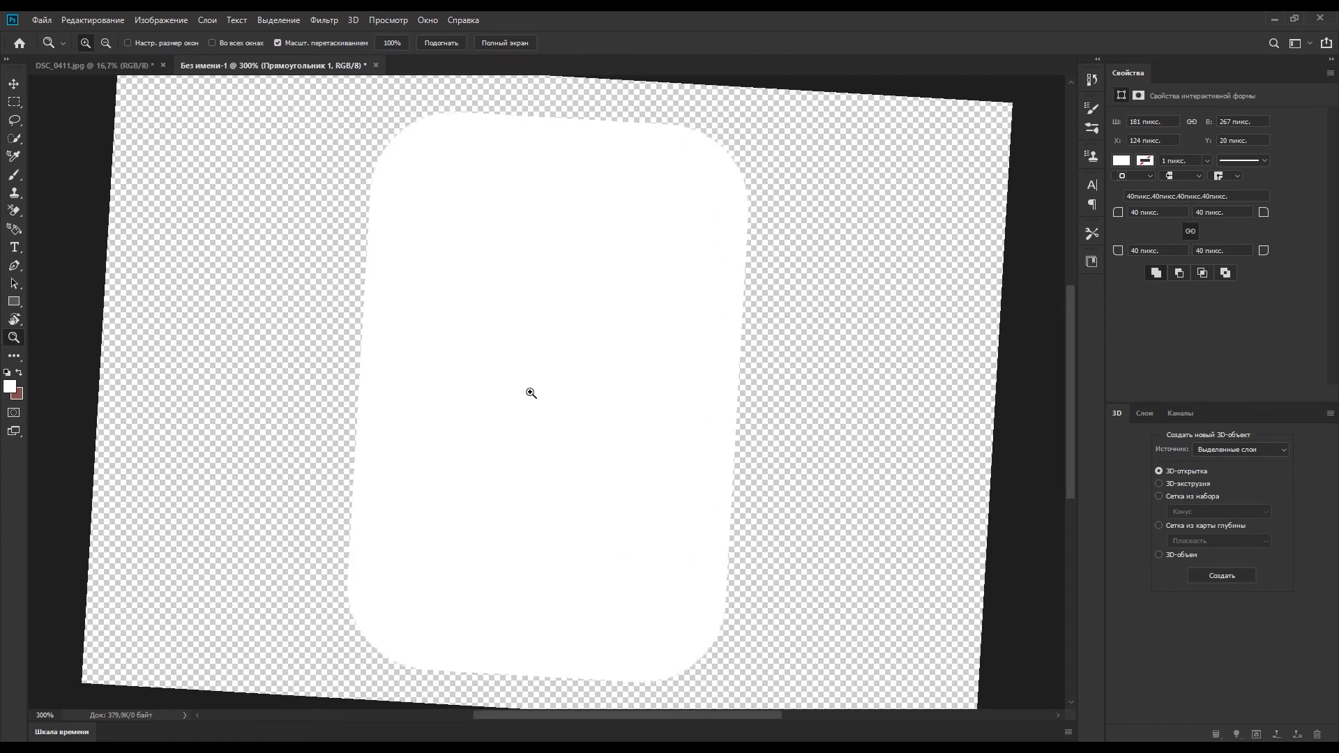
{"action": "left_click", "coordinate": [531, 393]}
{"action": "right_click", "coordinate": [531, 393]}
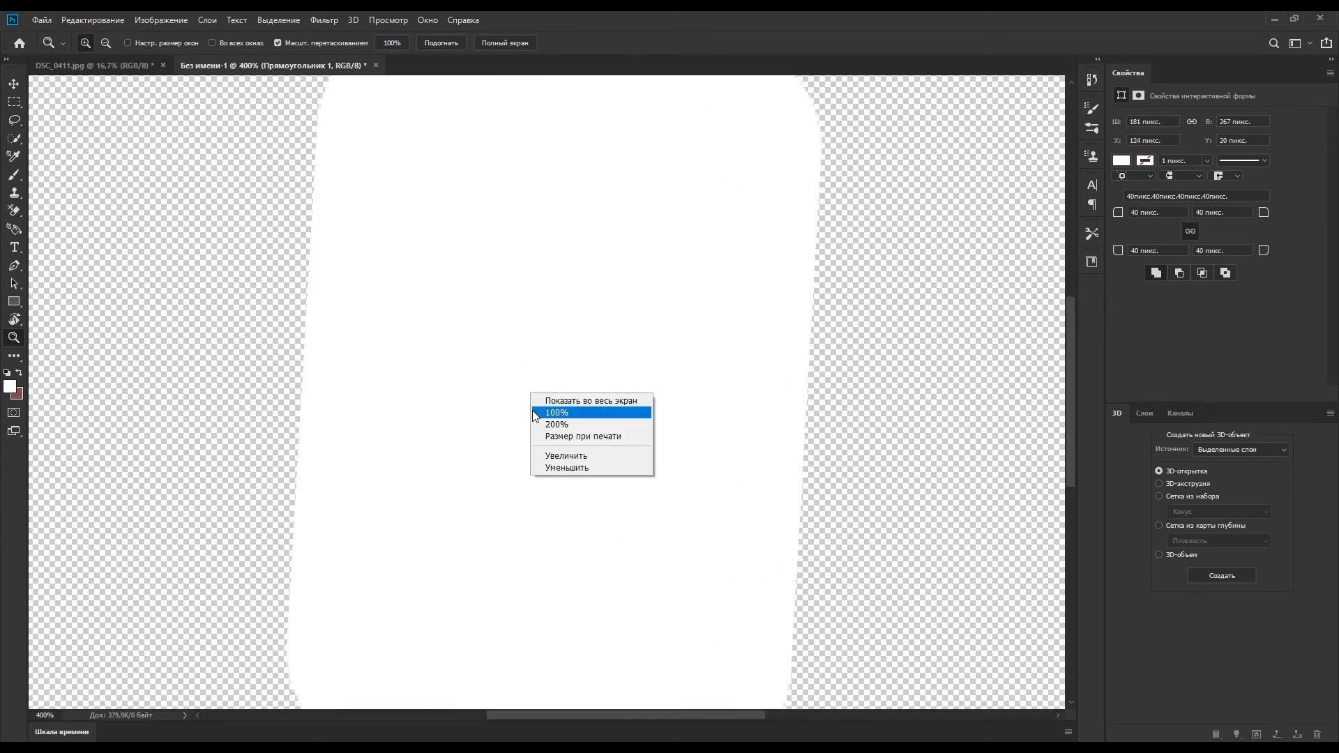
{"action": "left_click", "coordinate": [571, 461]}
{"action": "right_click", "coordinate": [577, 468]}
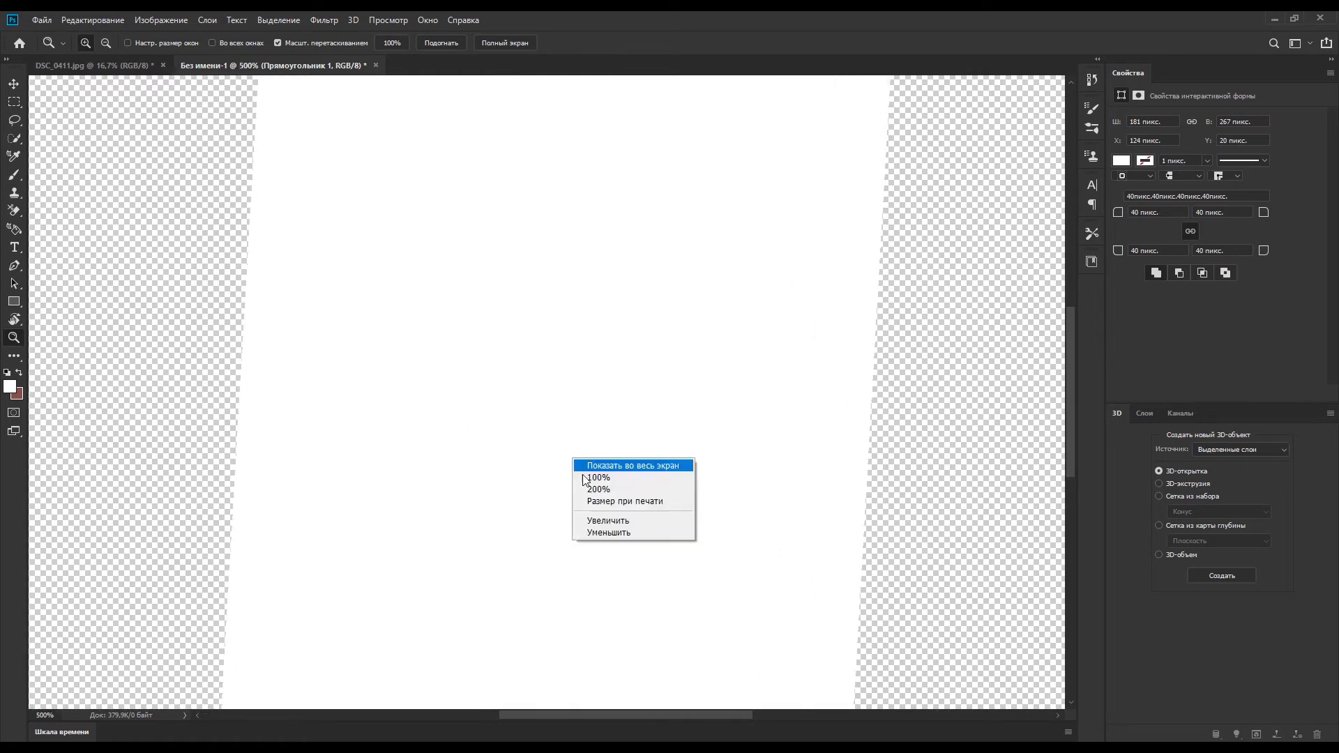
{"action": "left_click", "coordinate": [628, 533]}
{"action": "right_click", "coordinate": [577, 500]}
{"action": "left_click", "coordinate": [631, 572]}
{"action": "right_click", "coordinate": [596, 483]}
{"action": "left_click", "coordinate": [646, 563]}
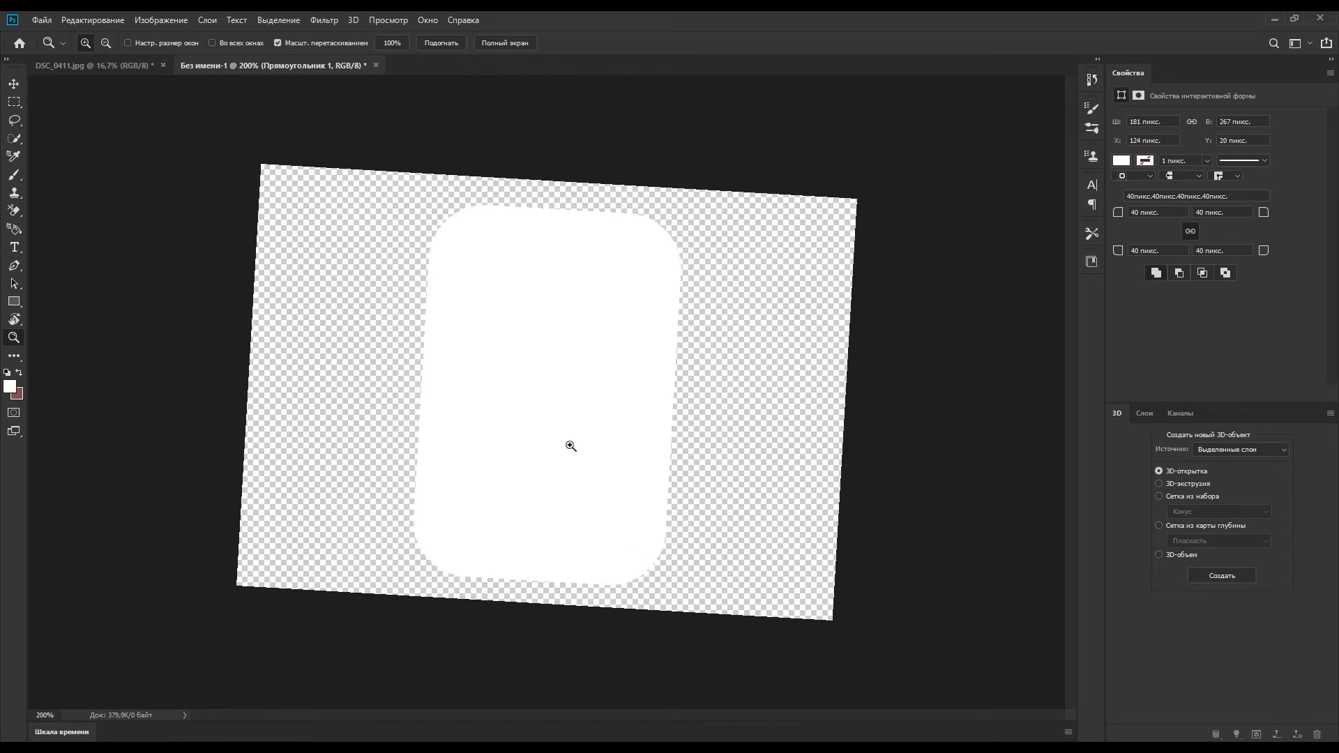
{"action": "left_click_drag", "start_coordinate": [571, 447], "coordinate": [564, 436]}
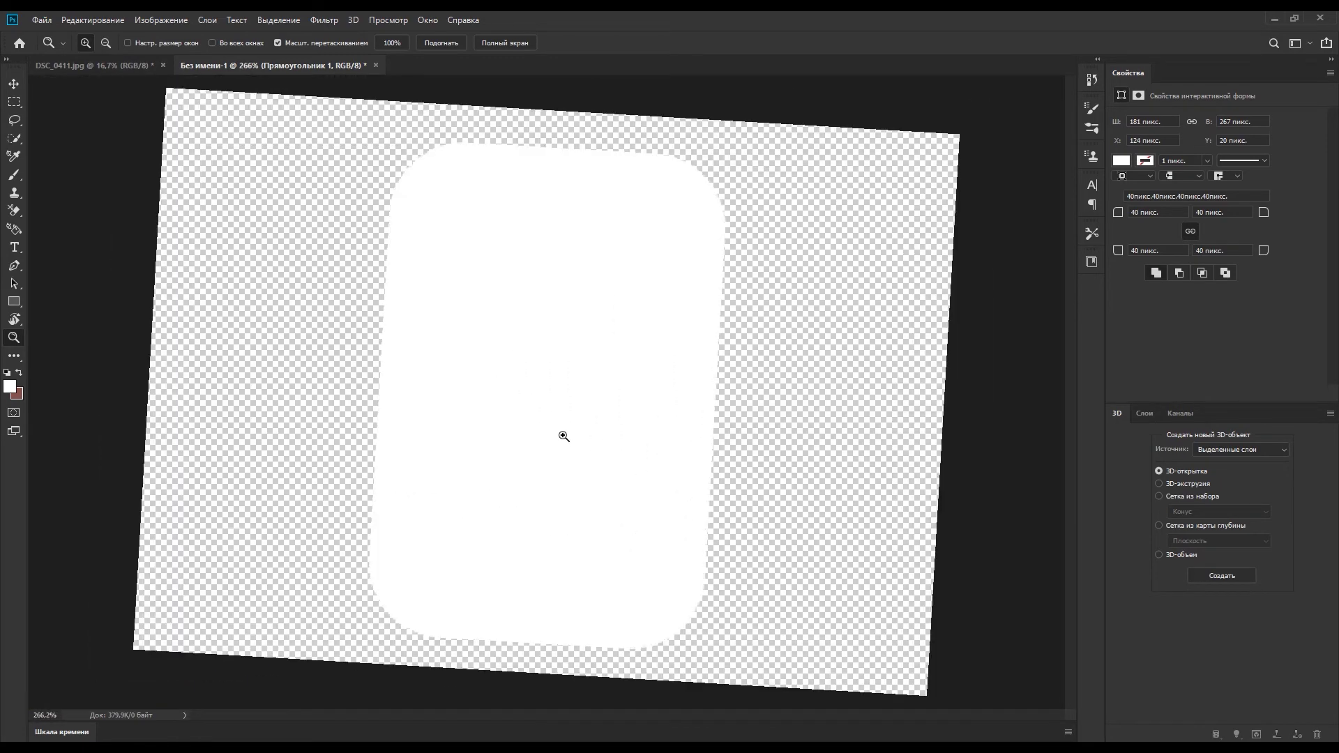
{"action": "left_click", "coordinate": [564, 436]}
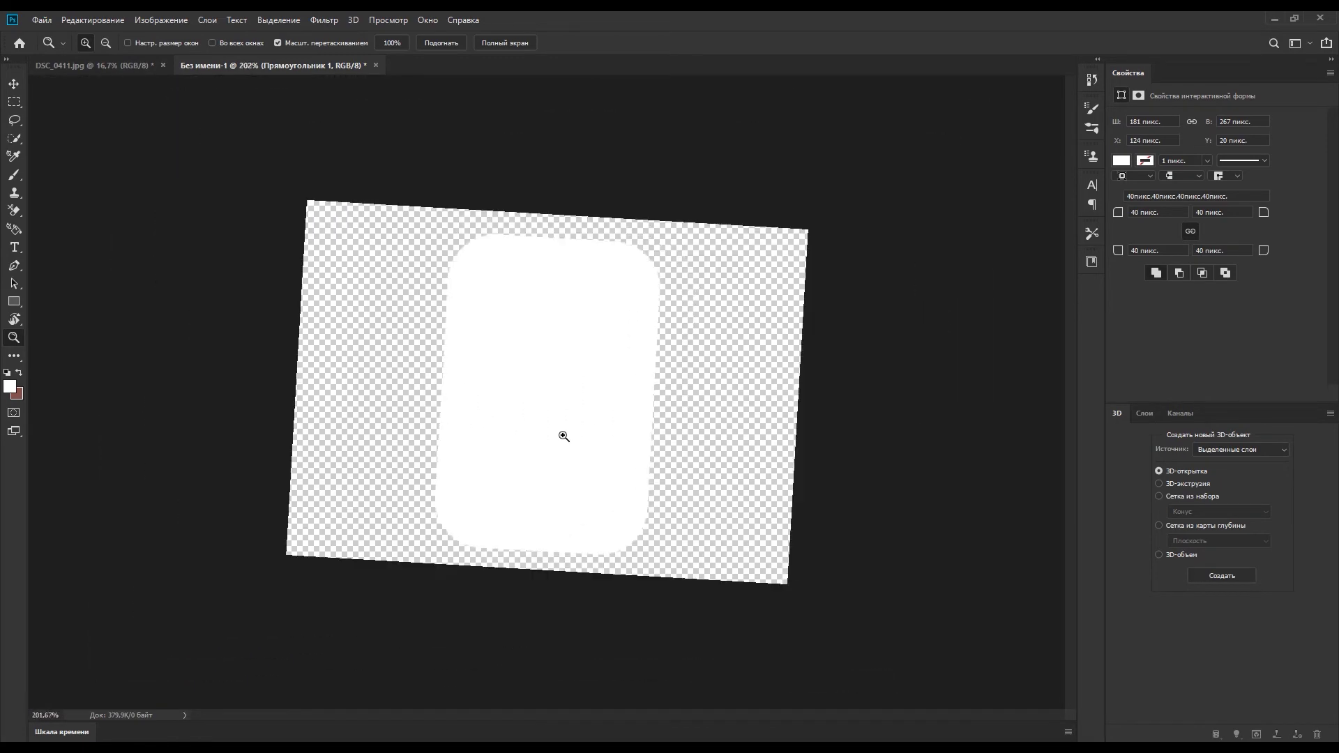
{"action": "left_click", "coordinate": [563, 436], "text": "alt"}
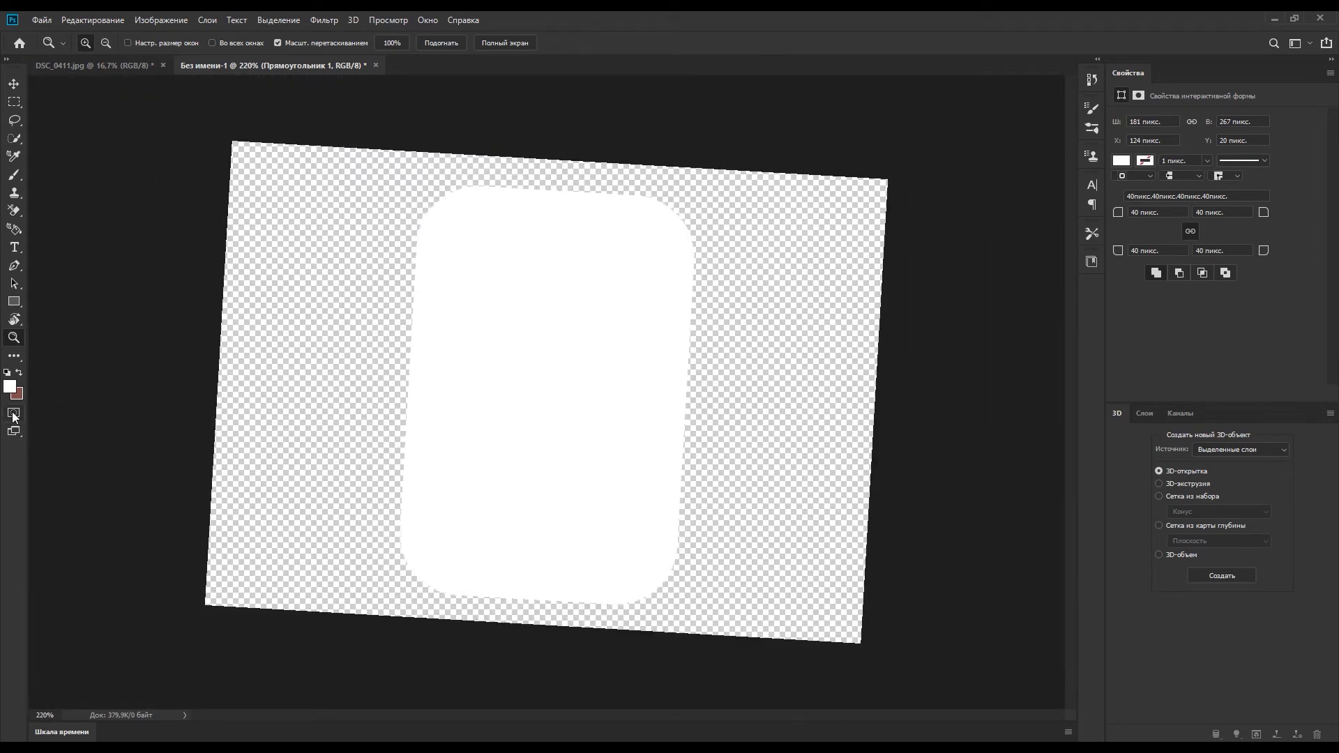
Show the Layers list and close the rounded-rectangle document without saving
{"action": "left_click", "coordinate": [1146, 414]}
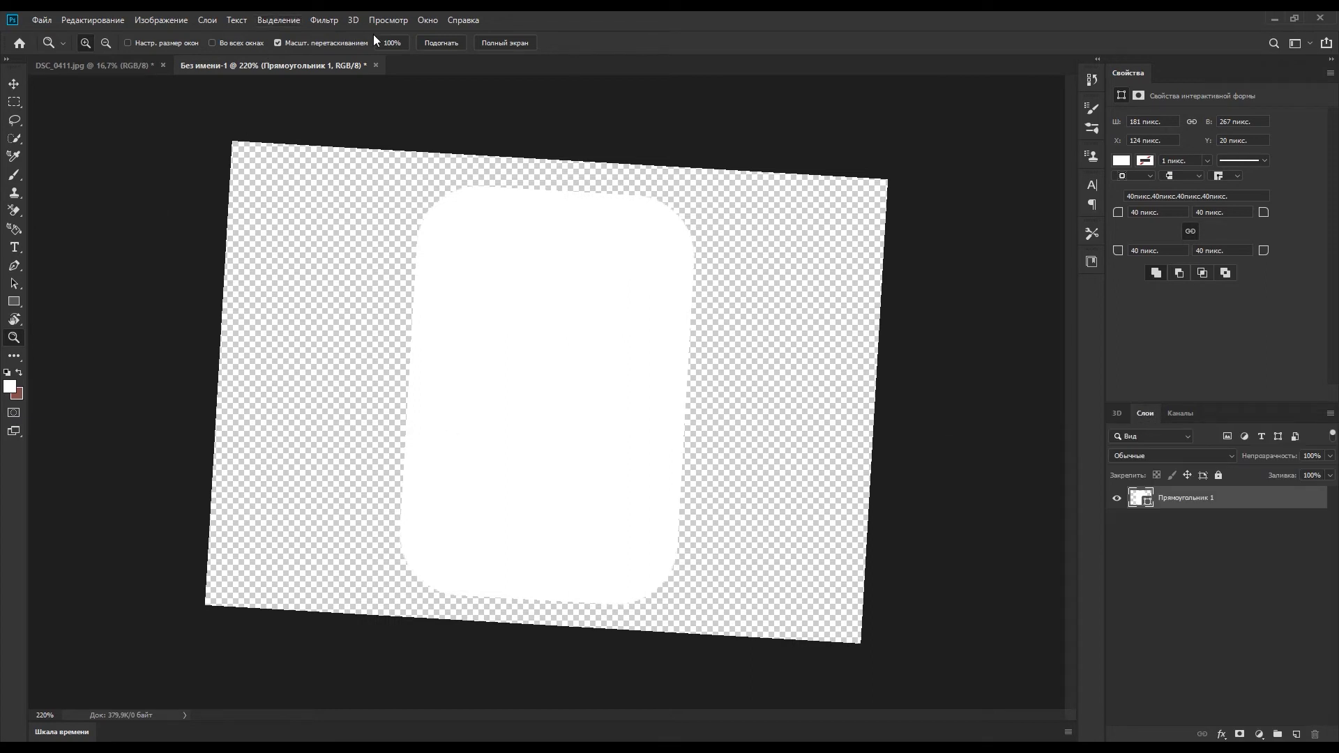
{"action": "left_click", "coordinate": [377, 66]}
{"action": "left_click", "coordinate": [727, 291]}
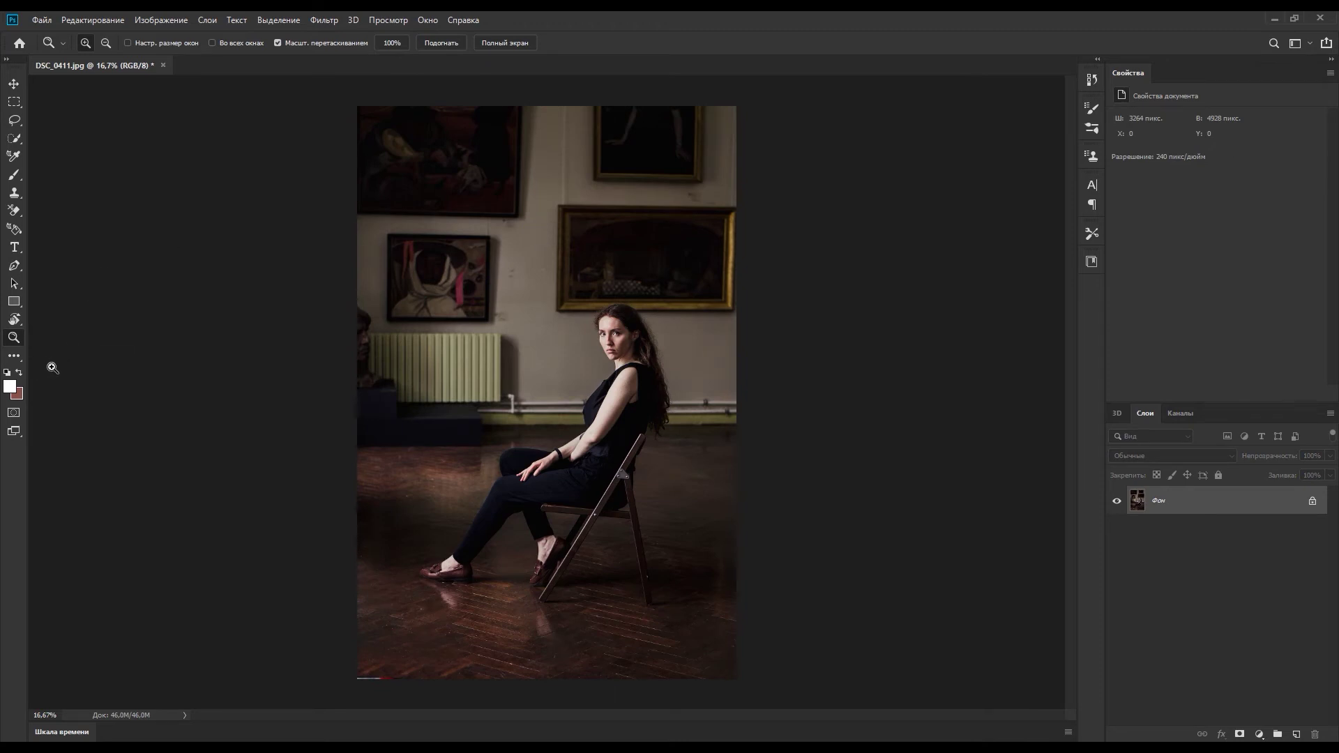
Select the Dodge tool, open and cancel the foreground Color Picker, then view the File menu
{"action": "key", "text": "o"}
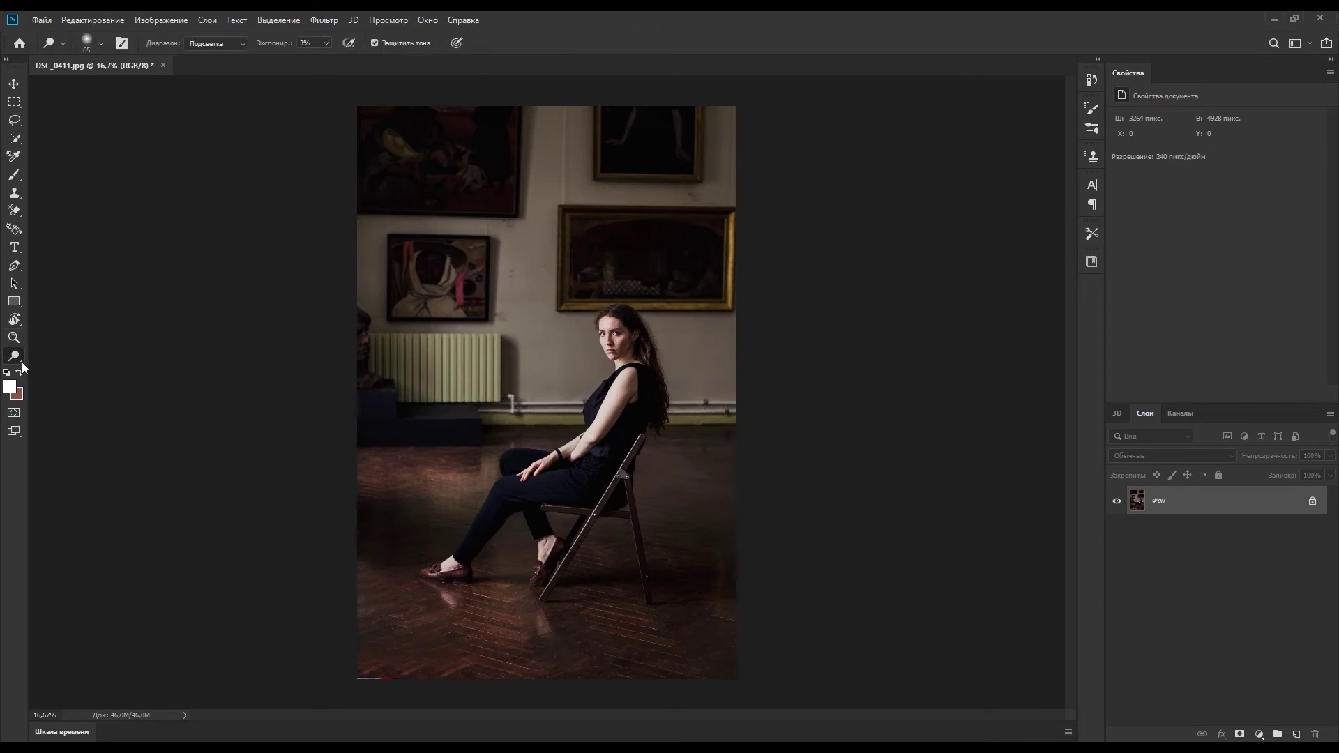
{"action": "left_click", "coordinate": [10, 386]}
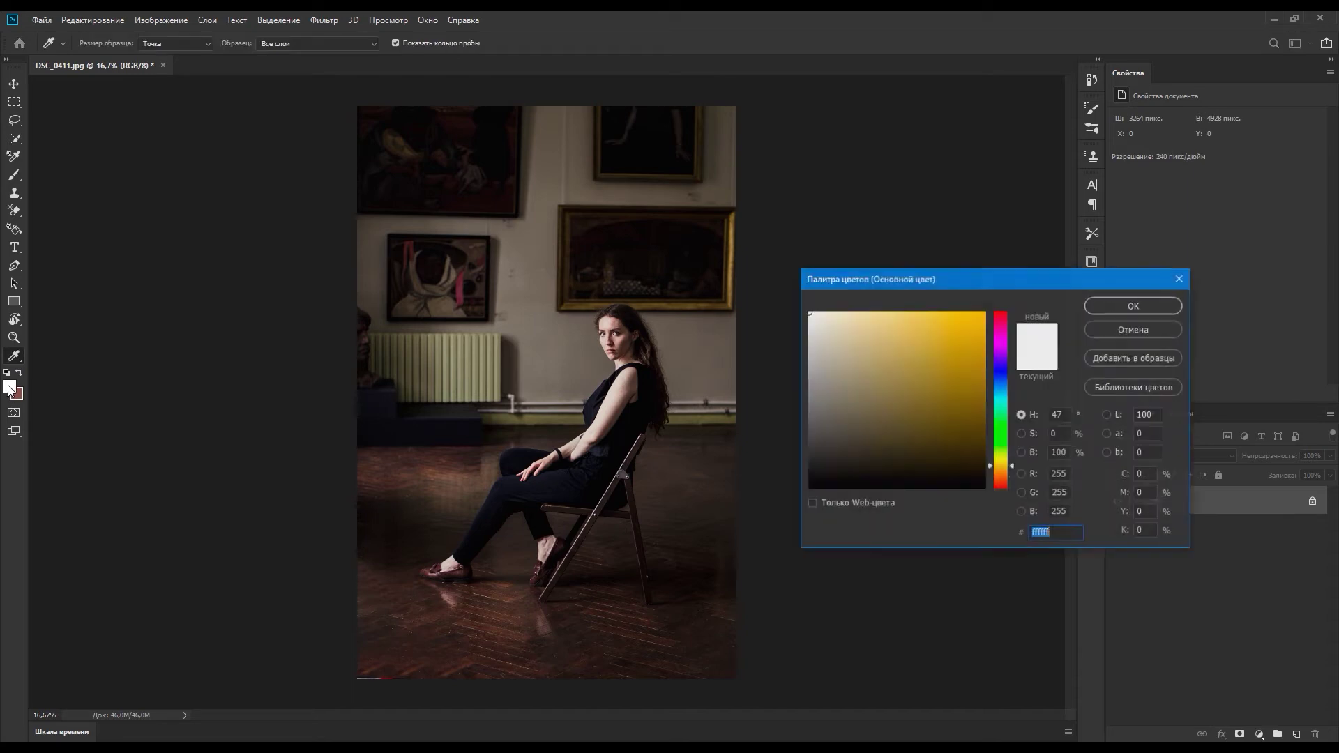
{"action": "left_click", "coordinate": [1123, 329]}
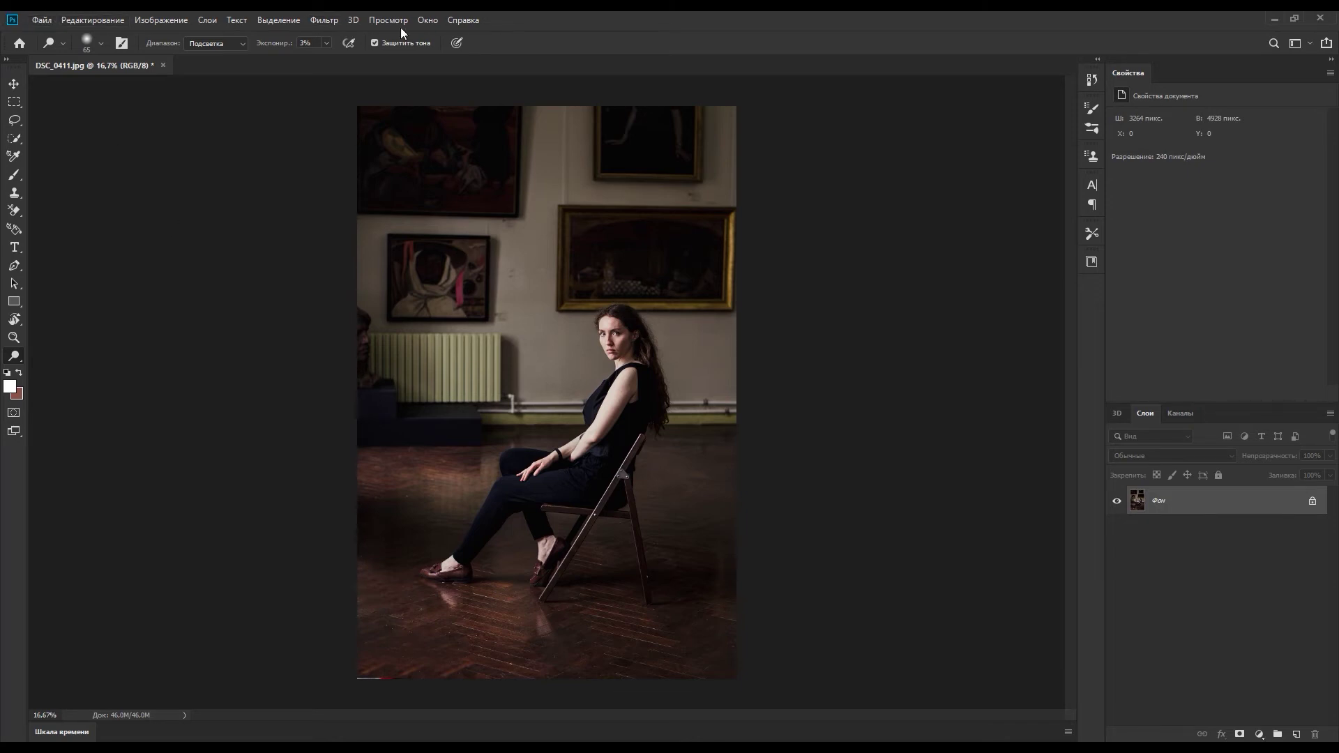
{"action": "left_click", "coordinate": [40, 21]}
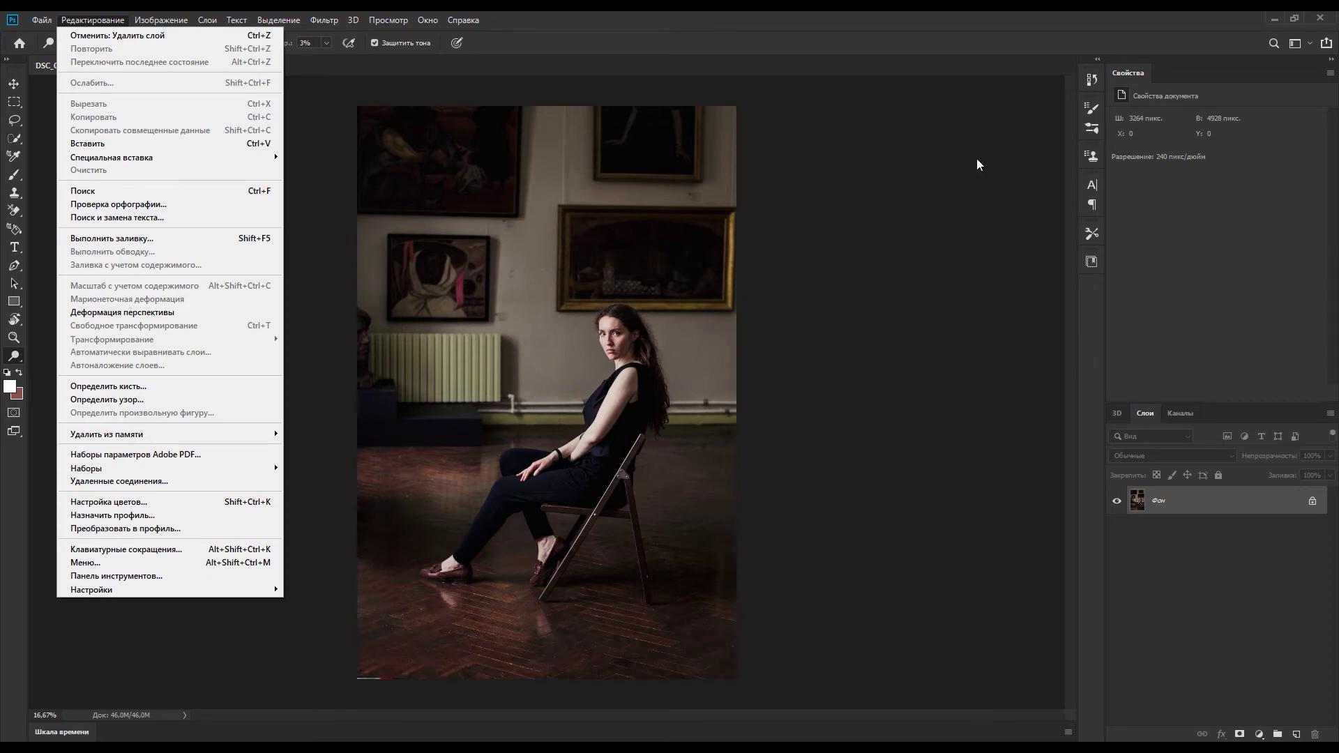
Duplicate the Фон layer and rotate the copy about -17.7°
{"action": "left_click_drag", "start_coordinate": [1227, 501], "coordinate": [1298, 737]}
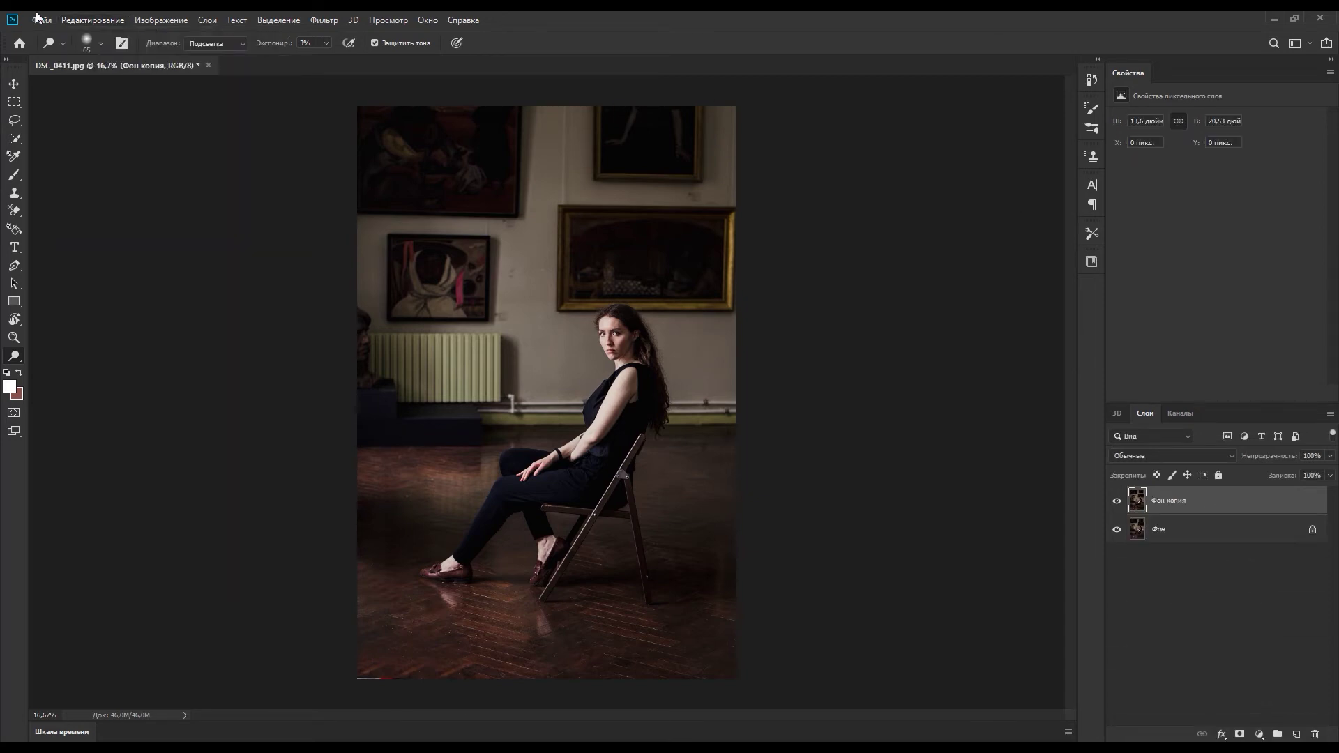
{"action": "left_click", "coordinate": [123, 21]}
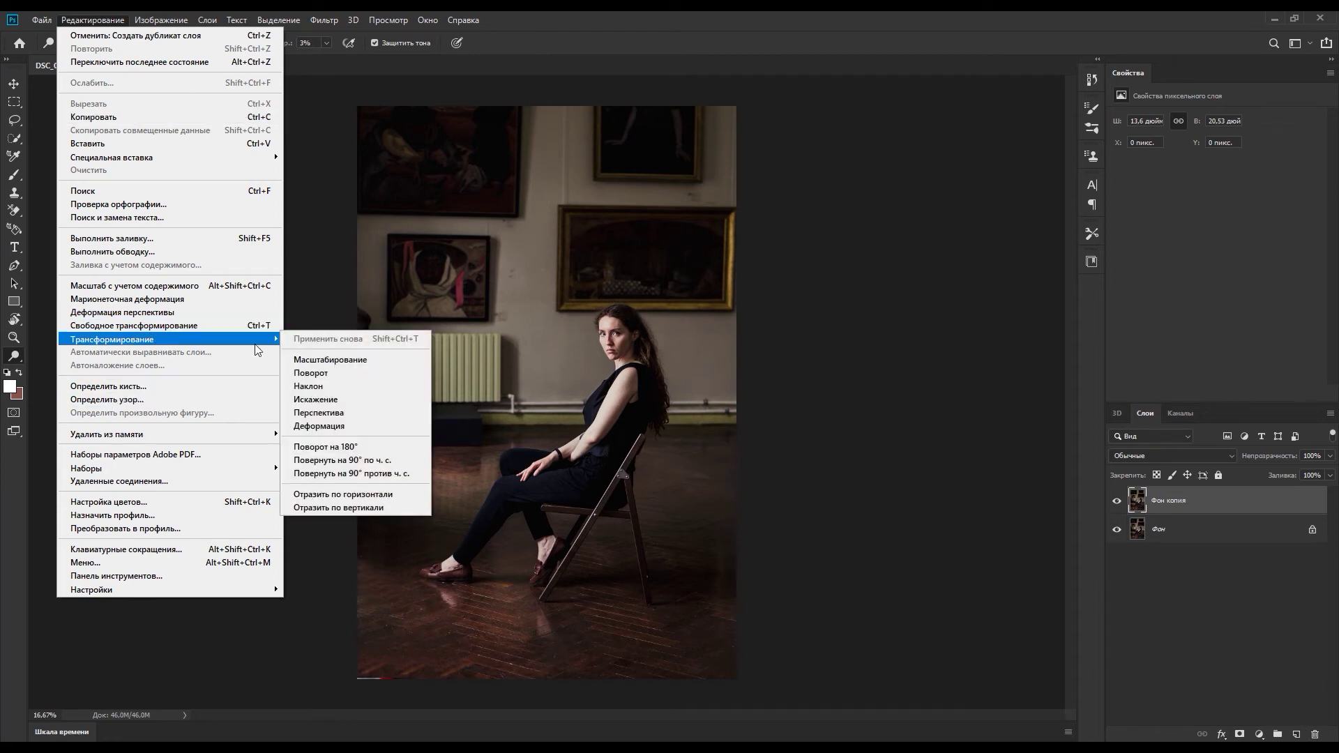
{"action": "mouse_move", "coordinate": [111, 339]}
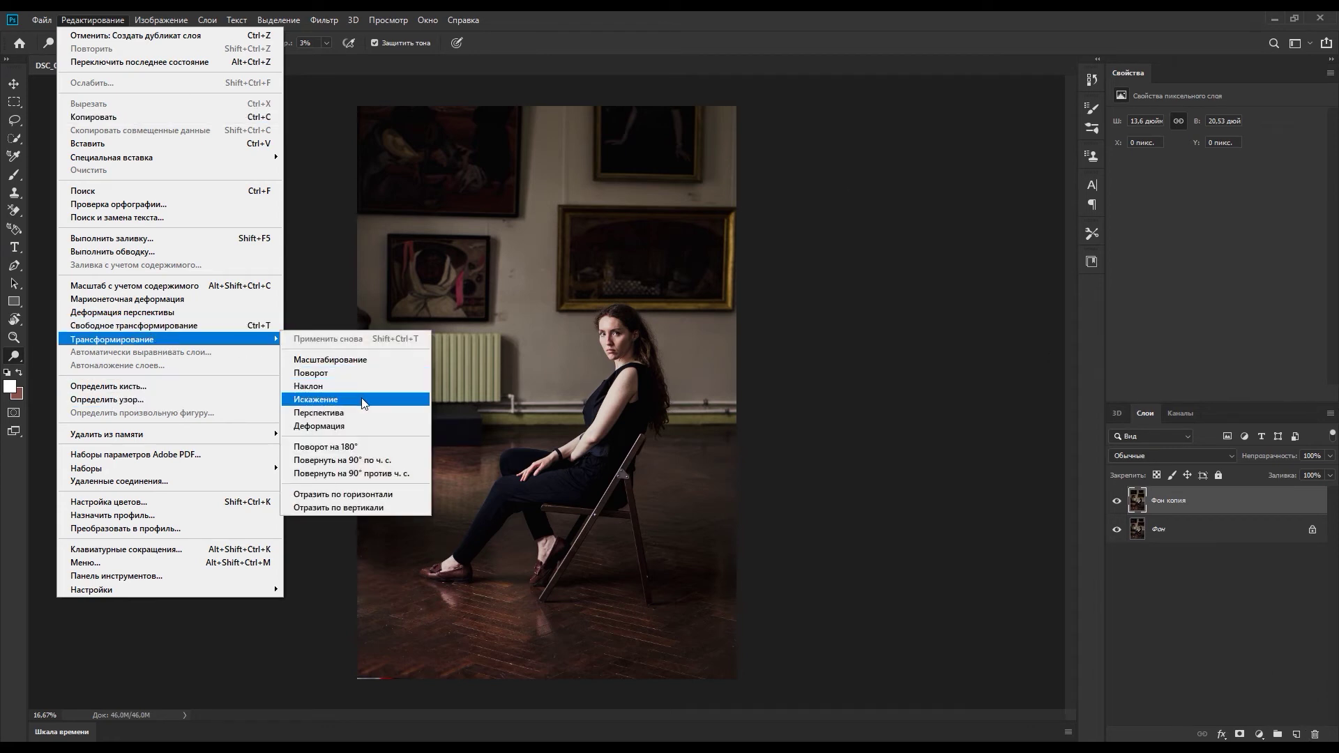
{"action": "left_click", "coordinate": [351, 380]}
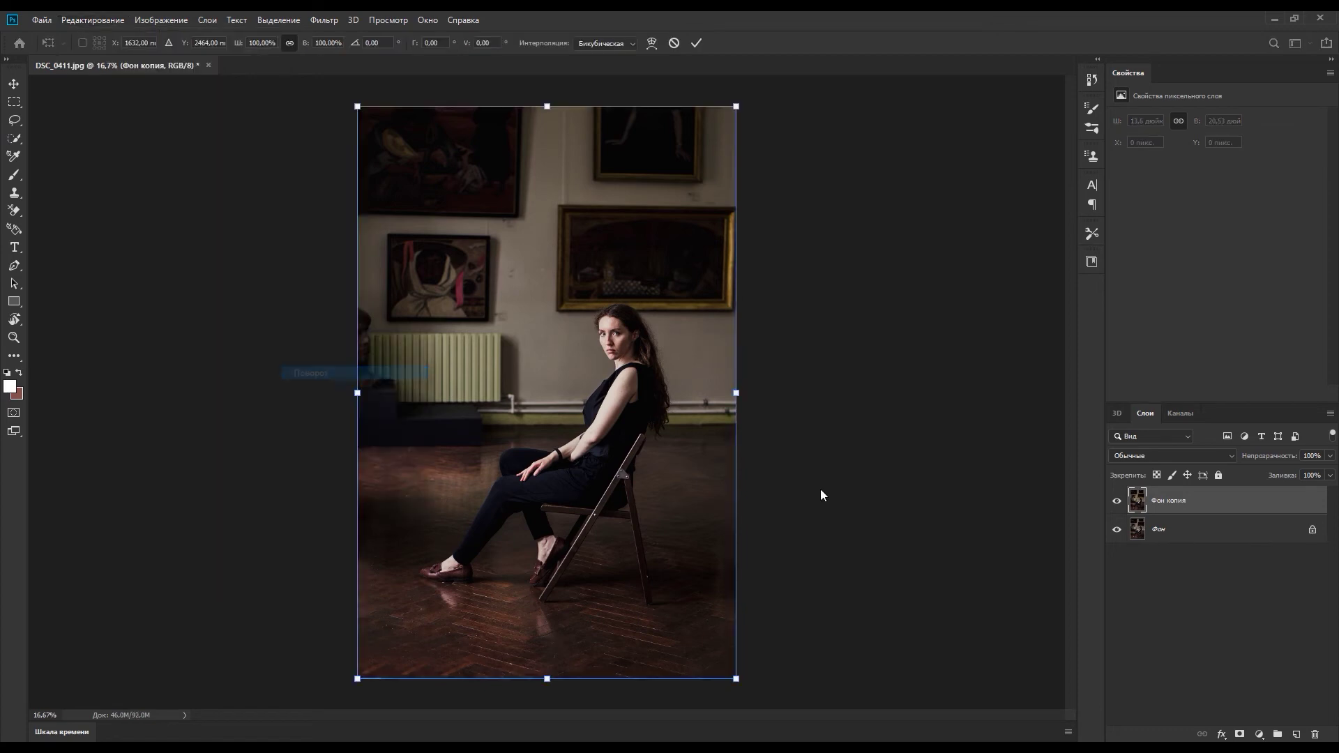
{"action": "left_click_drag", "start_coordinate": [777, 691], "coordinate": [796, 574]}
{"action": "left_click", "coordinate": [696, 43]}
Dodge-lighten the face, undo the rotation and dodge, then try Rotate View and Move tools
{"action": "key", "text": "o"}
{"action": "left_click_drag", "start_coordinate": [616, 327], "coordinate": [572, 335]}
{"action": "key", "text": "ctrl+z"}
{"action": "key", "text": "ctrl+z"}
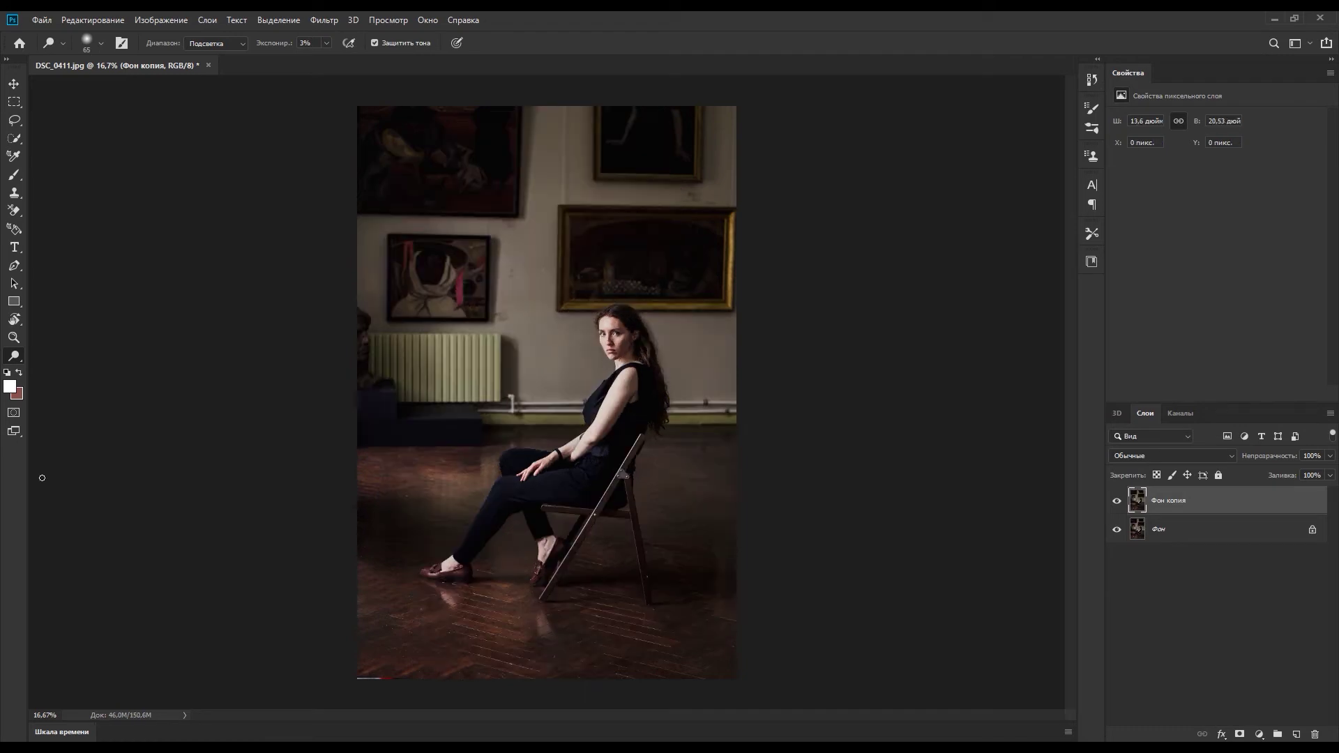
{"action": "left_click", "coordinate": [14, 319]}
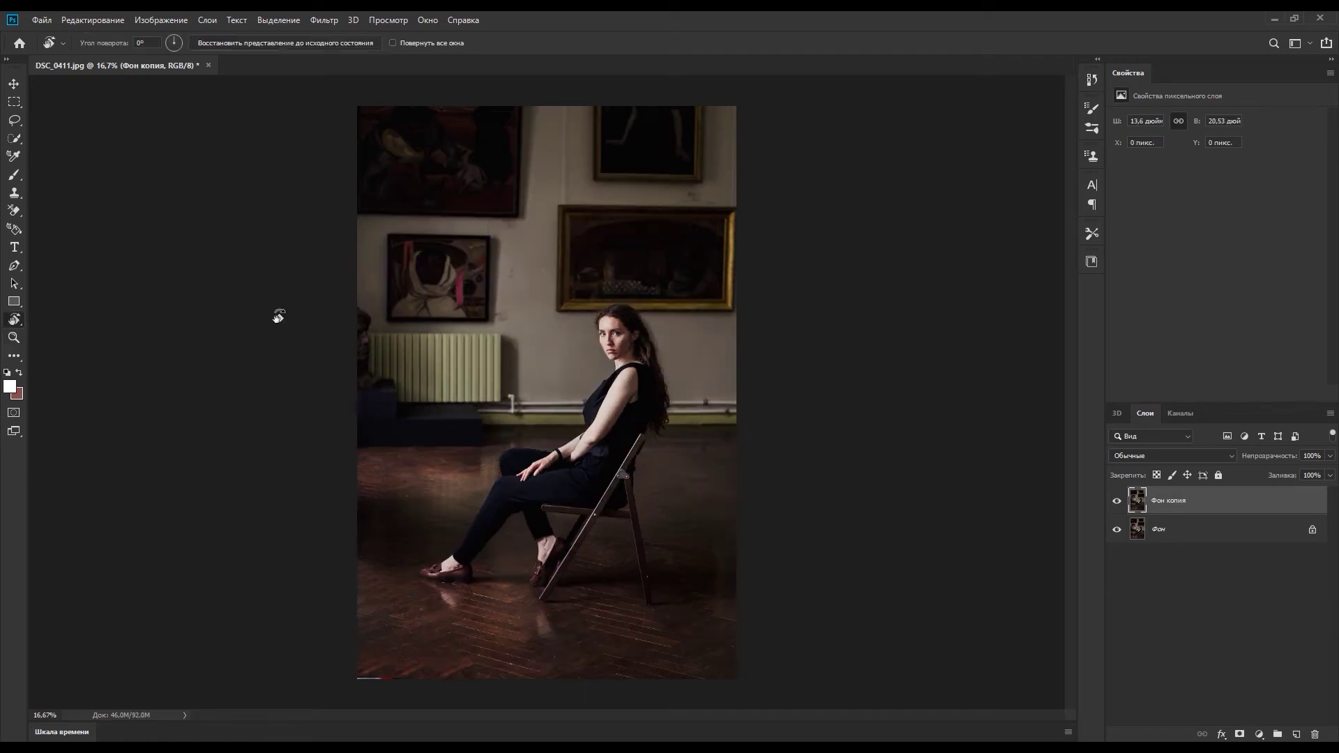
{"action": "left_click", "coordinate": [14, 84]}
{"action": "left_click", "coordinate": [74, 21]}
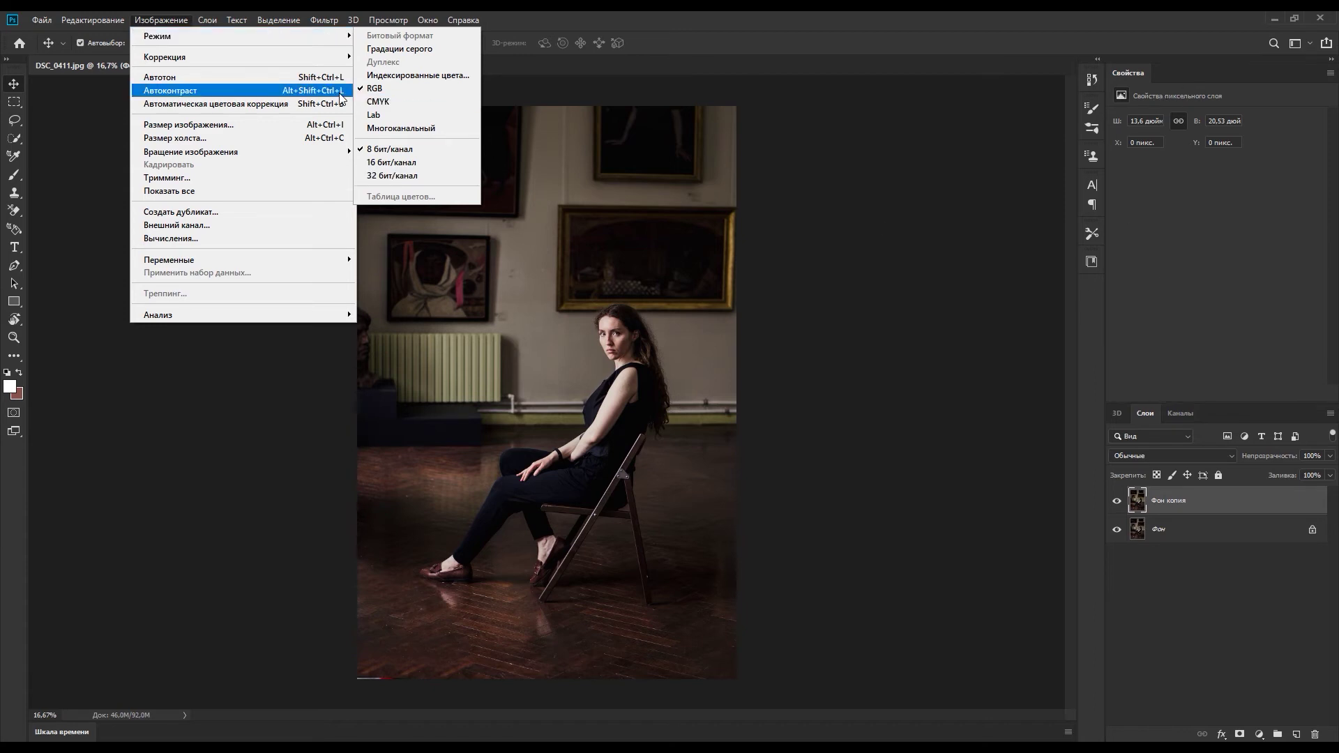
{"action": "mouse_move", "coordinate": [240, 56]}
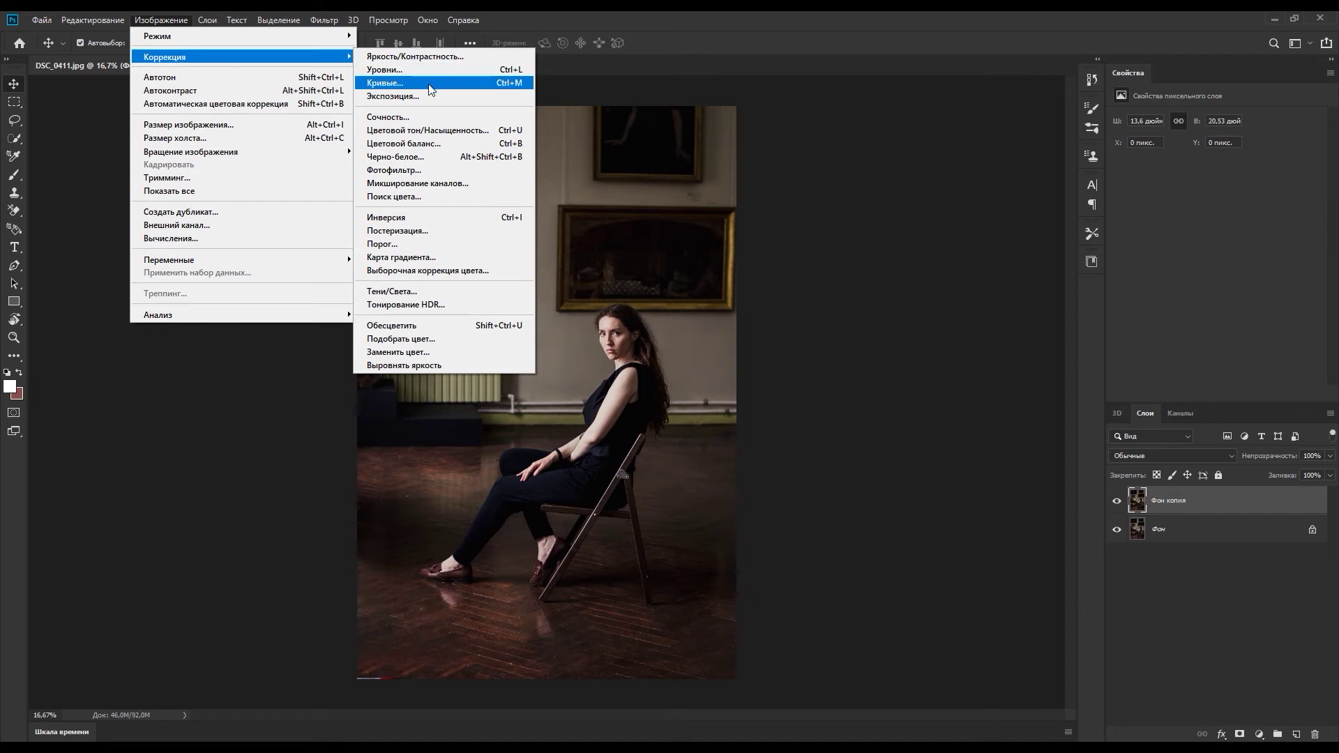
Bring up the Image Size dialog and zoom its preview out
{"action": "left_click", "coordinate": [1260, 735]}
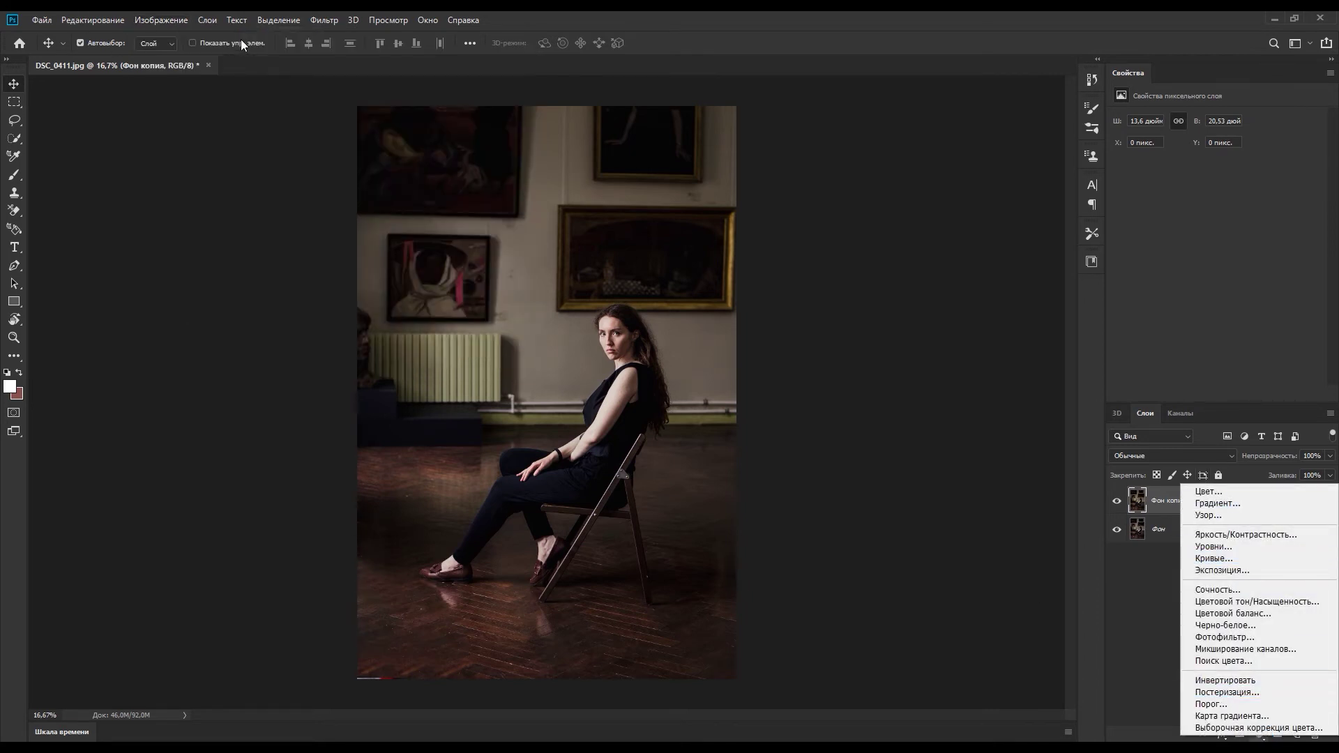
{"action": "left_click", "coordinate": [177, 22]}
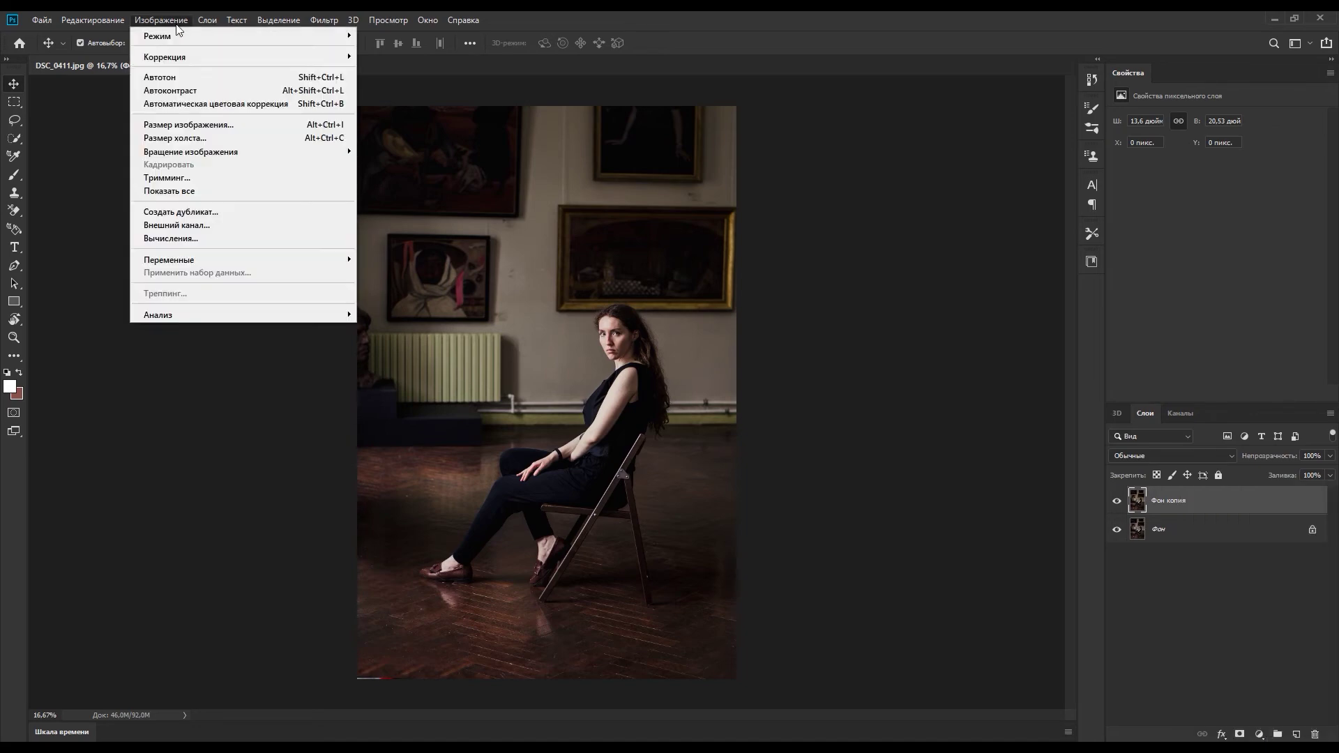
{"action": "left_click", "coordinate": [99, 21]}
{"action": "left_click", "coordinate": [161, 21]}
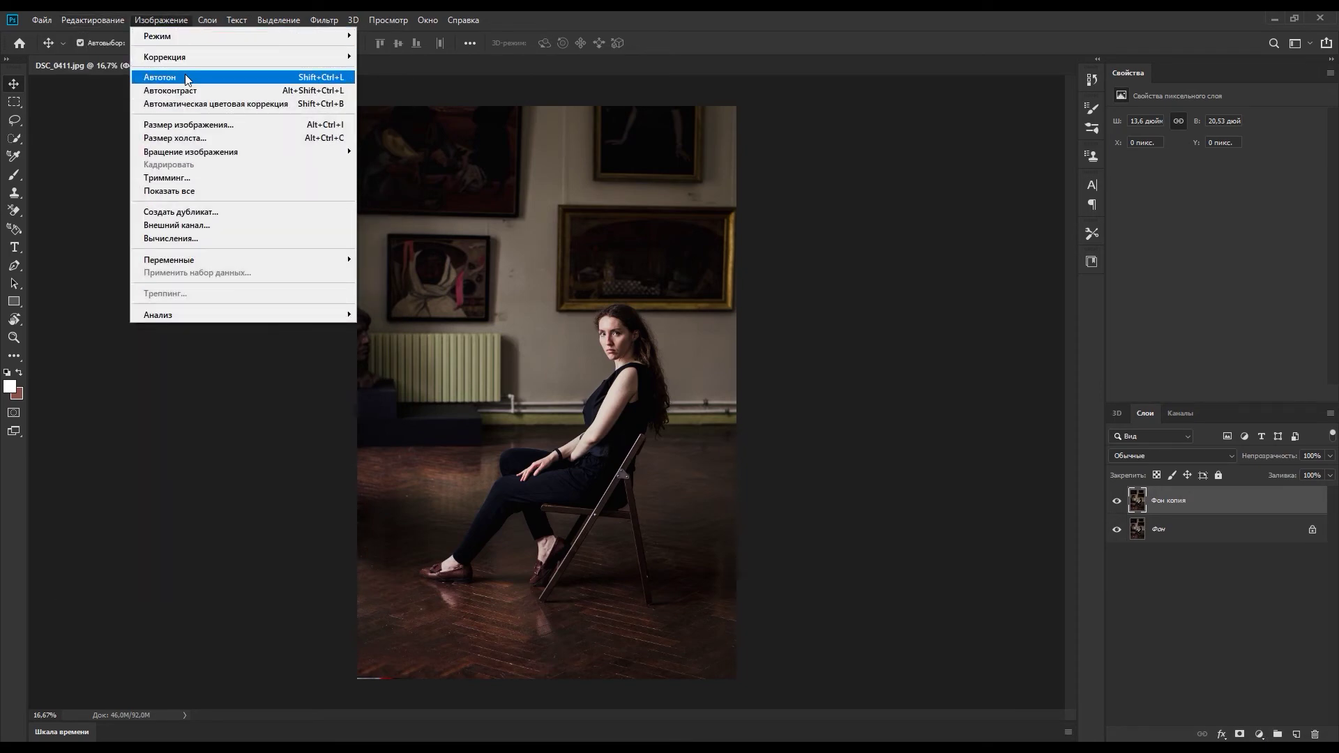
{"action": "left_click", "coordinate": [219, 125]}
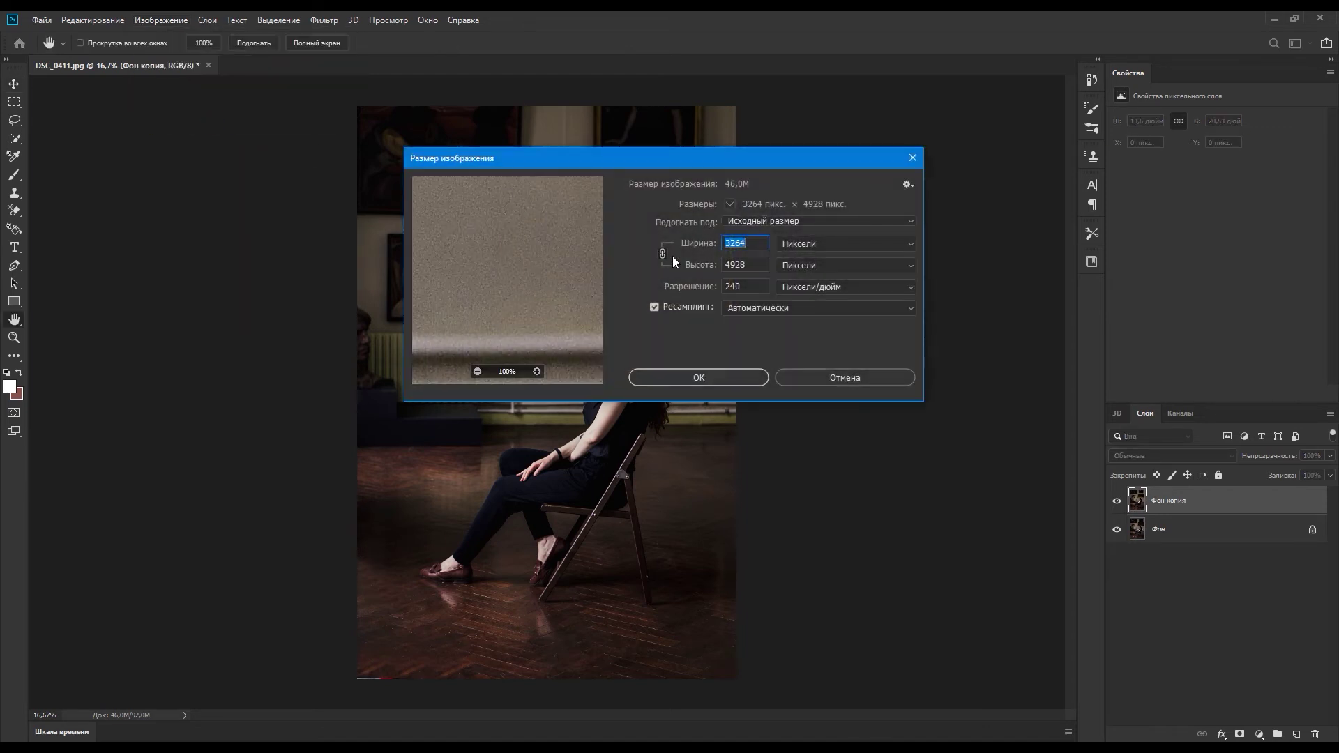
{"action": "left_click", "coordinate": [477, 372]}
{"action": "left_click", "coordinate": [478, 372]}
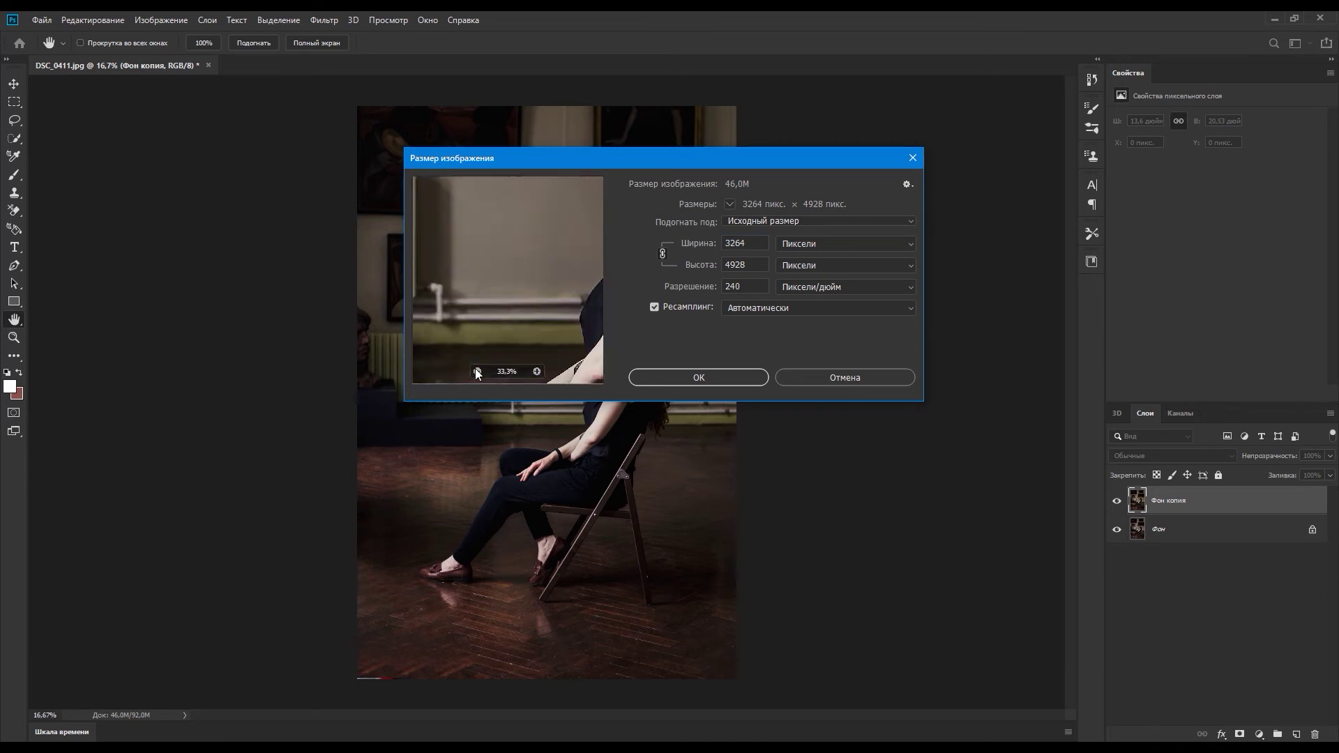
{"action": "left_click", "coordinate": [478, 372]}
Try widths of 2000 and 15000 px with proportions unlinked, undoing the changes
{"action": "double_click", "coordinate": [736, 244]}
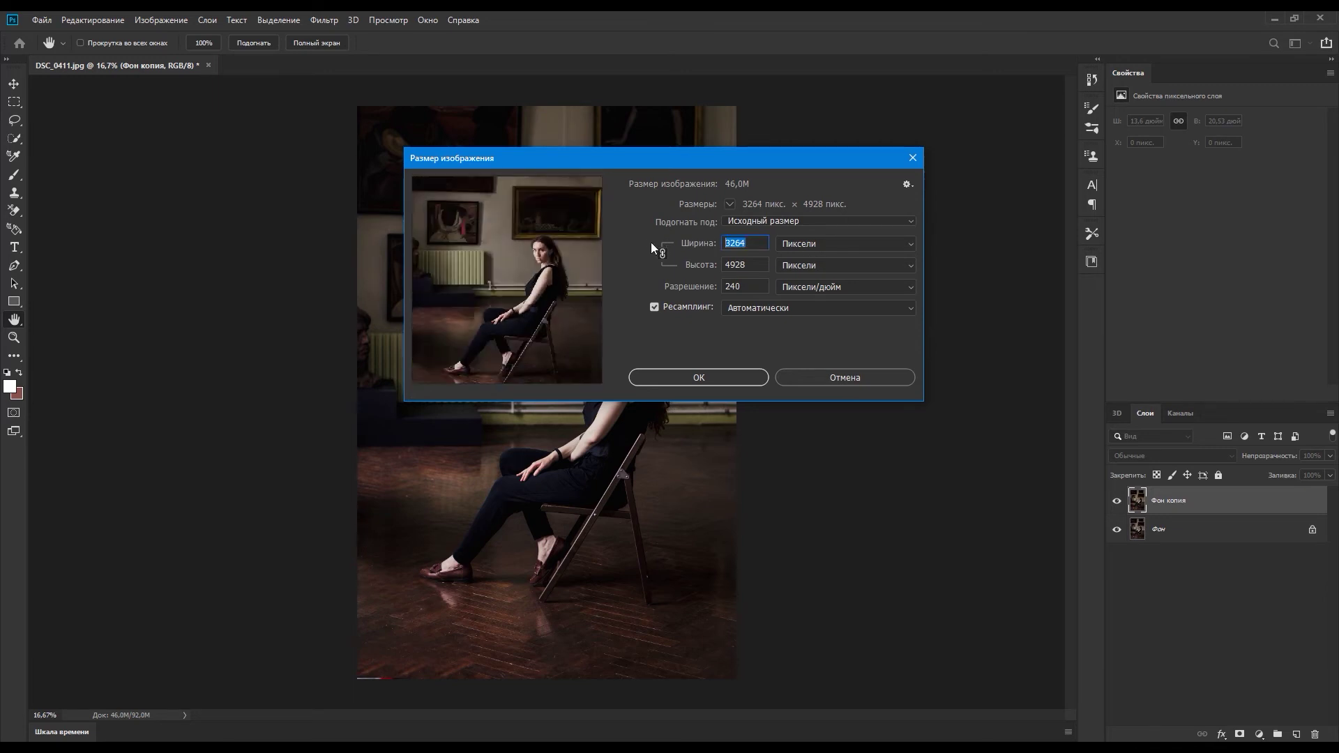
{"action": "type", "text": "2000"}
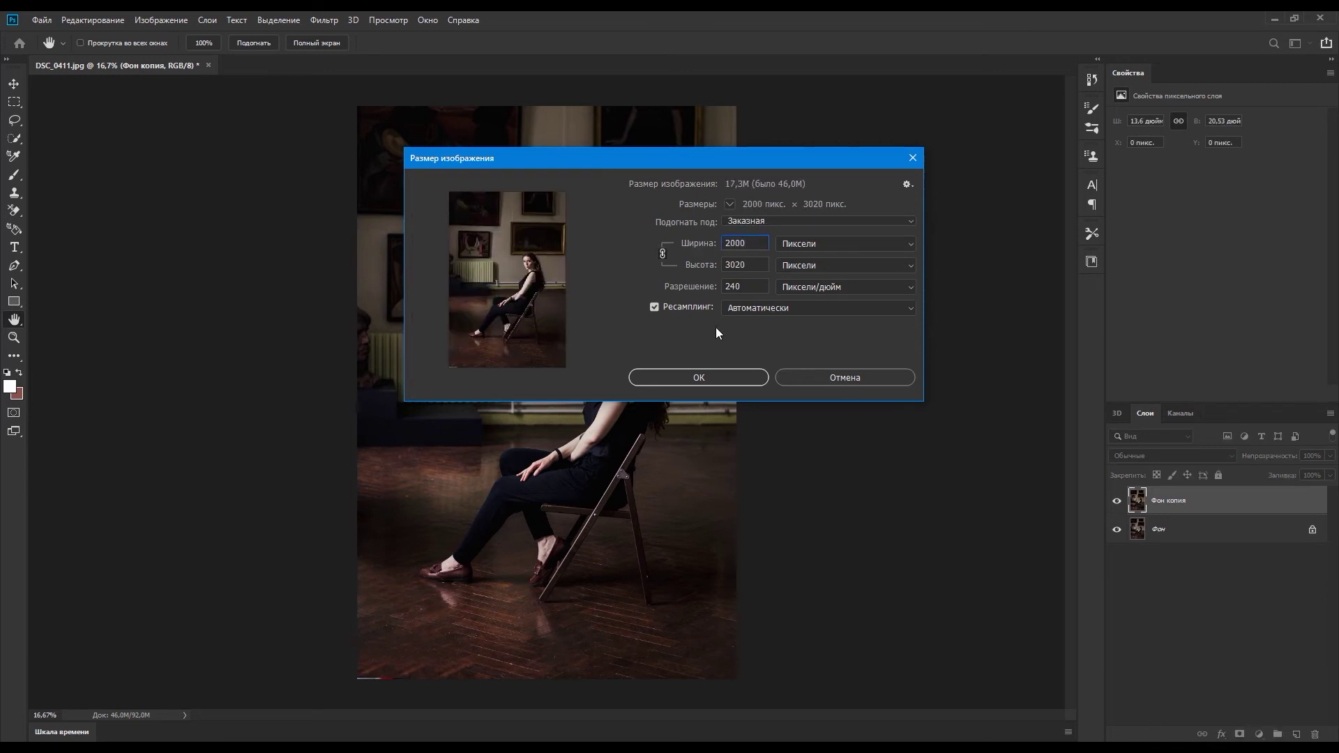
{"action": "left_click", "coordinate": [664, 257]}
{"action": "left_click", "coordinate": [663, 254]}
{"action": "key", "text": "ctrl+z"}
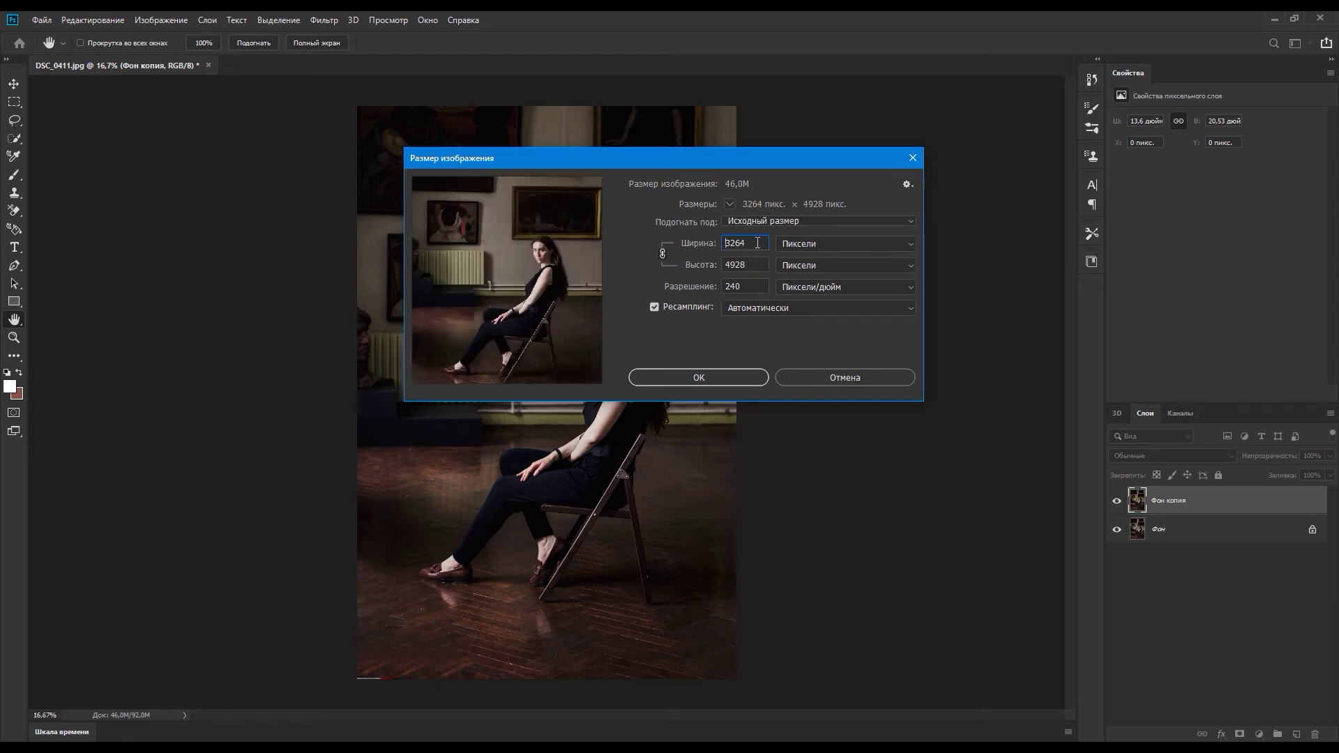
{"action": "left_click", "coordinate": [663, 254]}
{"action": "type", "text": "15000"}
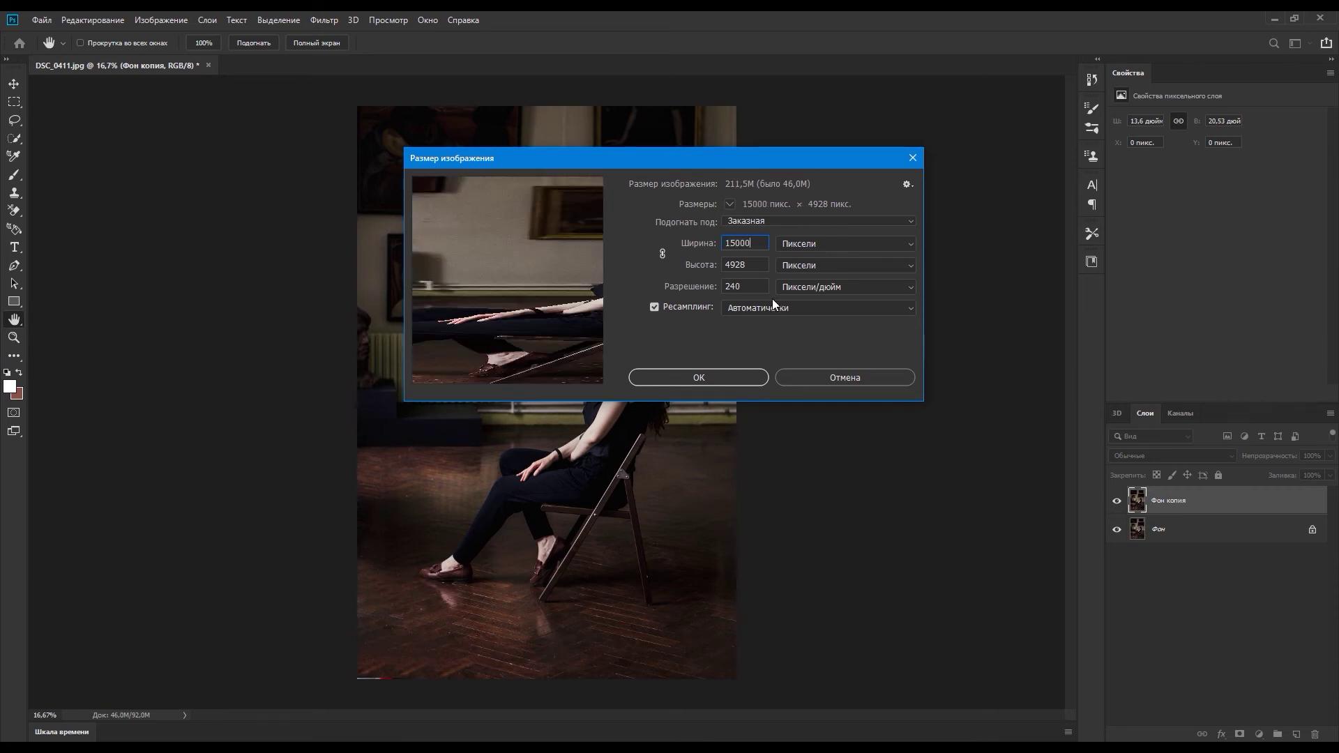
{"action": "key", "text": "BackSpace"}
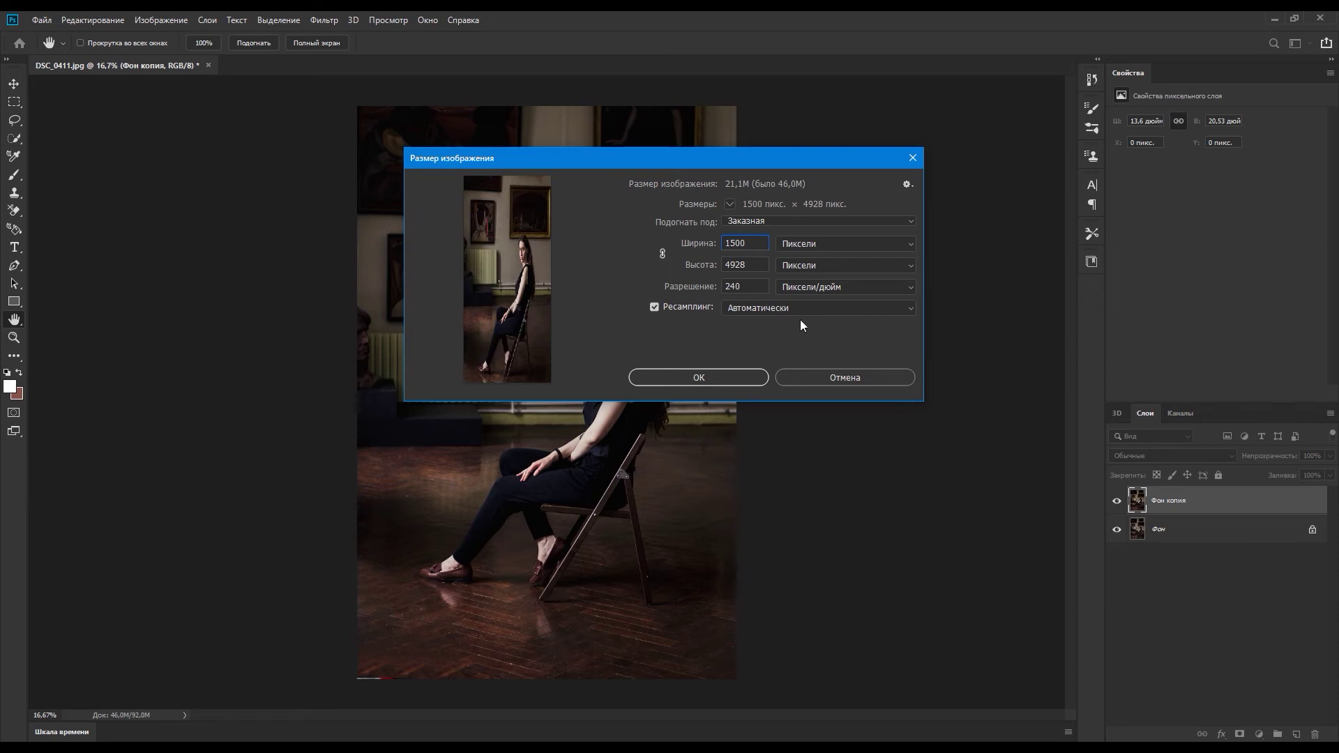
Relink proportions and resize the portrait to 1500 px wide (1500 × 2265)
{"action": "left_click", "coordinate": [663, 254]}
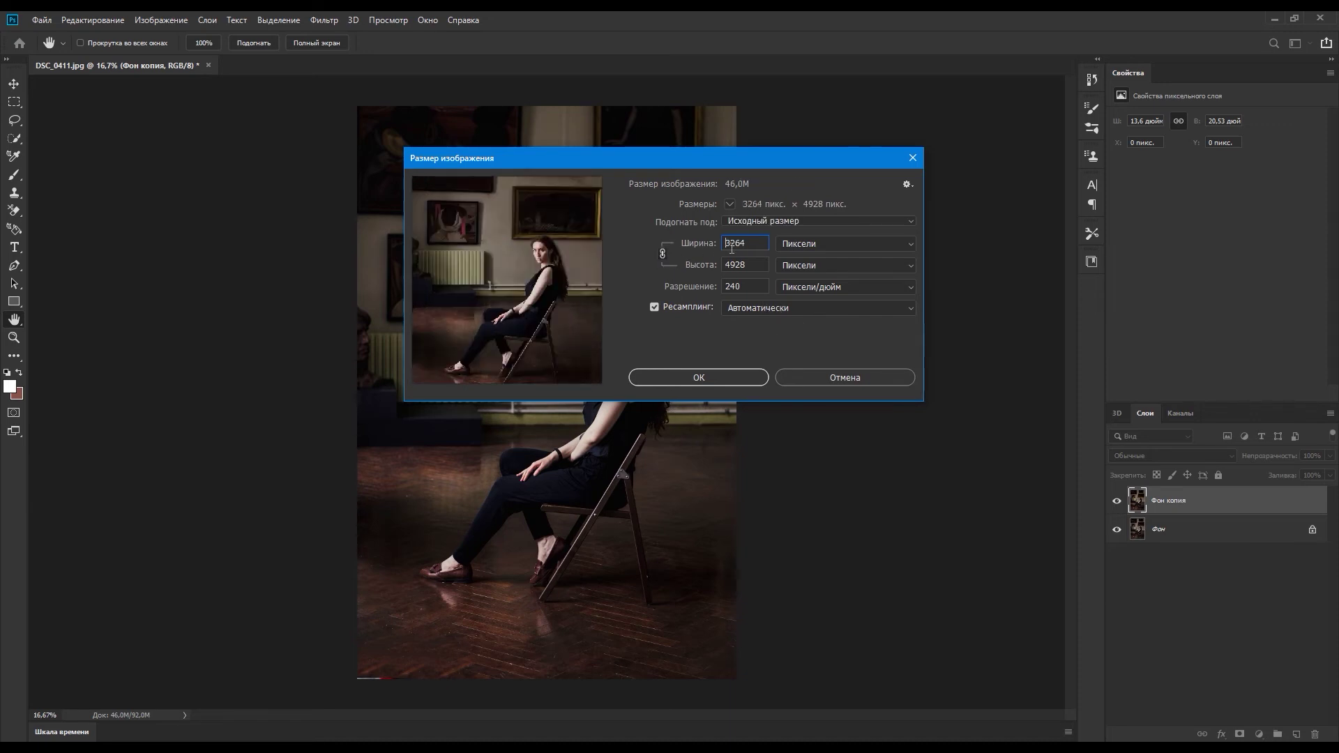
{"action": "double_click", "coordinate": [758, 242]}
{"action": "type", "text": "1500"}
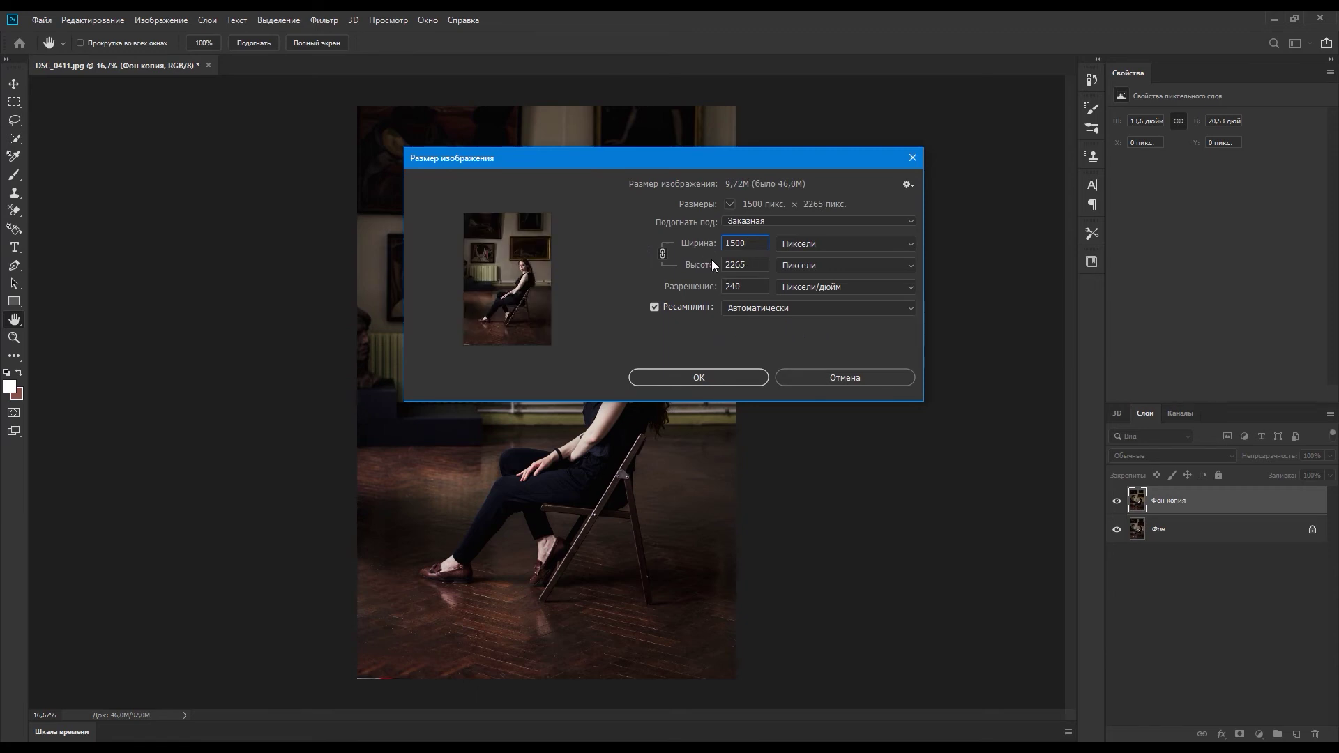
{"action": "left_click", "coordinate": [766, 378]}
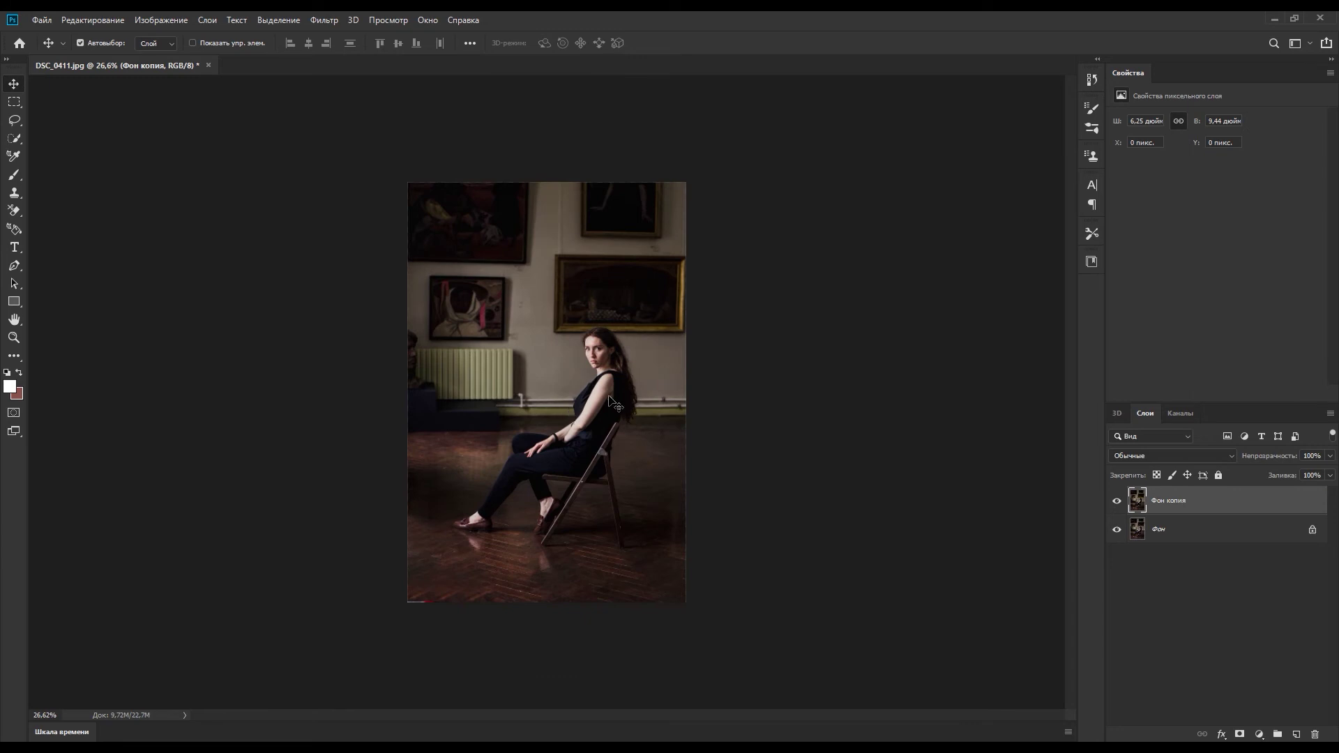
{"action": "left_click", "coordinate": [157, 20]}
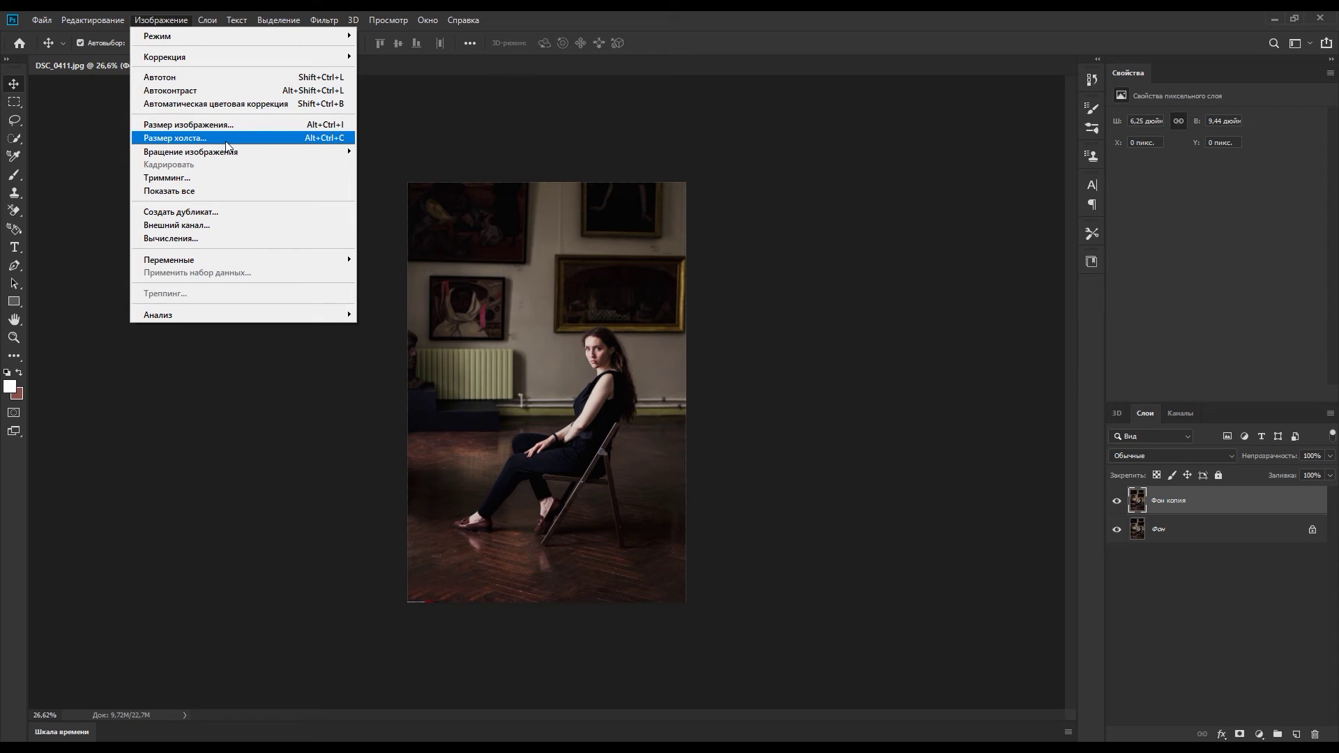
Widen the canvas to 2000 px, filling the added left strip with the white foreground colour
{"action": "left_click", "coordinate": [226, 143]}
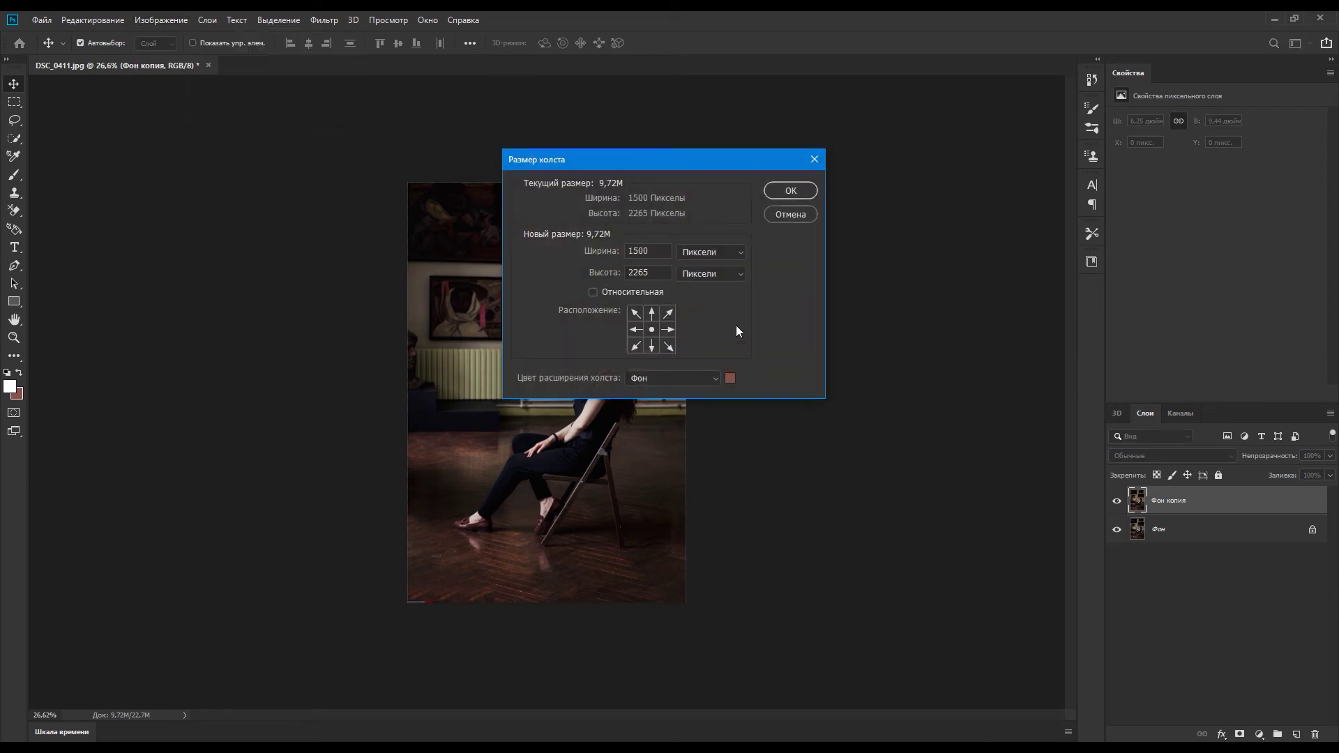
{"action": "left_click_drag", "start_coordinate": [684, 165], "coordinate": [757, 164]}
{"action": "left_click", "coordinate": [803, 378]}
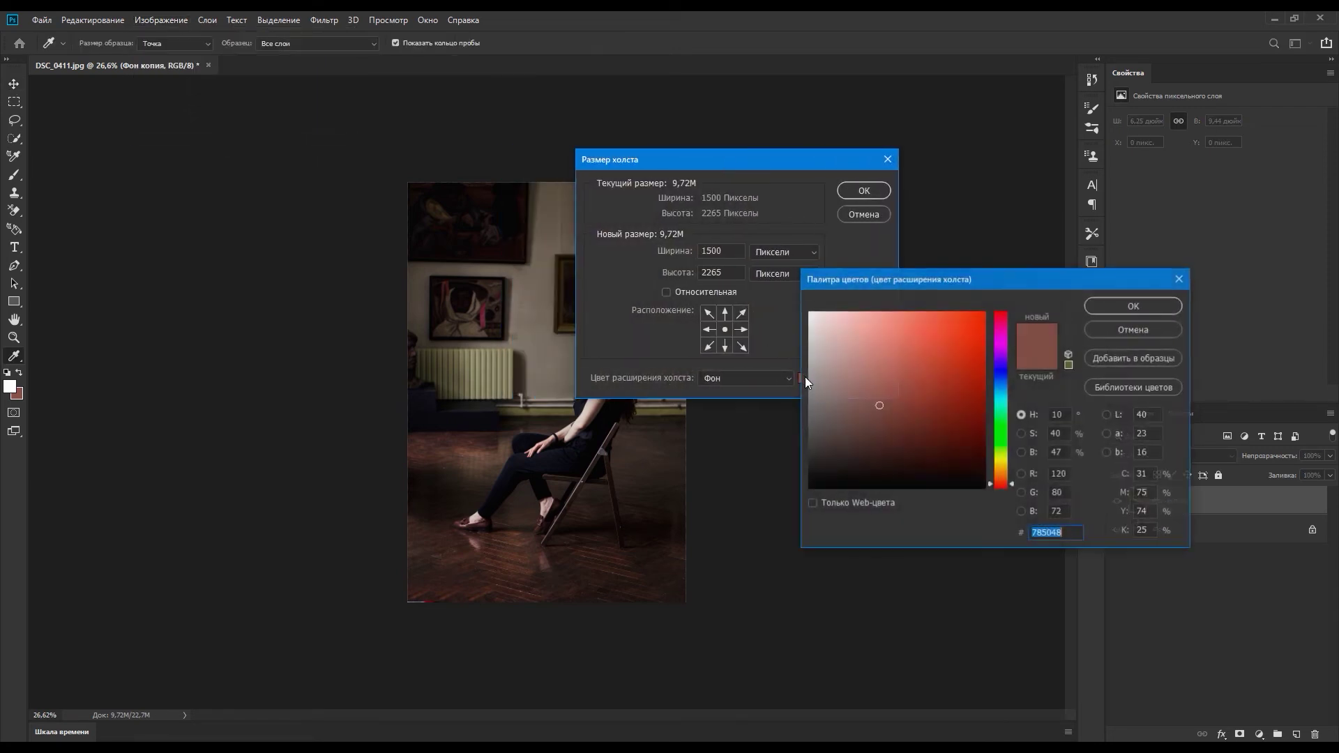
{"action": "left_click", "coordinate": [1165, 307]}
{"action": "left_click", "coordinate": [751, 381]}
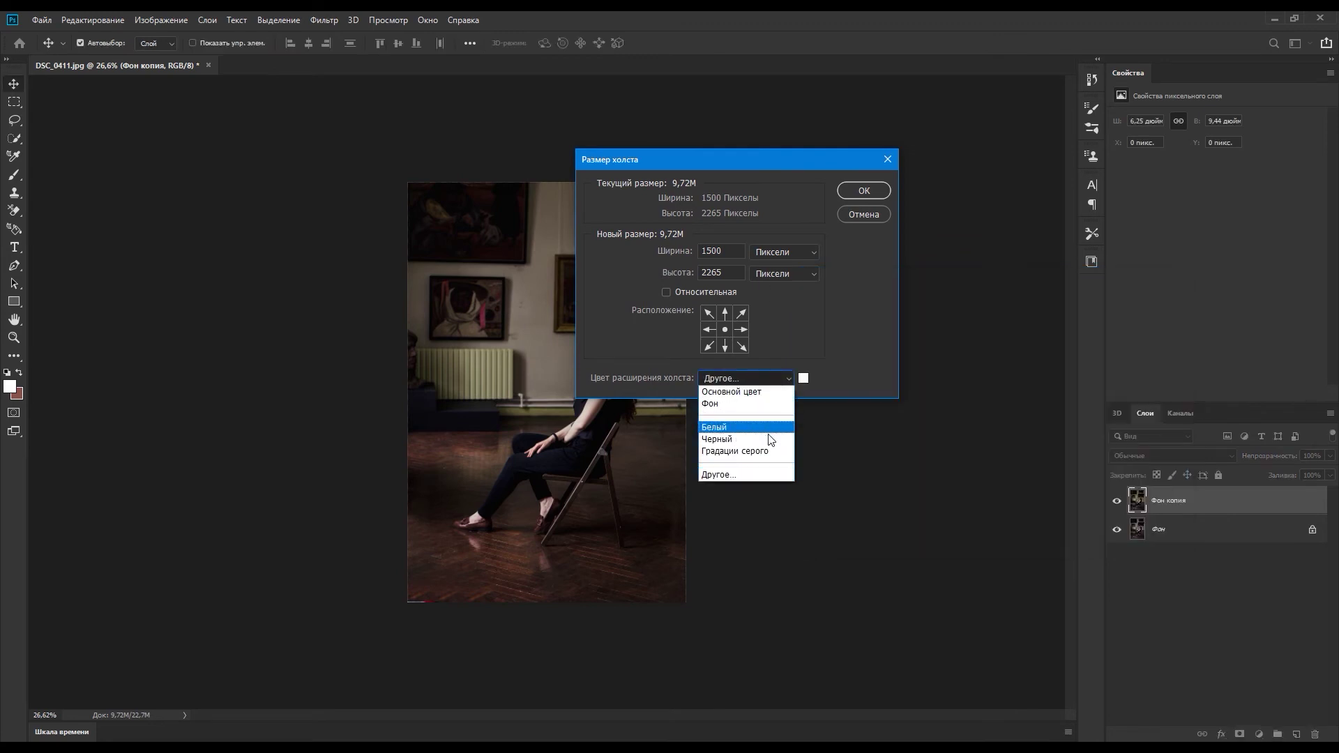
{"action": "left_click", "coordinate": [760, 391]}
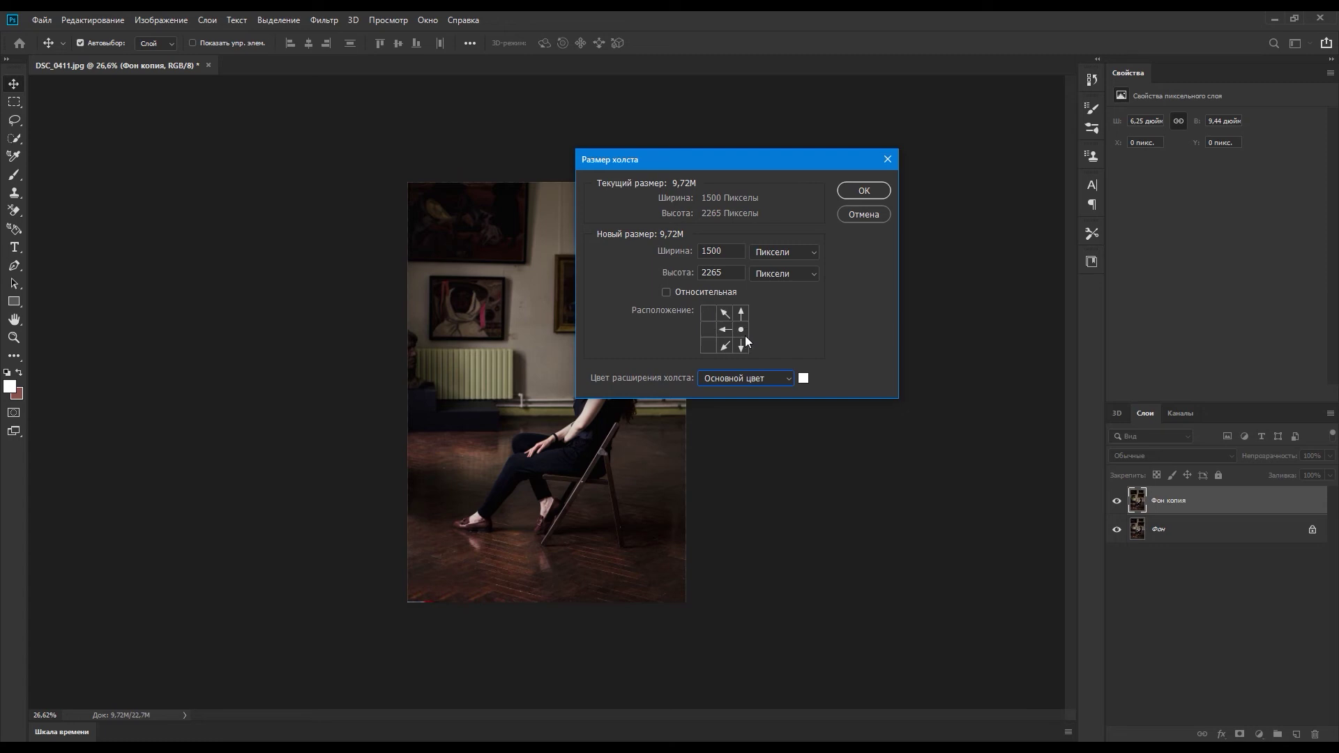
{"action": "double_click", "coordinate": [730, 251]}
{"action": "type", "text": "2000"}
{"action": "left_click", "coordinate": [861, 191]}
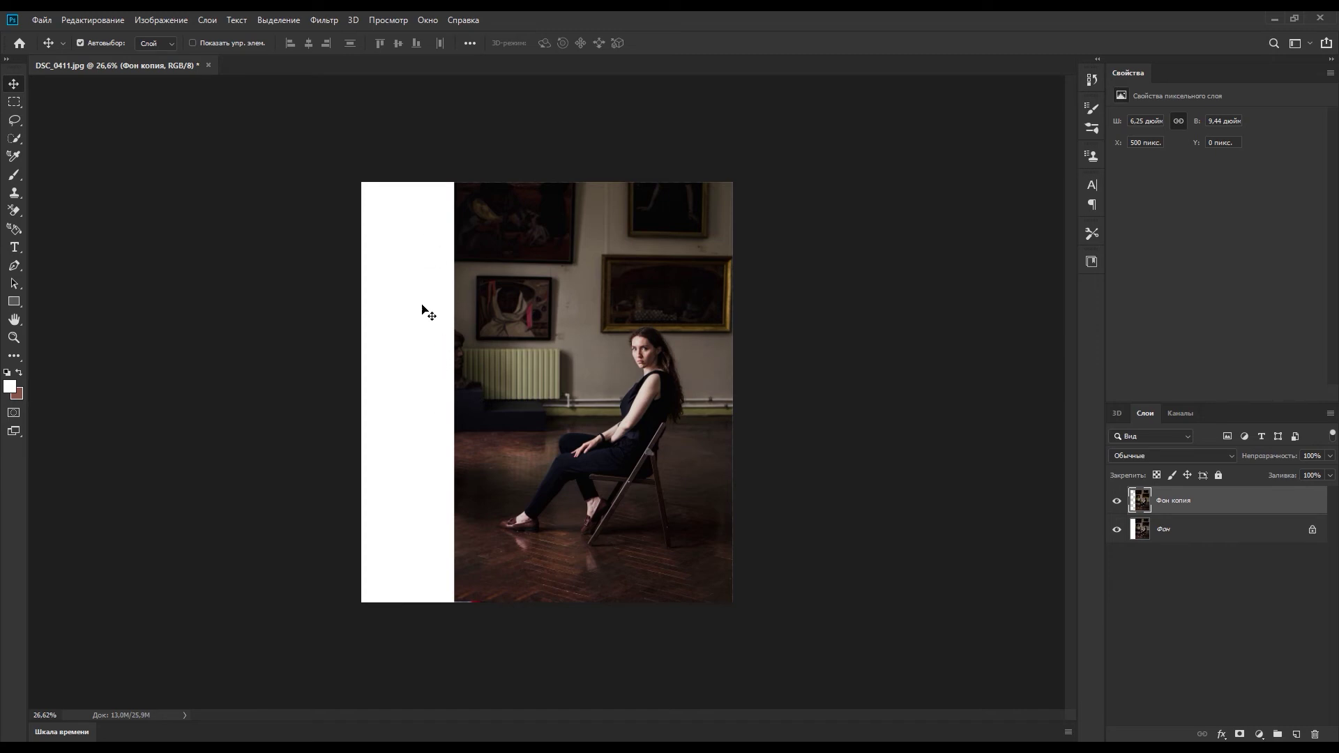
{"action": "left_click", "coordinate": [42, 20]}
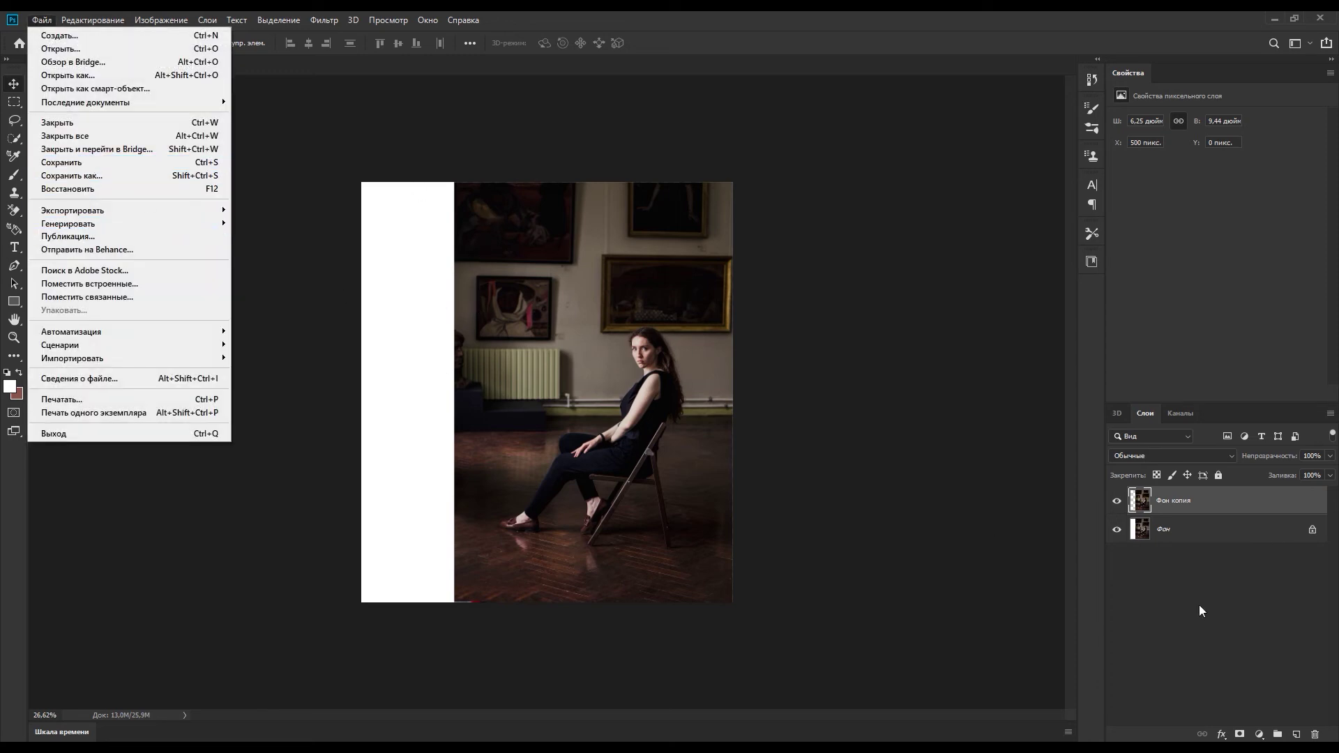
Marquee-select the photo, scale it left over the white strip, commit and deselect
{"action": "left_click", "coordinate": [1202, 499]}
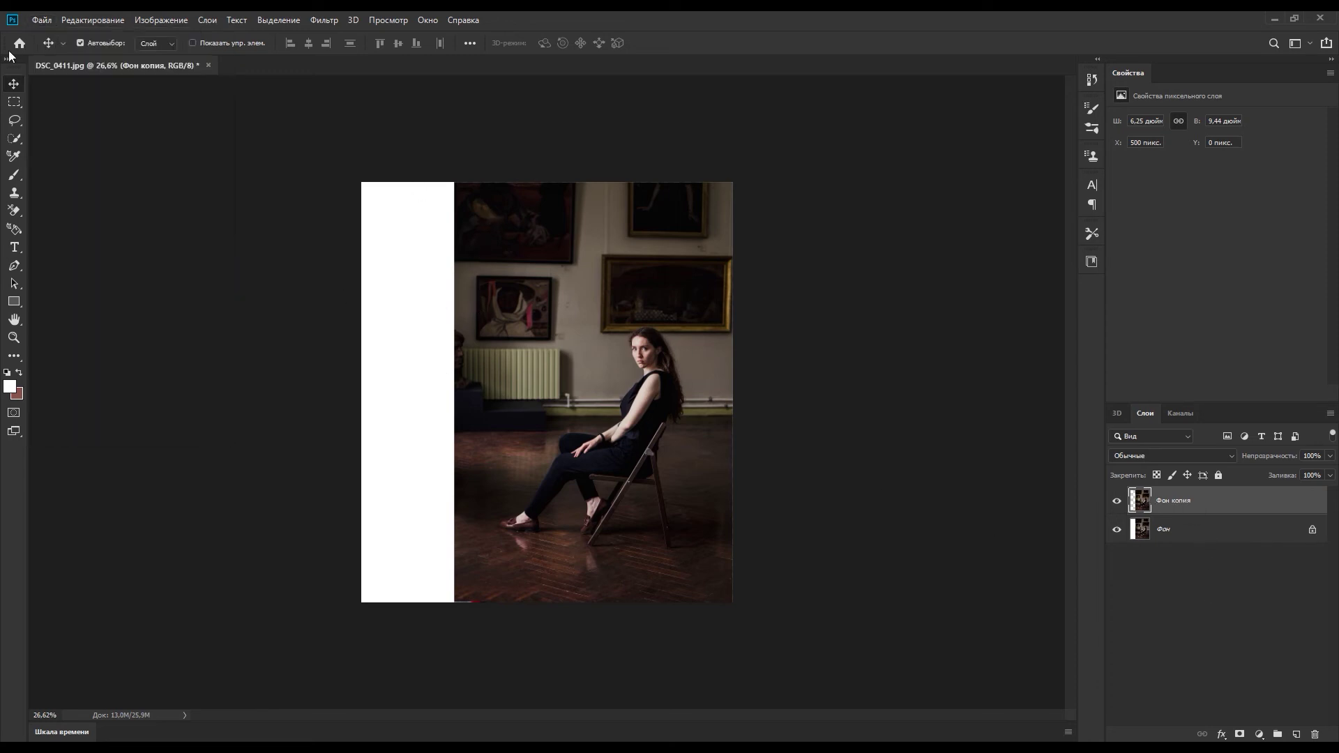
{"action": "left_click", "coordinate": [14, 102]}
{"action": "left_click_drag", "start_coordinate": [459, 179], "coordinate": [702, 599]}
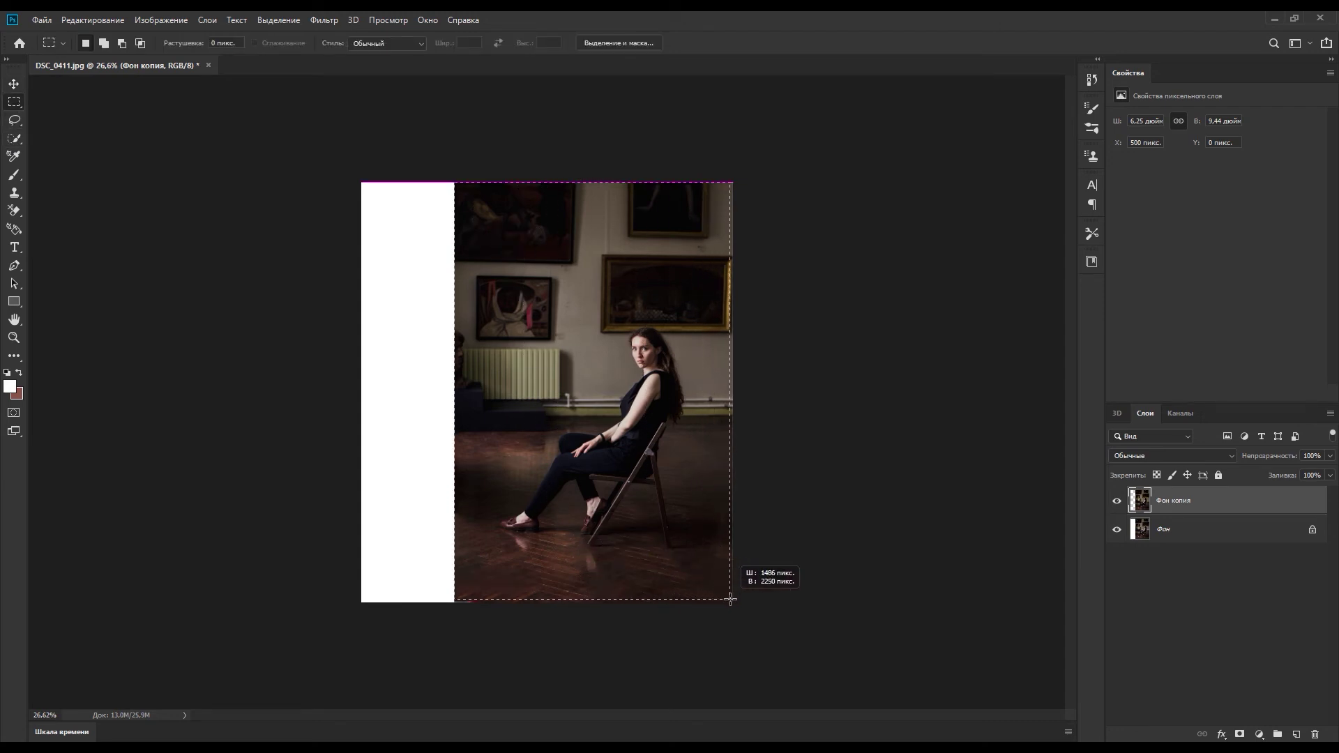
{"action": "left_click_drag", "start_coordinate": [702, 598], "coordinate": [732, 603]}
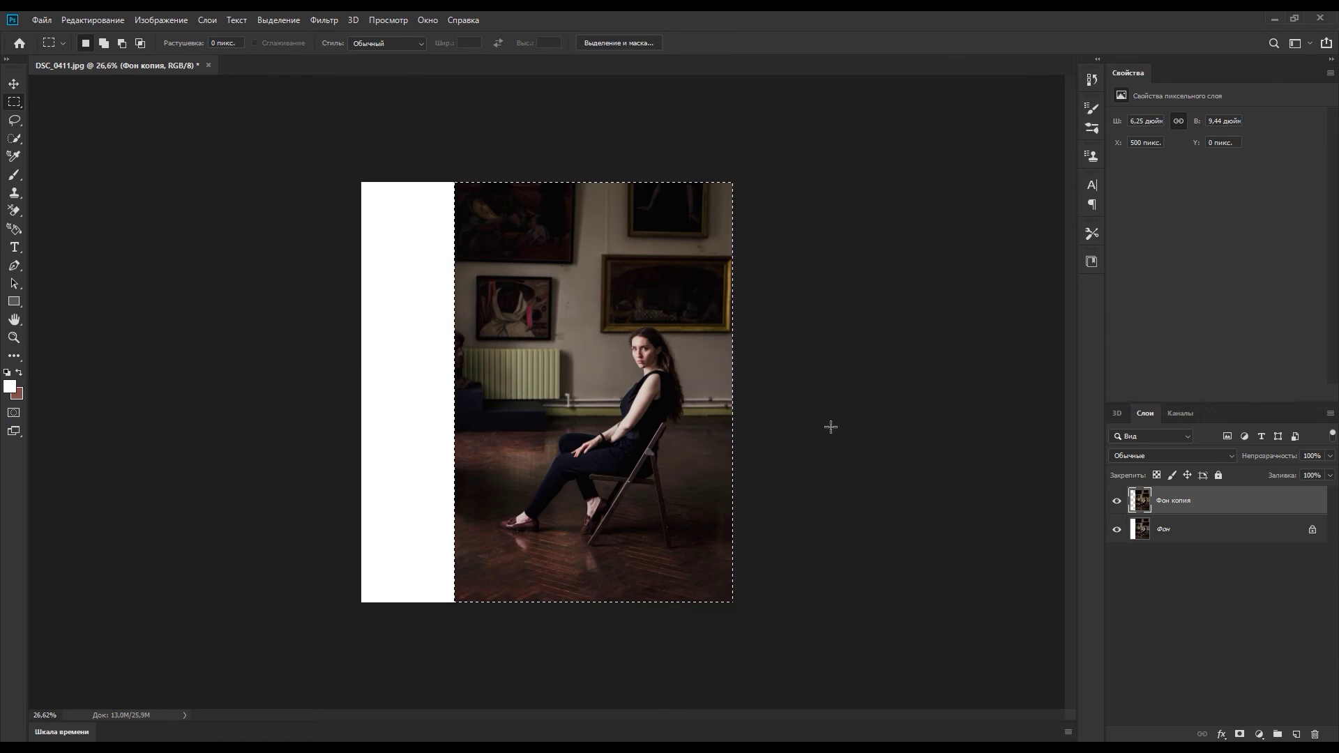
{"action": "left_click", "coordinate": [96, 21]}
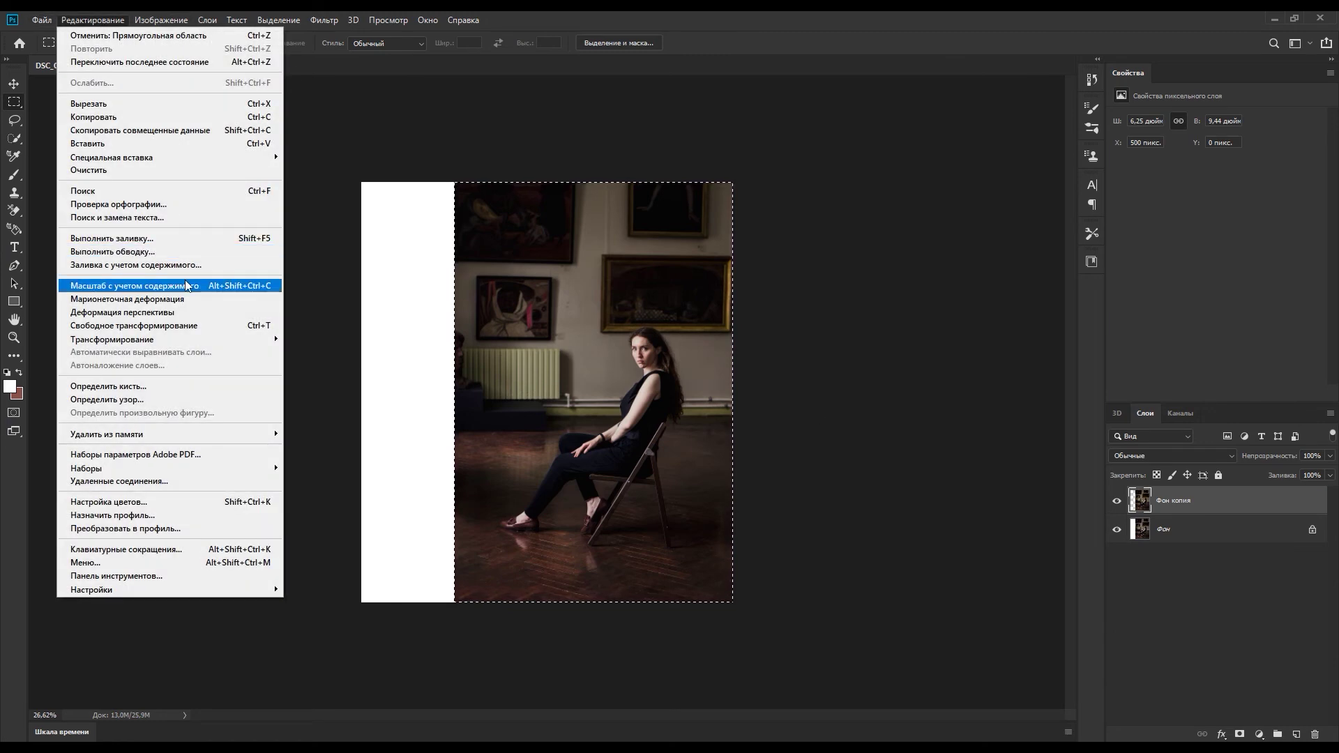
{"action": "mouse_move", "coordinate": [111, 340]}
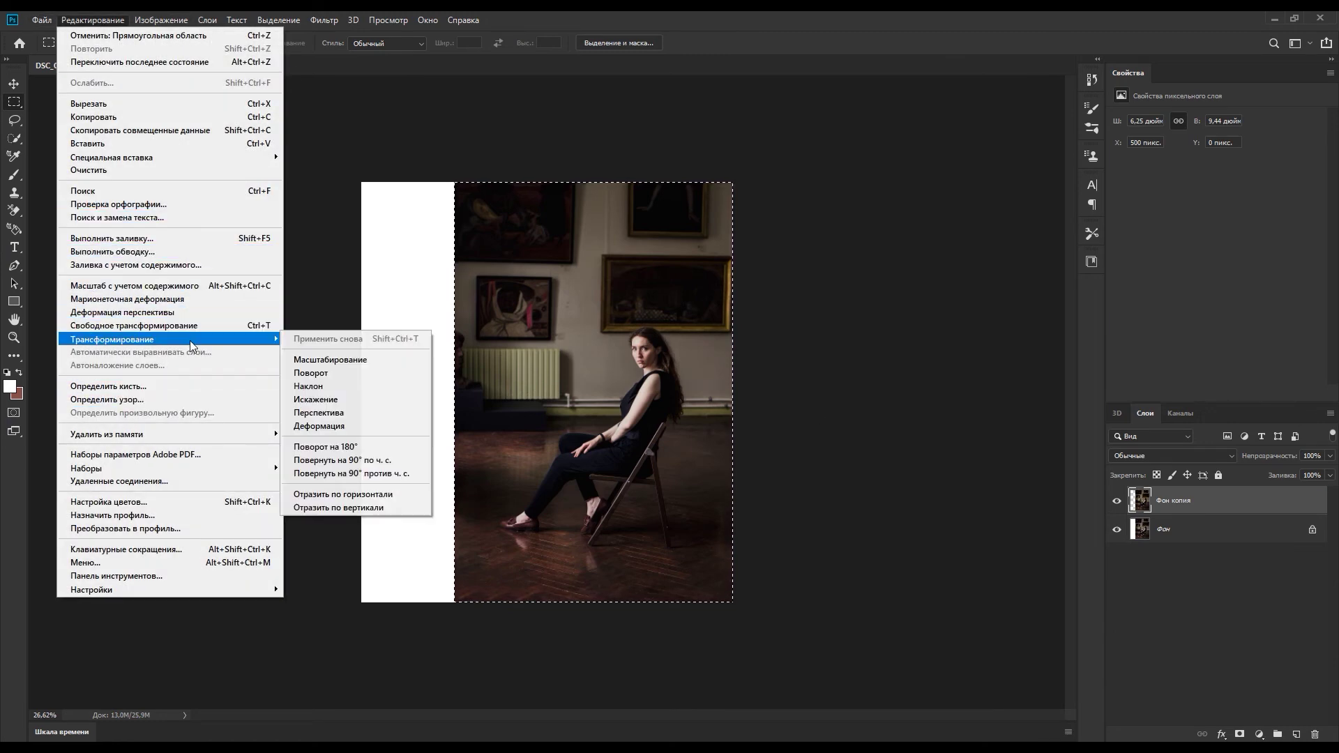
{"action": "left_click", "coordinate": [360, 360]}
{"action": "left_click_drag", "start_coordinate": [454, 392], "coordinate": [361, 390]}
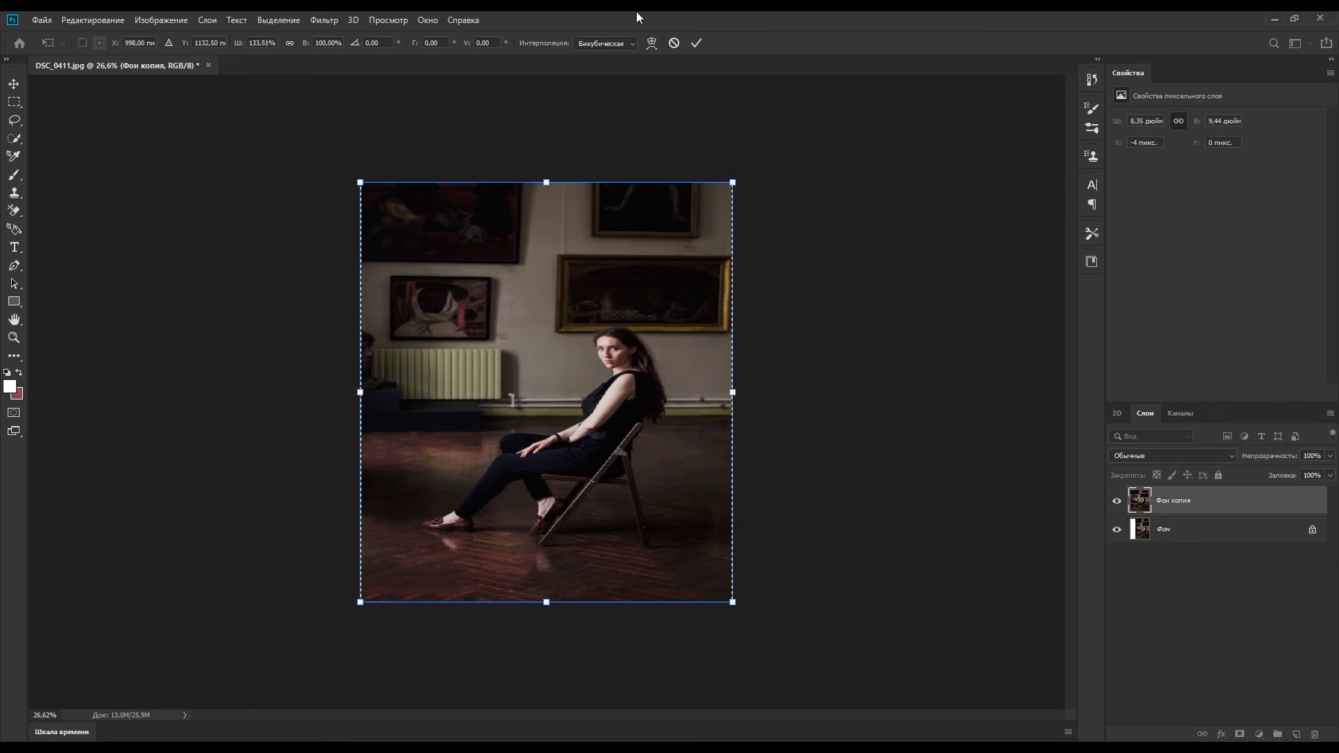
{"action": "left_click", "coordinate": [697, 43]}
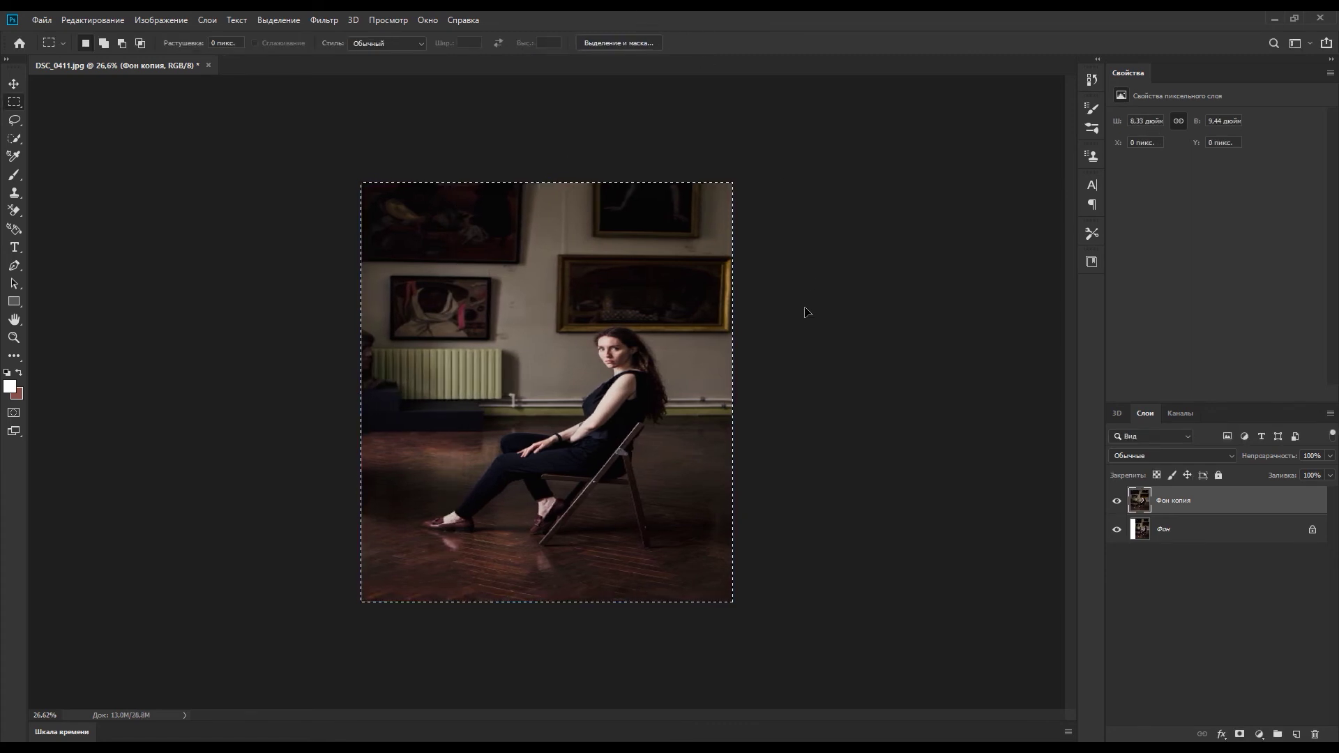
{"action": "key", "text": "ctrl+d"}
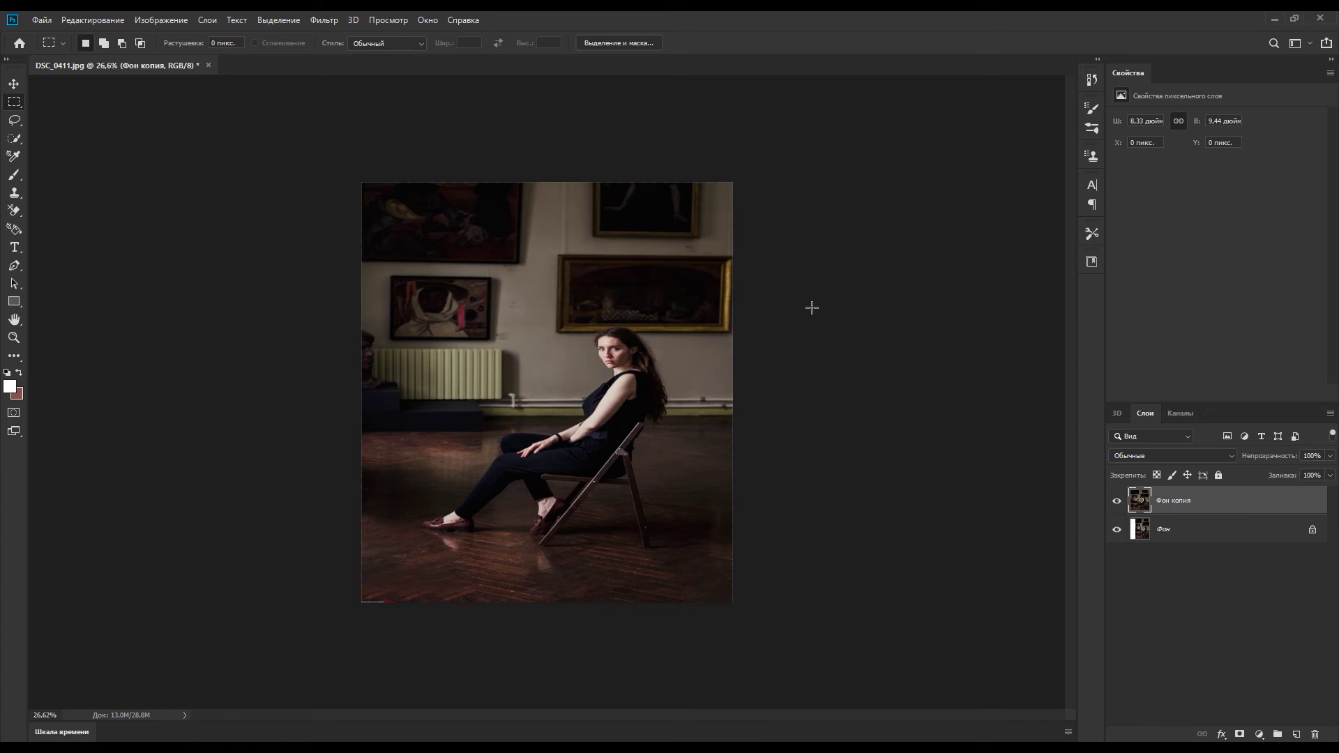
Undo the stretch and the canvas widening to restore the original photo width
{"action": "key", "text": "ctrl+a"}
{"action": "key", "text": "ctrl+shift+t"}
{"action": "key", "text": "ctrl+d"}
{"action": "key", "text": "ctrl+z"}
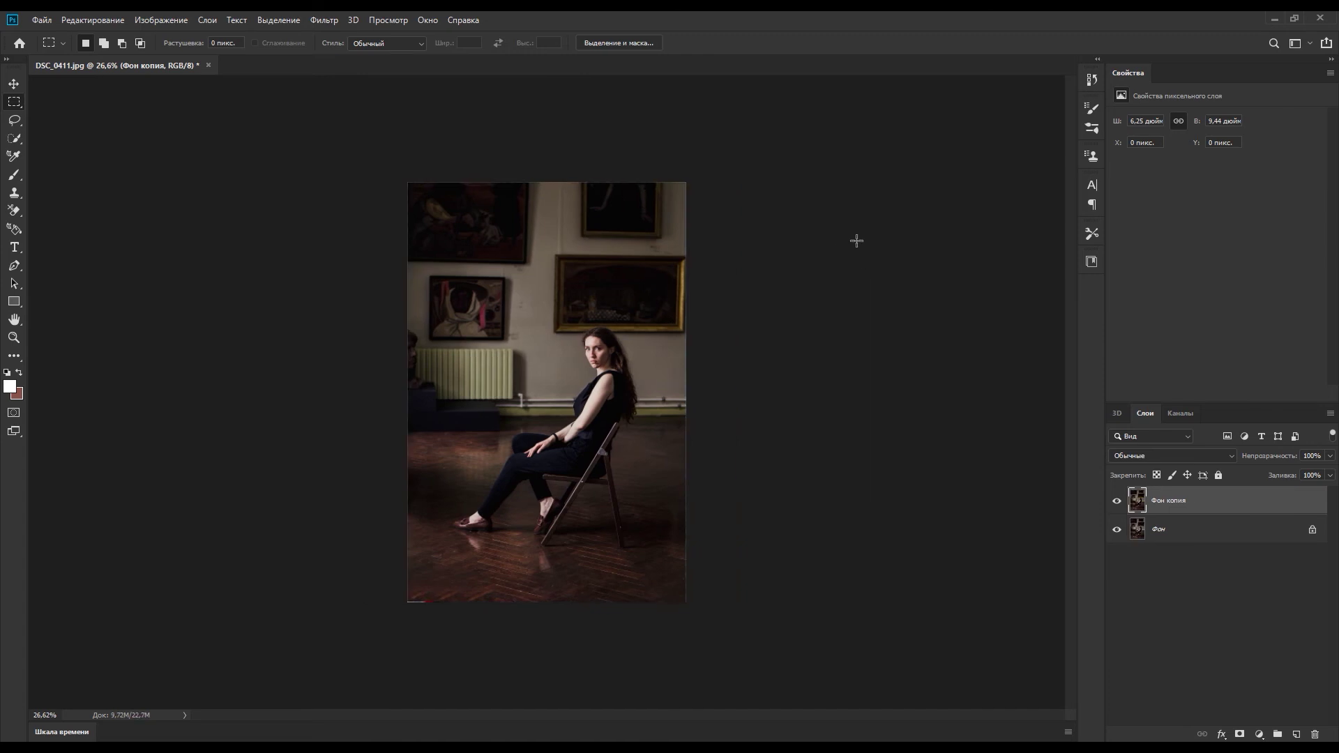
{"action": "left_click", "coordinate": [97, 19]}
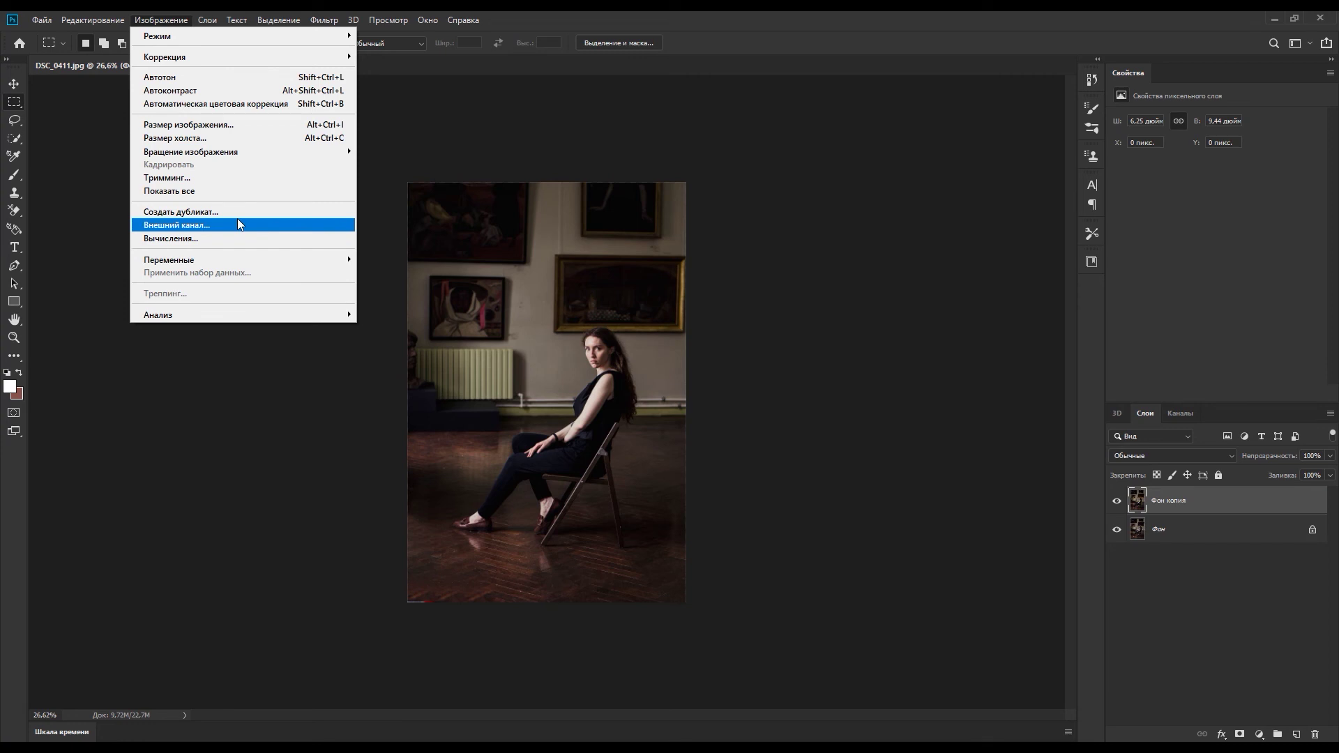
{"action": "mouse_move", "coordinate": [208, 20]}
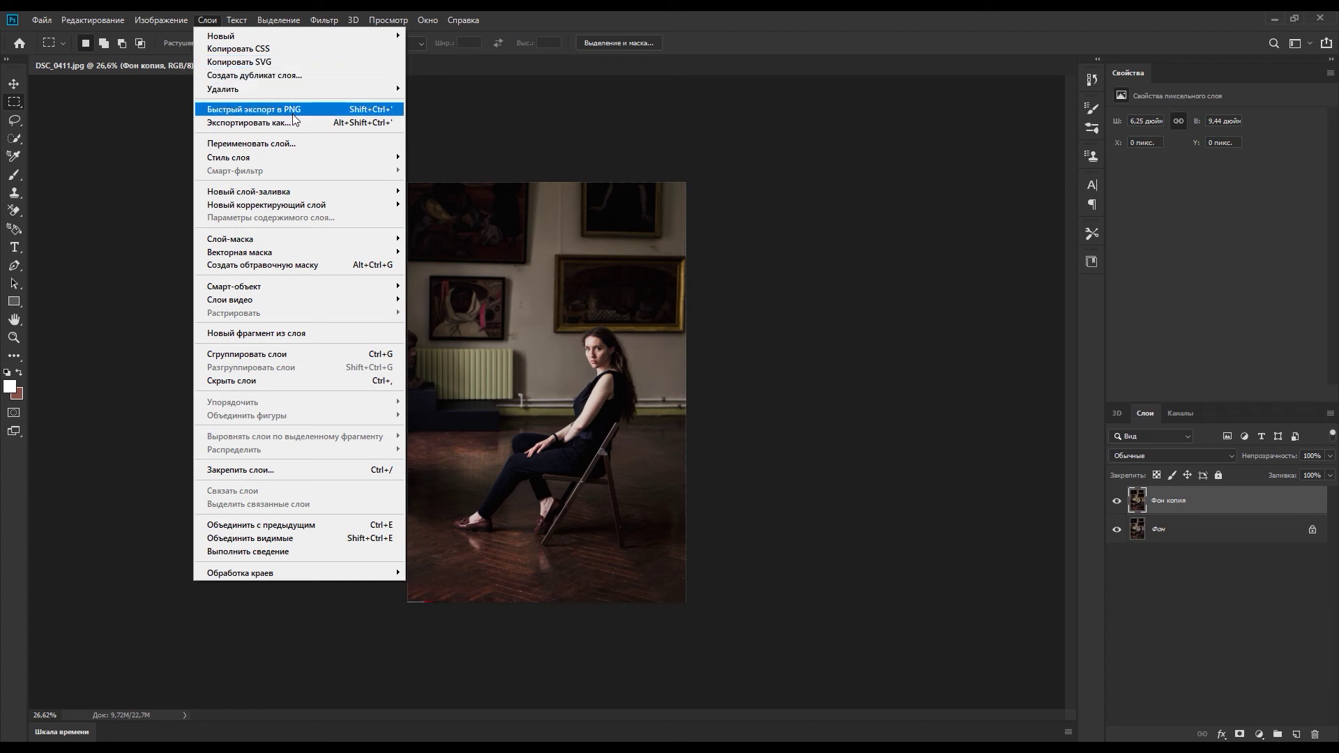
Dismiss the quick-export PNG save window without saving, then launch Save for Web
{"action": "left_click", "coordinate": [290, 110]}
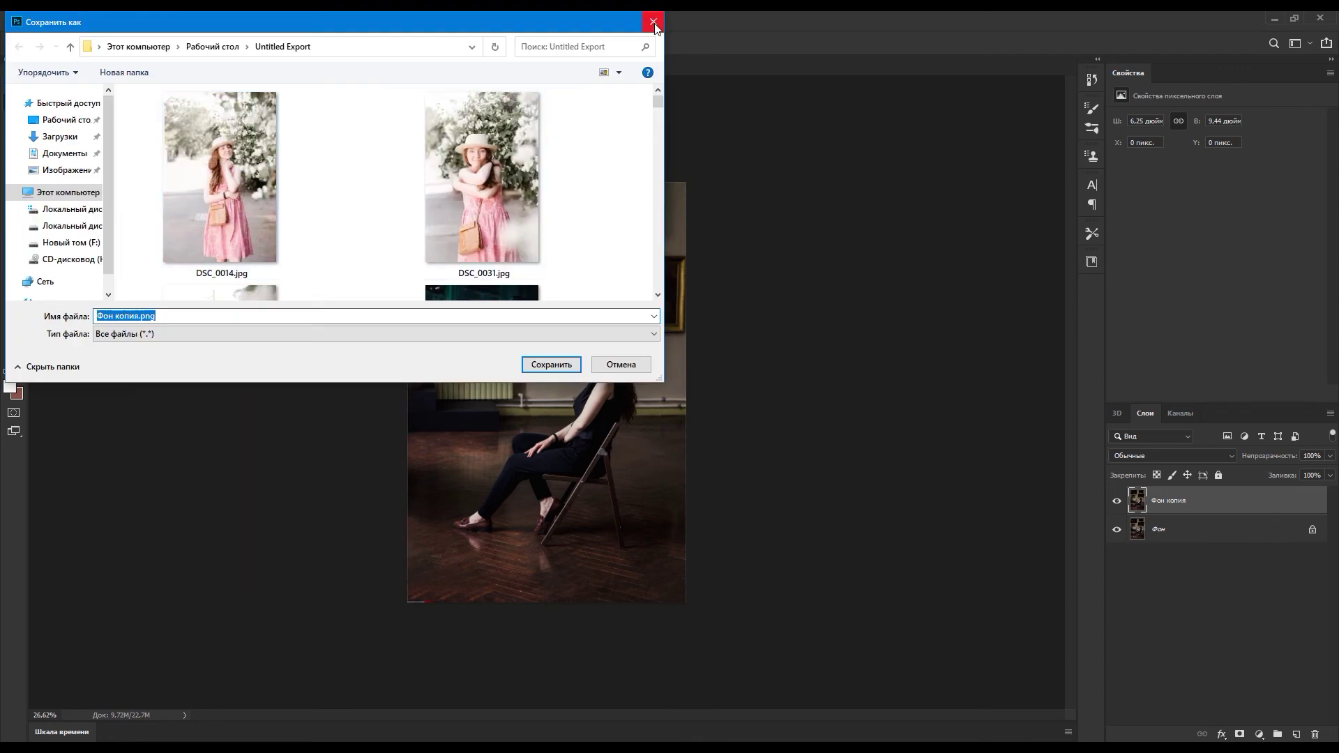
{"action": "left_click", "coordinate": [654, 24]}
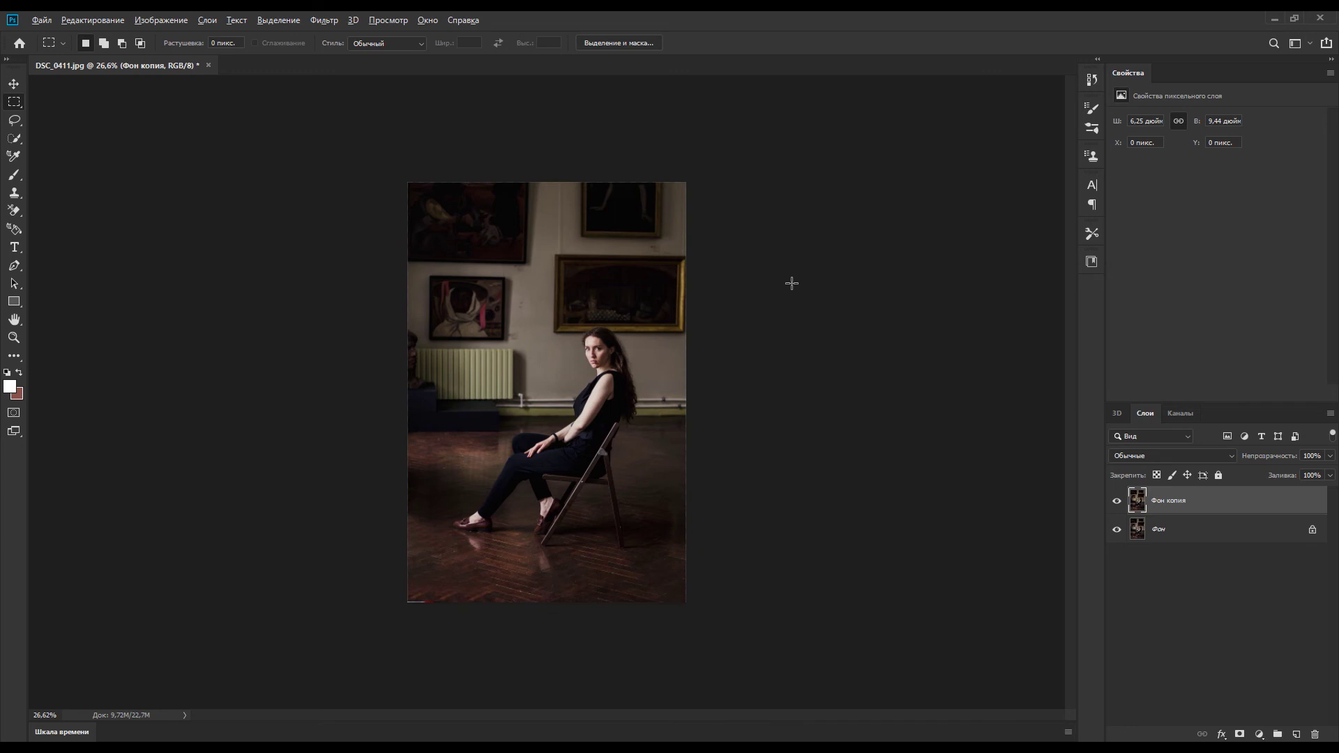
{"action": "key", "text": "ctrl+alt+shift+s"}
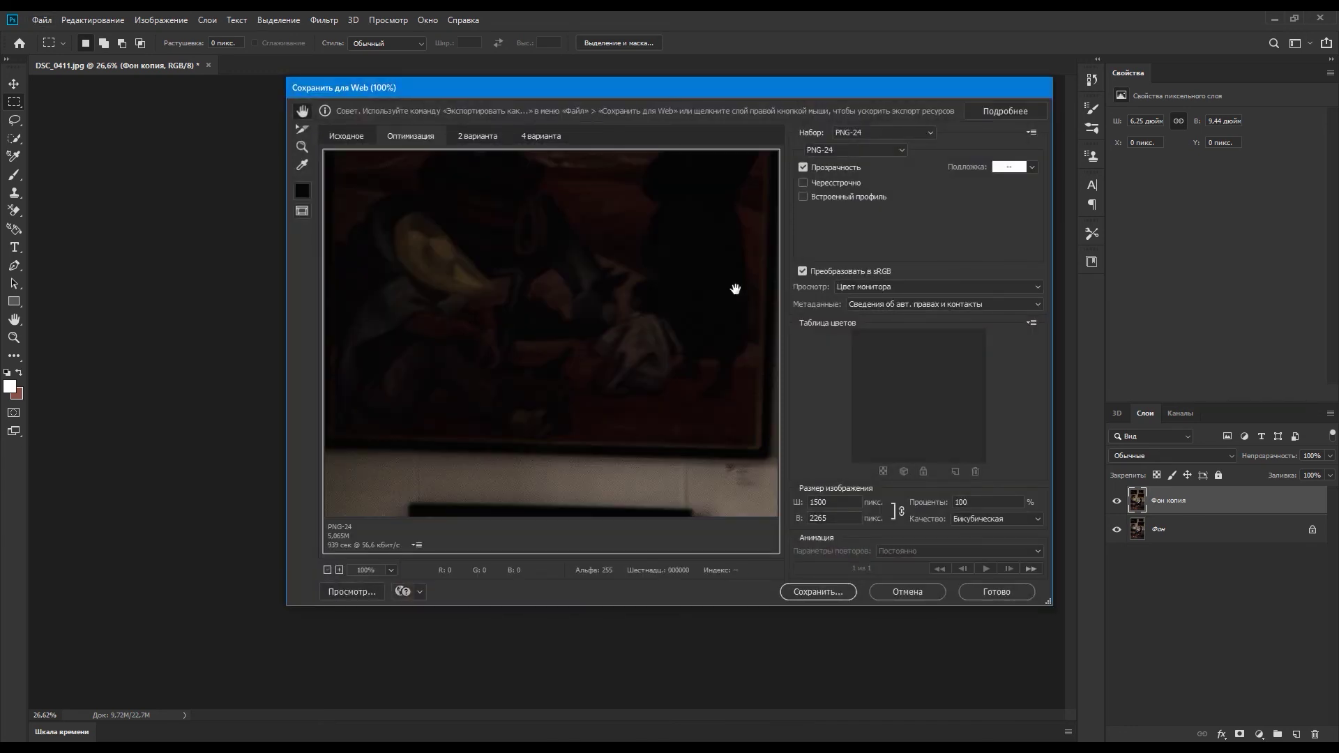
Preview the Save for Web export as PNG-24 at fit zoom, then cancel without saving
{"action": "left_click", "coordinate": [327, 571]}
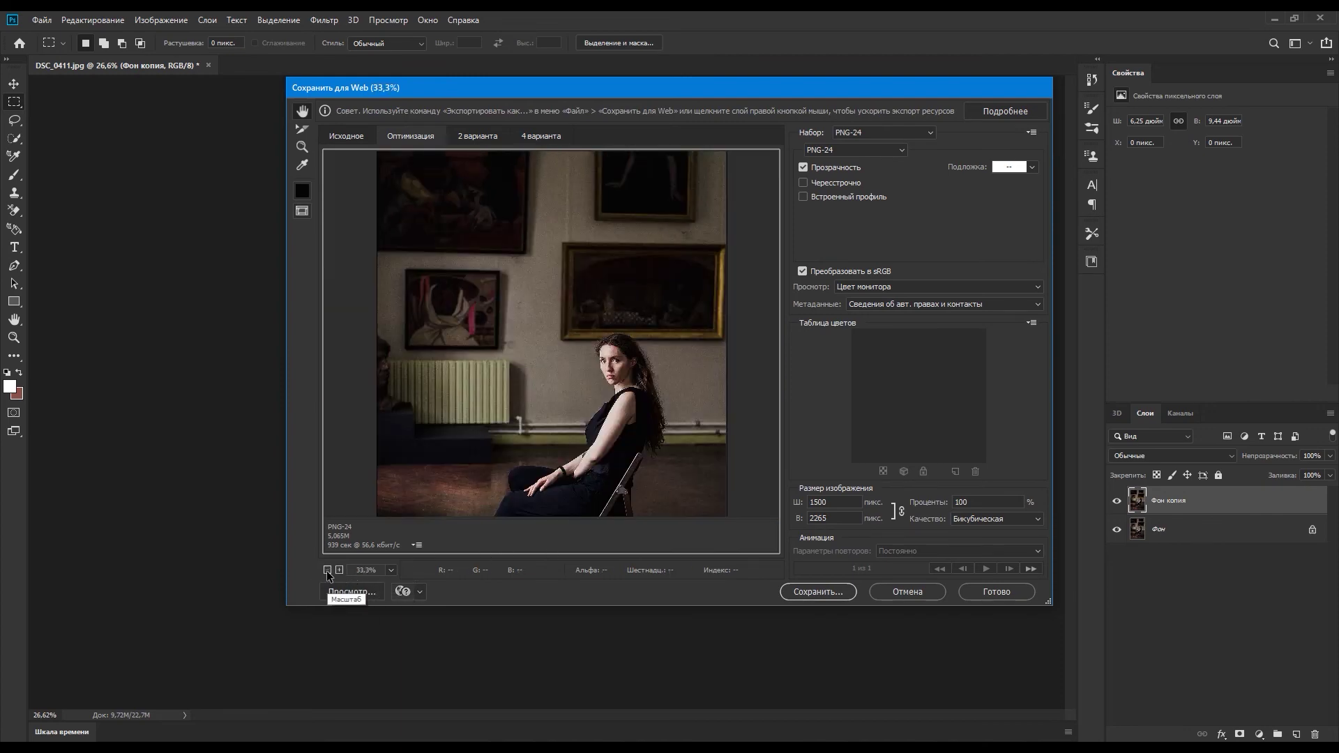
{"action": "left_click", "coordinate": [328, 570]}
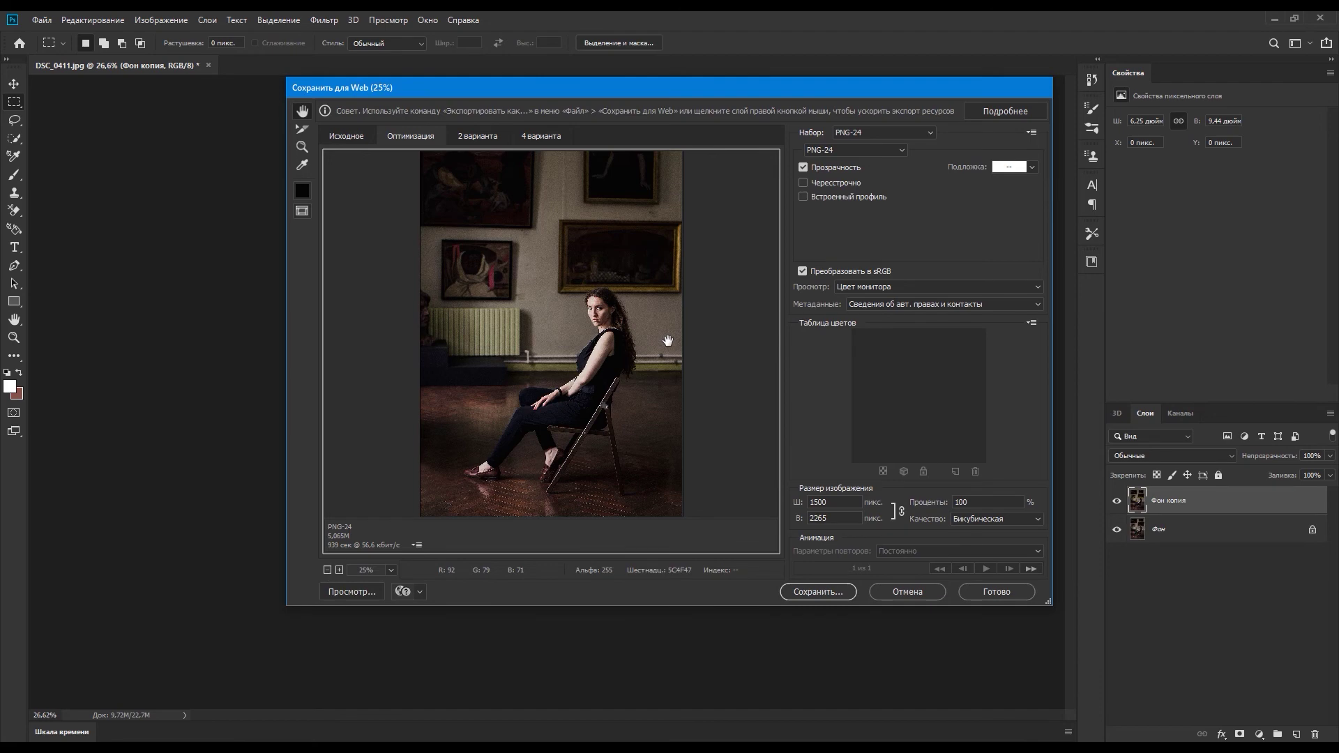
{"action": "left_click", "coordinate": [856, 150]}
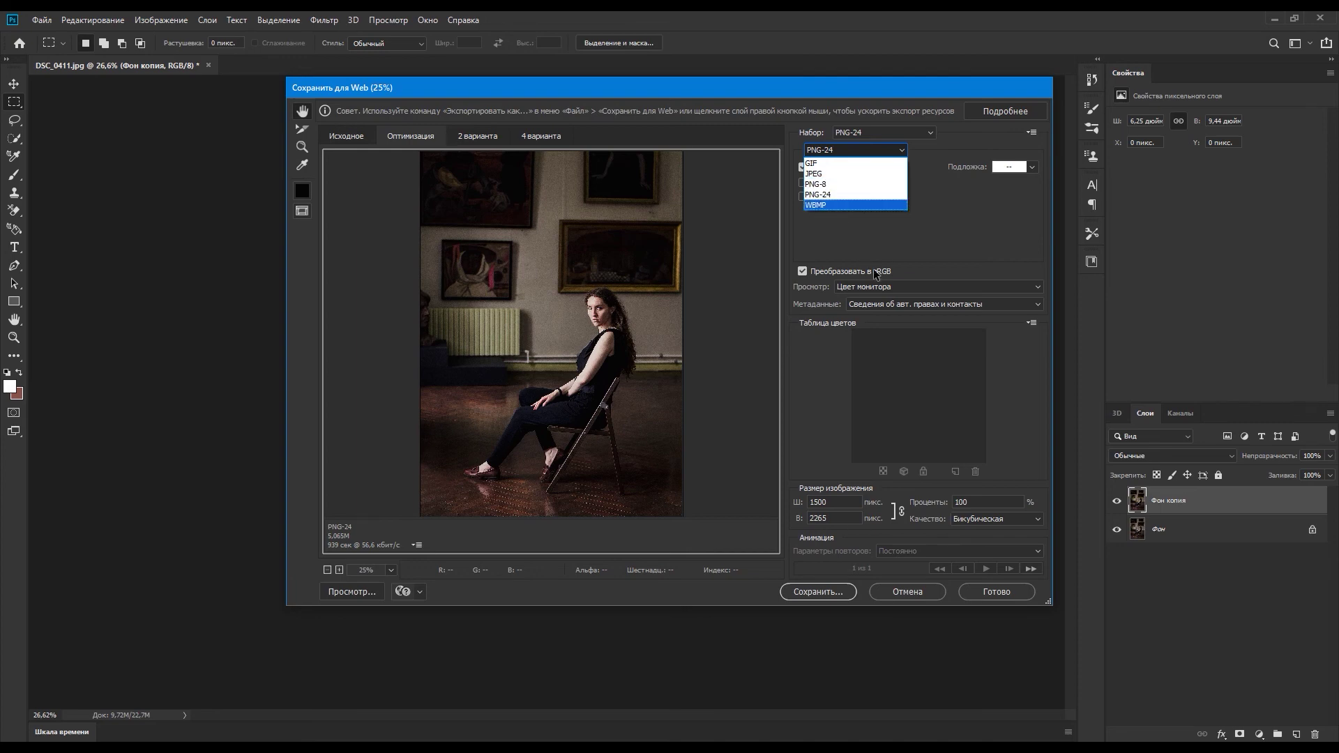
{"action": "left_click", "coordinate": [965, 249]}
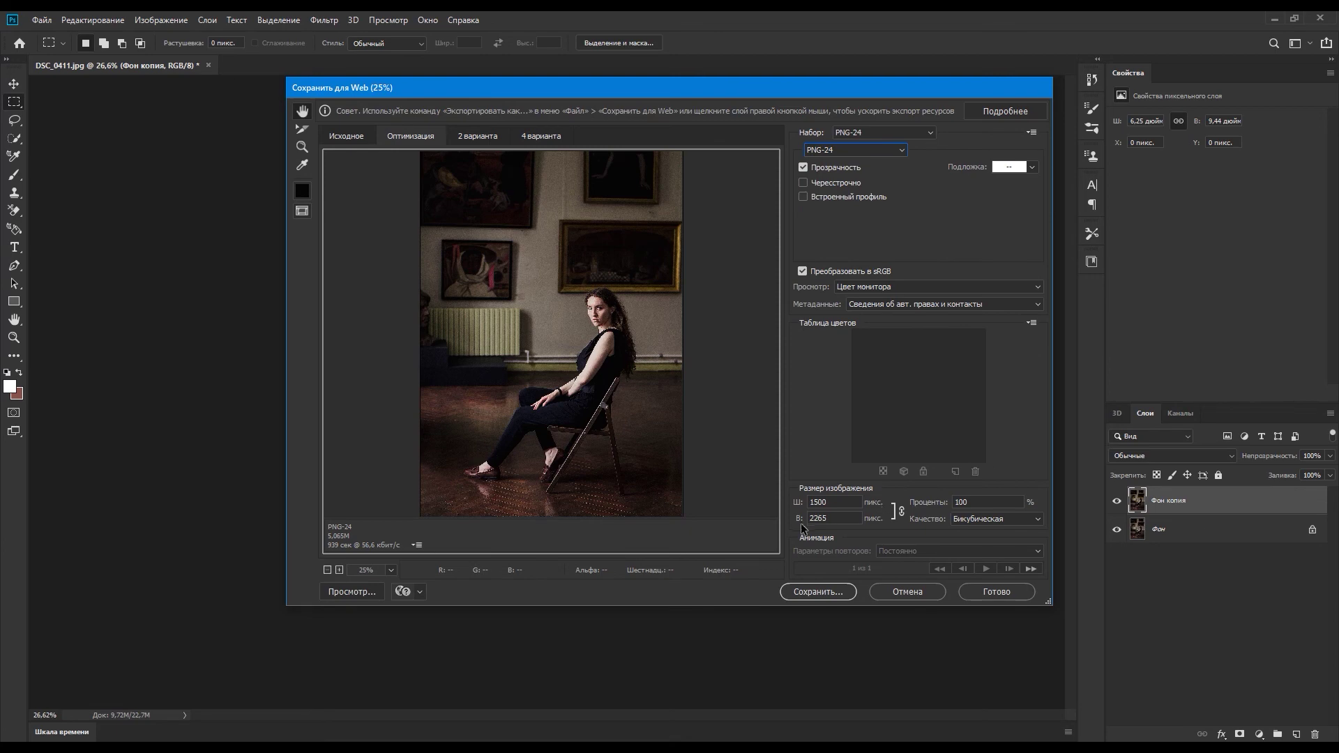
{"action": "left_click", "coordinate": [817, 592]}
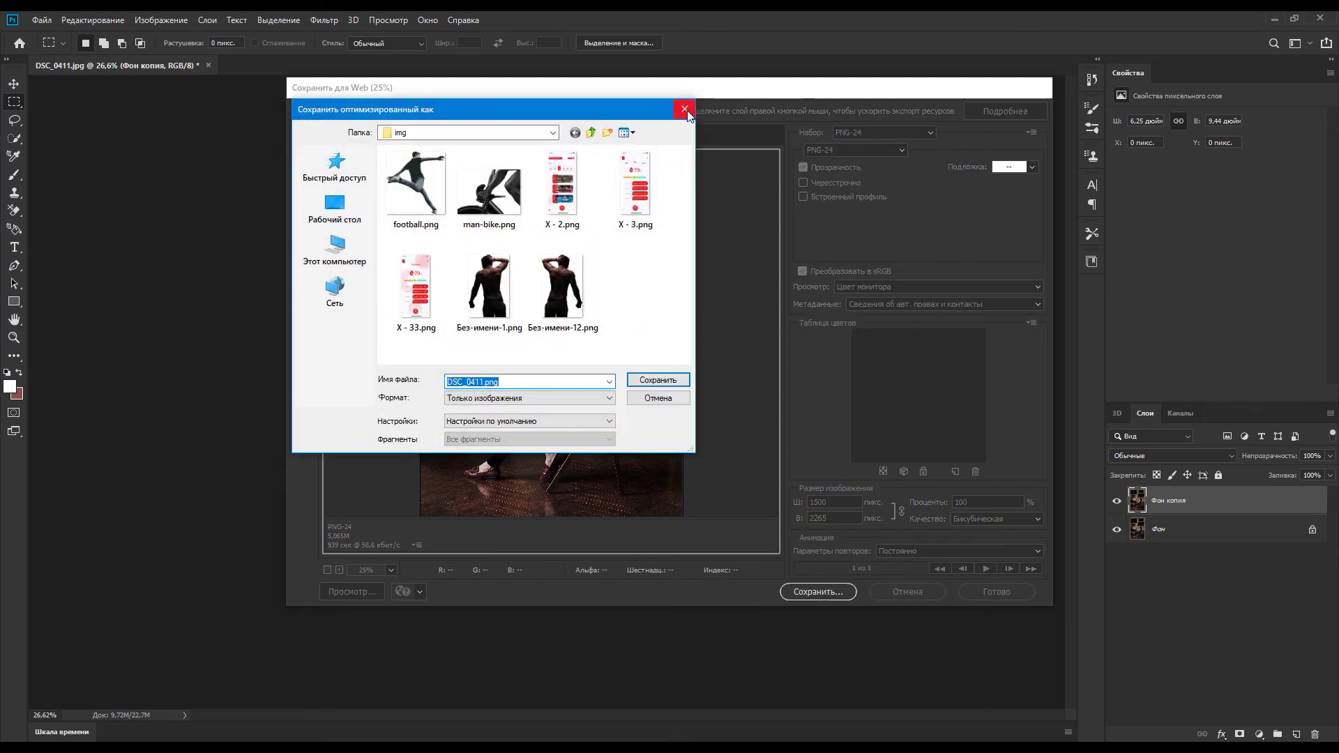
{"action": "left_click", "coordinate": [687, 111]}
{"action": "left_click", "coordinate": [913, 595]}
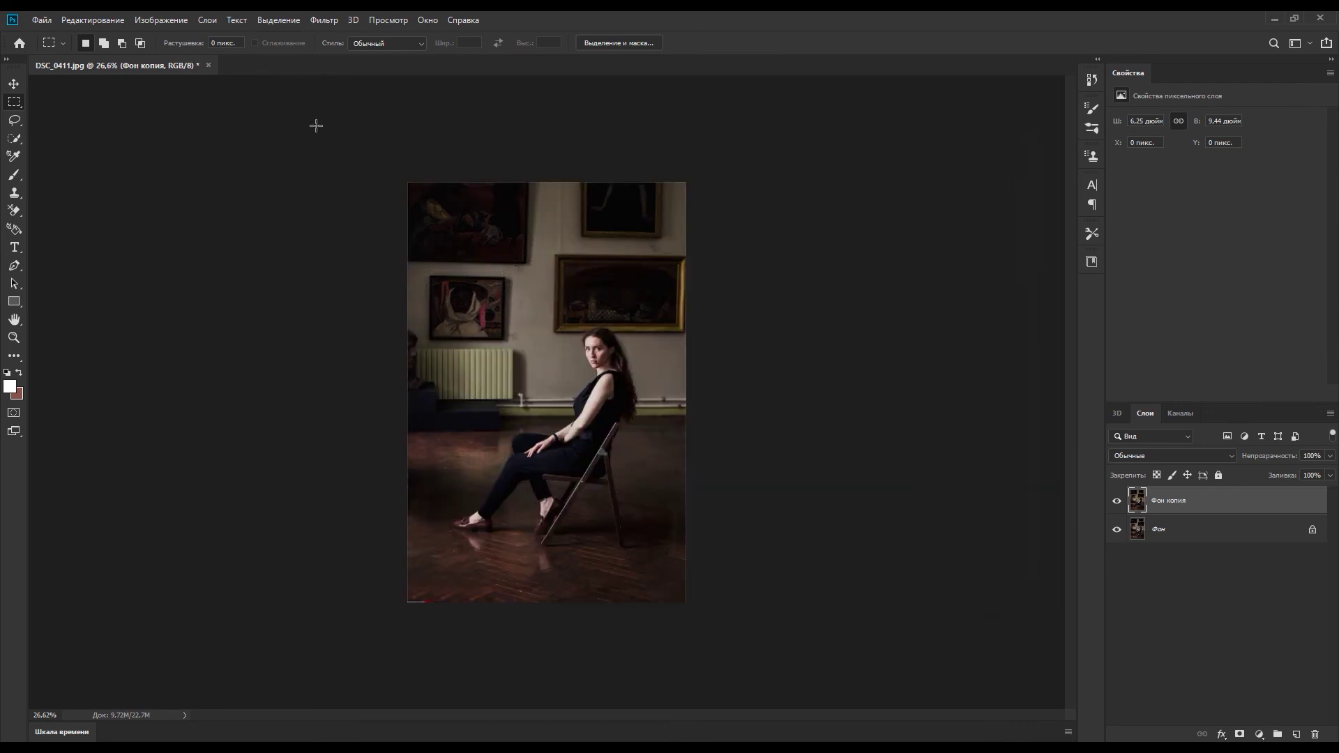
{"action": "left_click", "coordinate": [163, 16]}
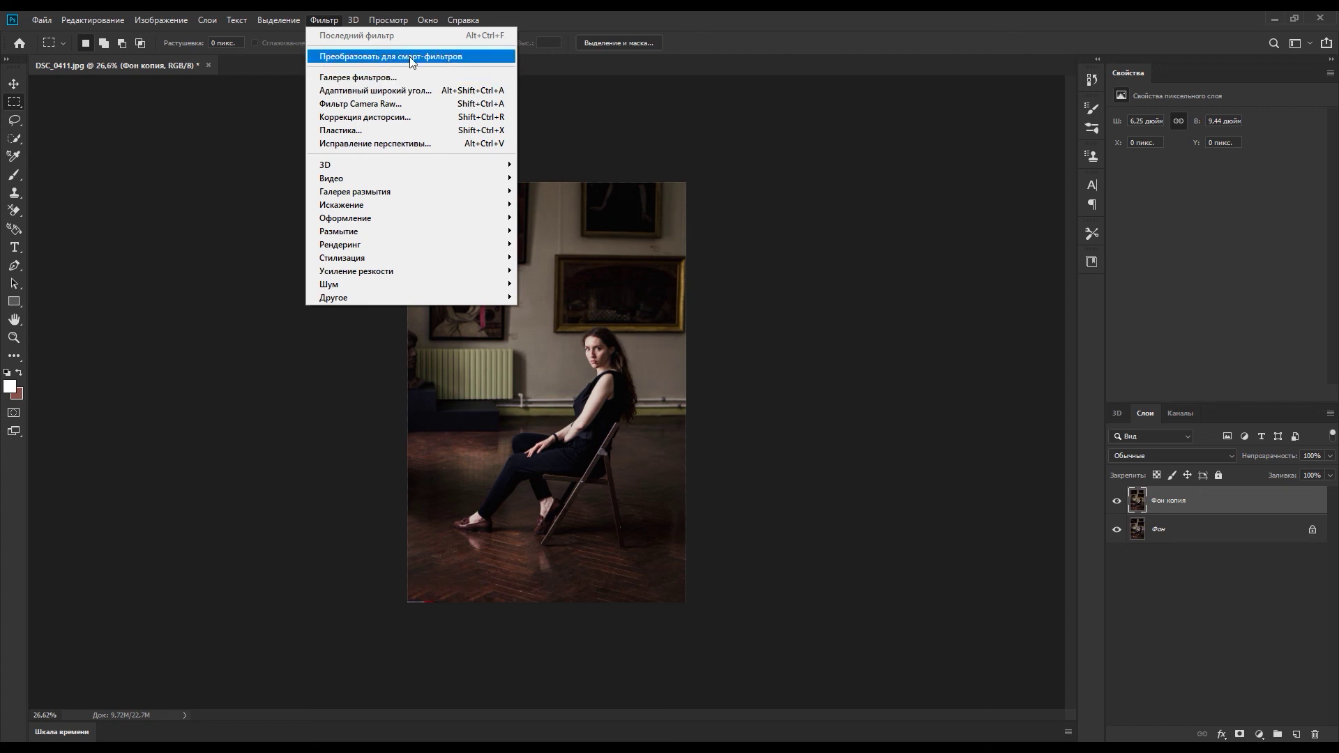
Convert the Фон копия layer to a smart object and launch Filter Gallery zoomed out
{"action": "left_click", "coordinate": [453, 59]}
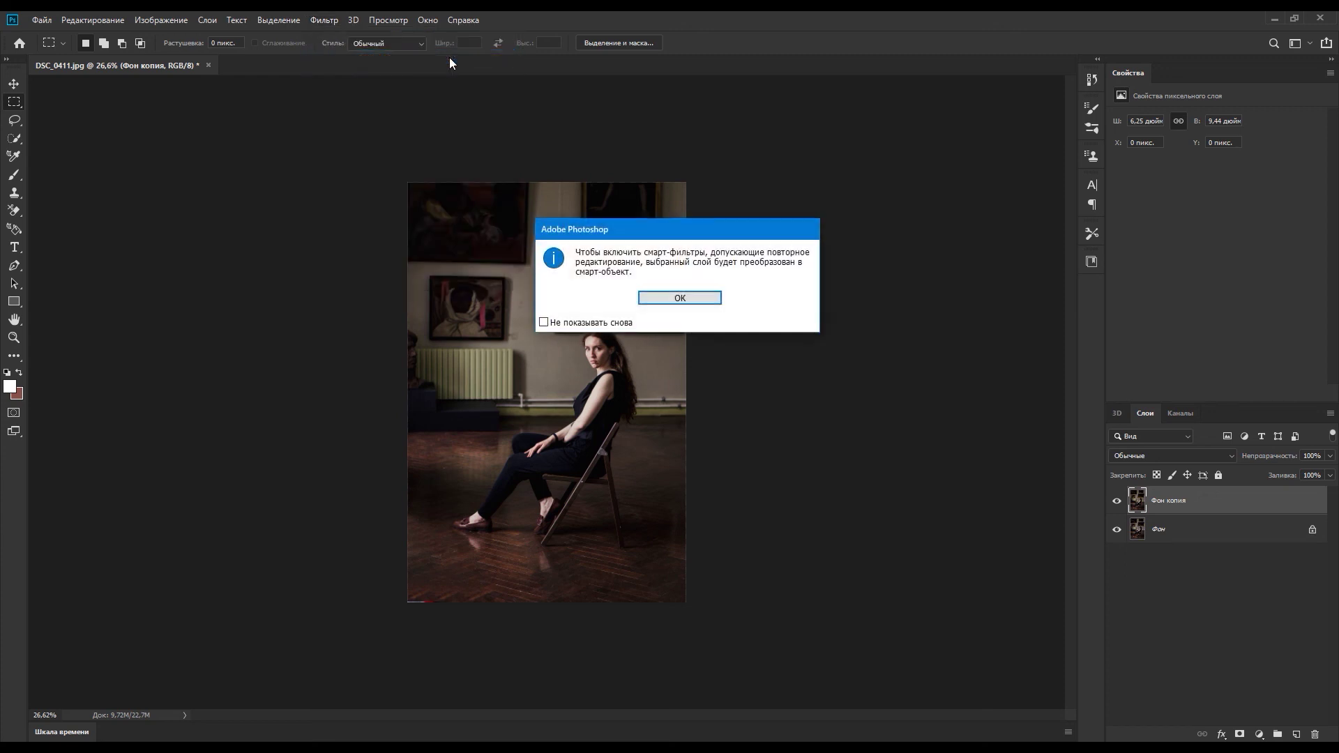
{"action": "left_click", "coordinate": [680, 298]}
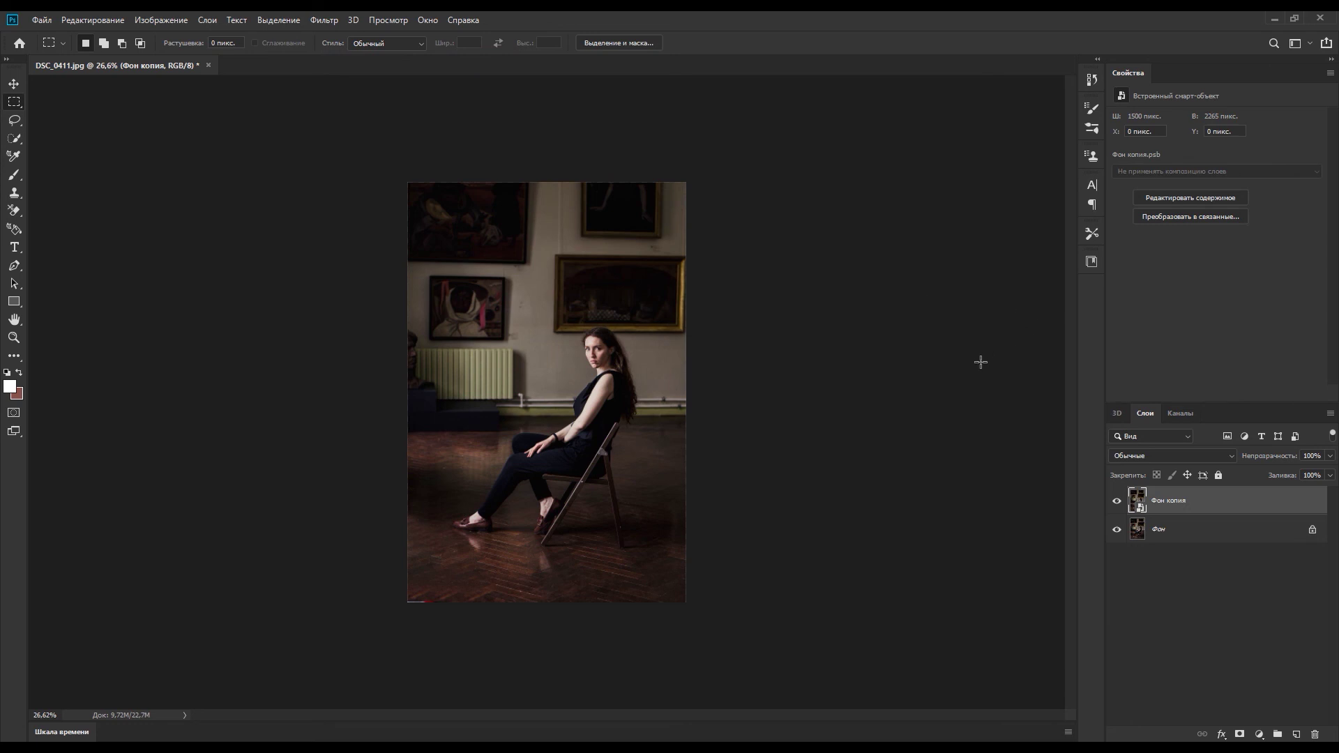
{"action": "left_click", "coordinate": [330, 21]}
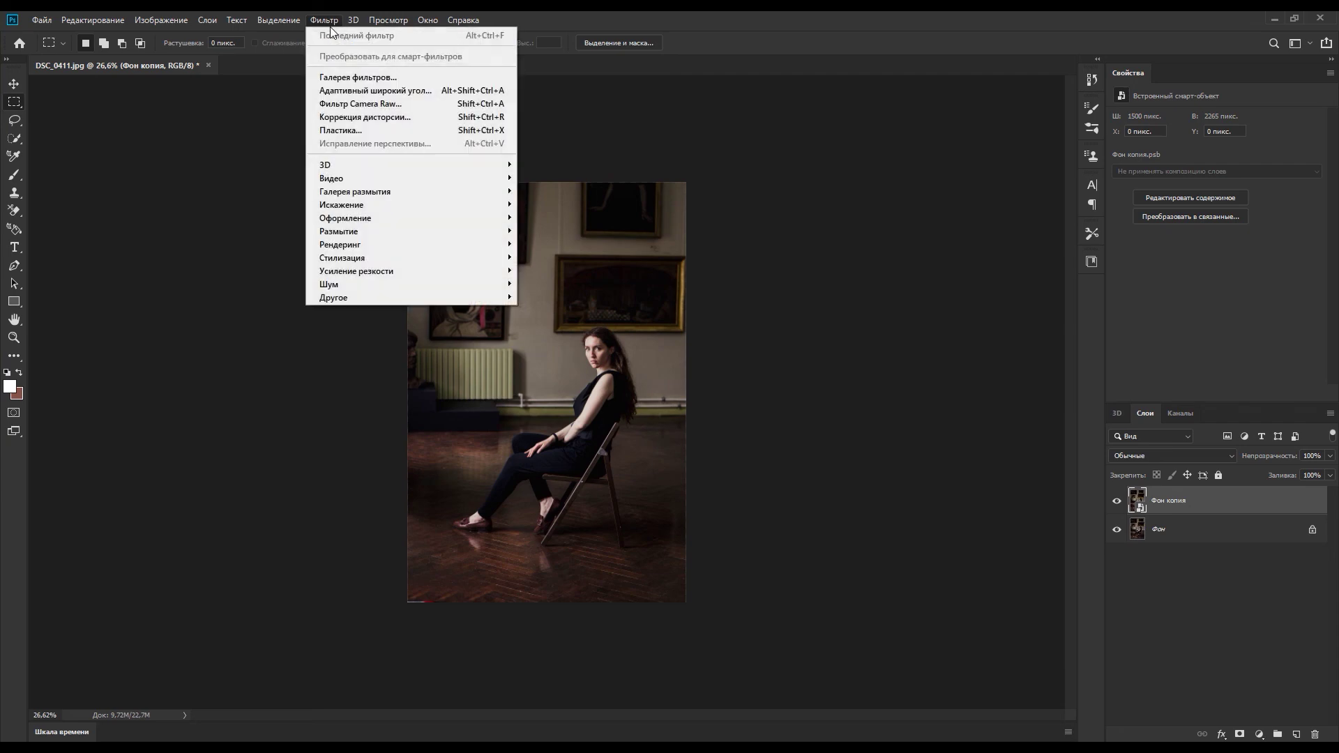
{"action": "left_click", "coordinate": [370, 83]}
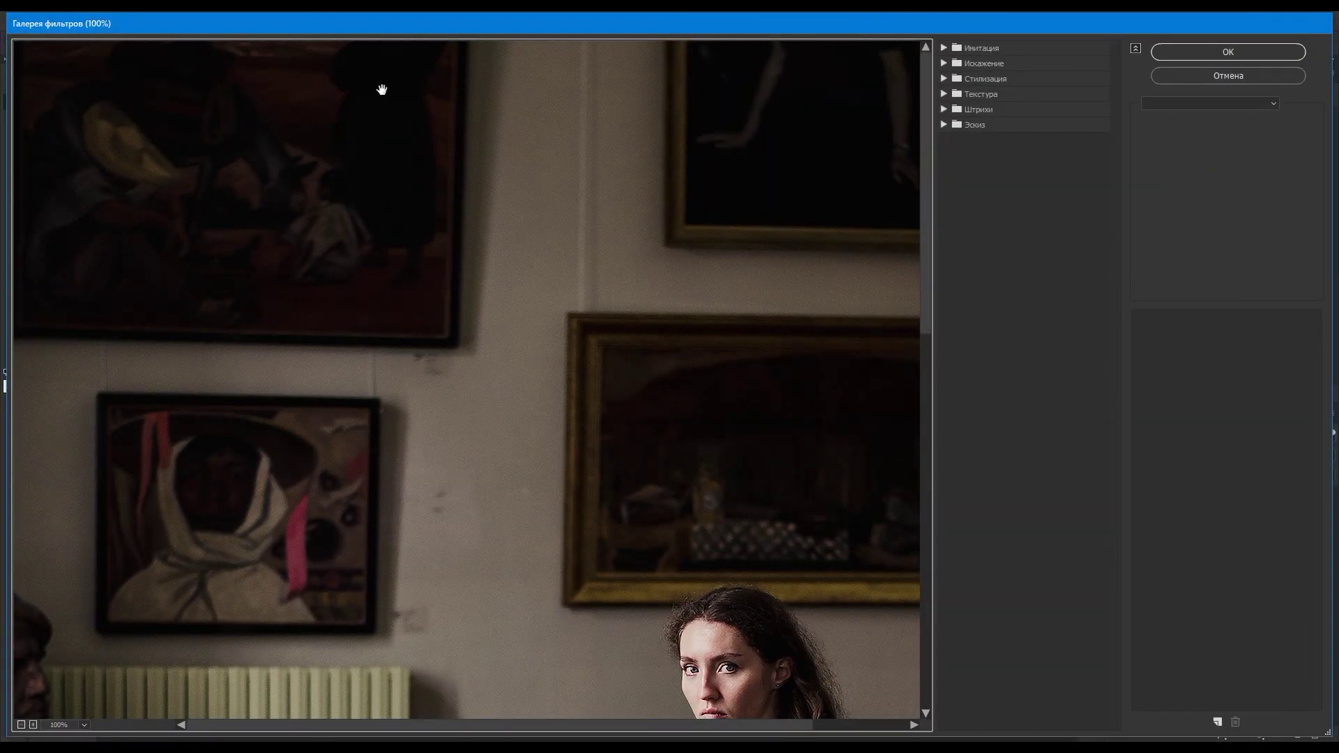
{"action": "left_click", "coordinate": [22, 725]}
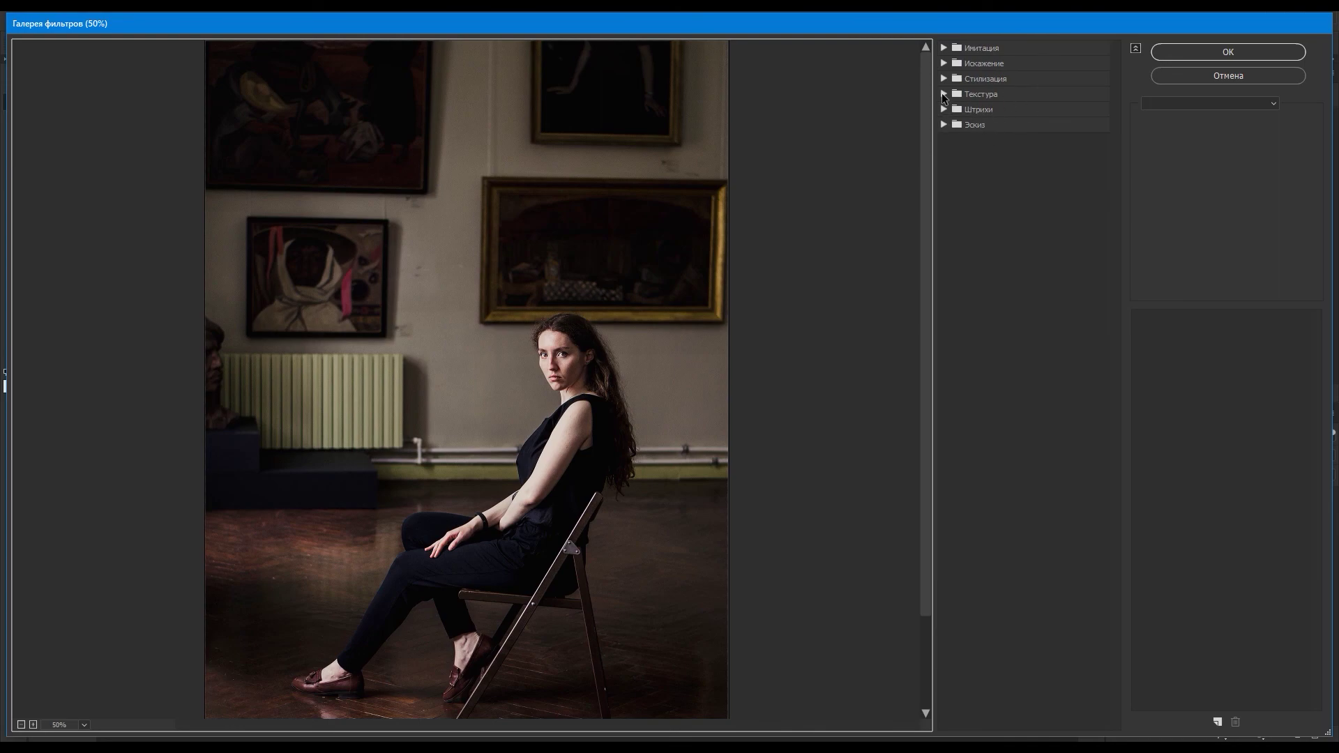
Preview Texture filters: Витраж, Зерно, Кракелюры, Мозаичные фрагменты, Текстуризатор, Цветная плитка
{"action": "left_click", "coordinate": [944, 94]}
{"action": "left_click", "coordinate": [966, 117]}
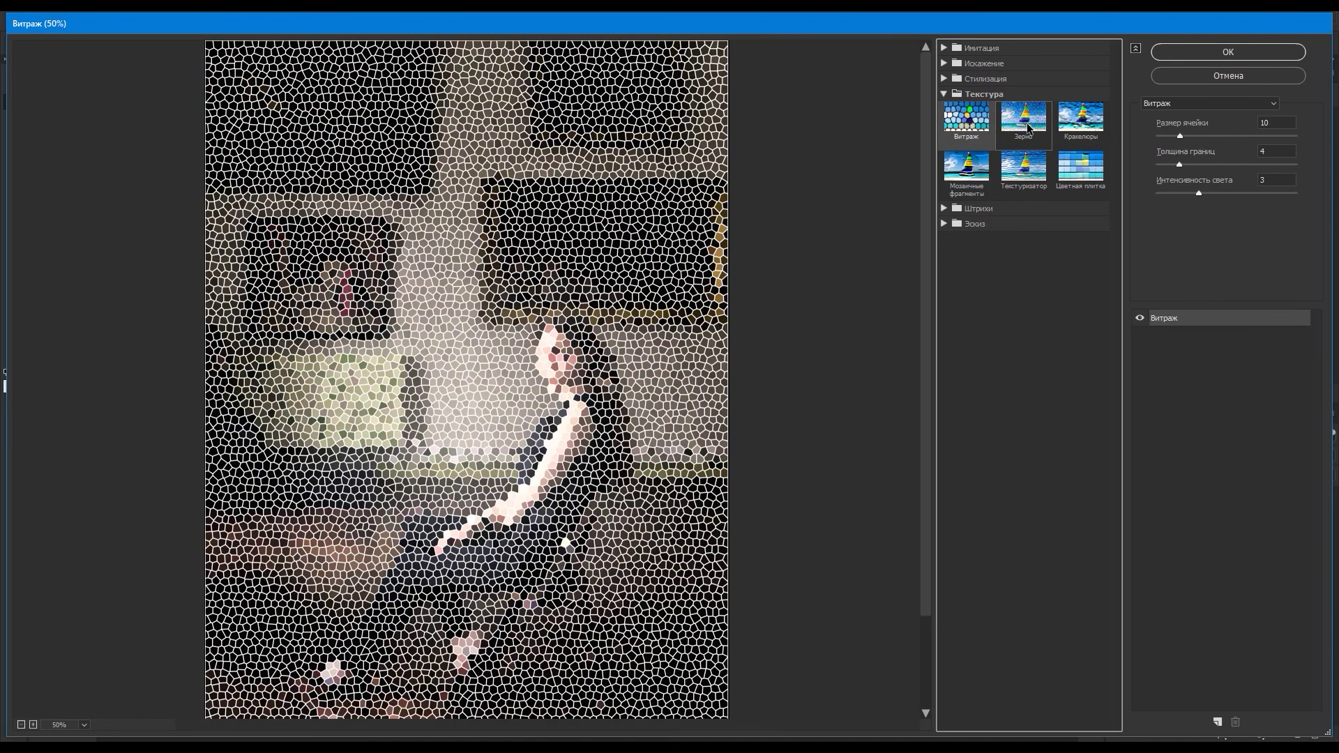
{"action": "left_click", "coordinate": [1028, 127]}
{"action": "left_click", "coordinate": [1078, 119]}
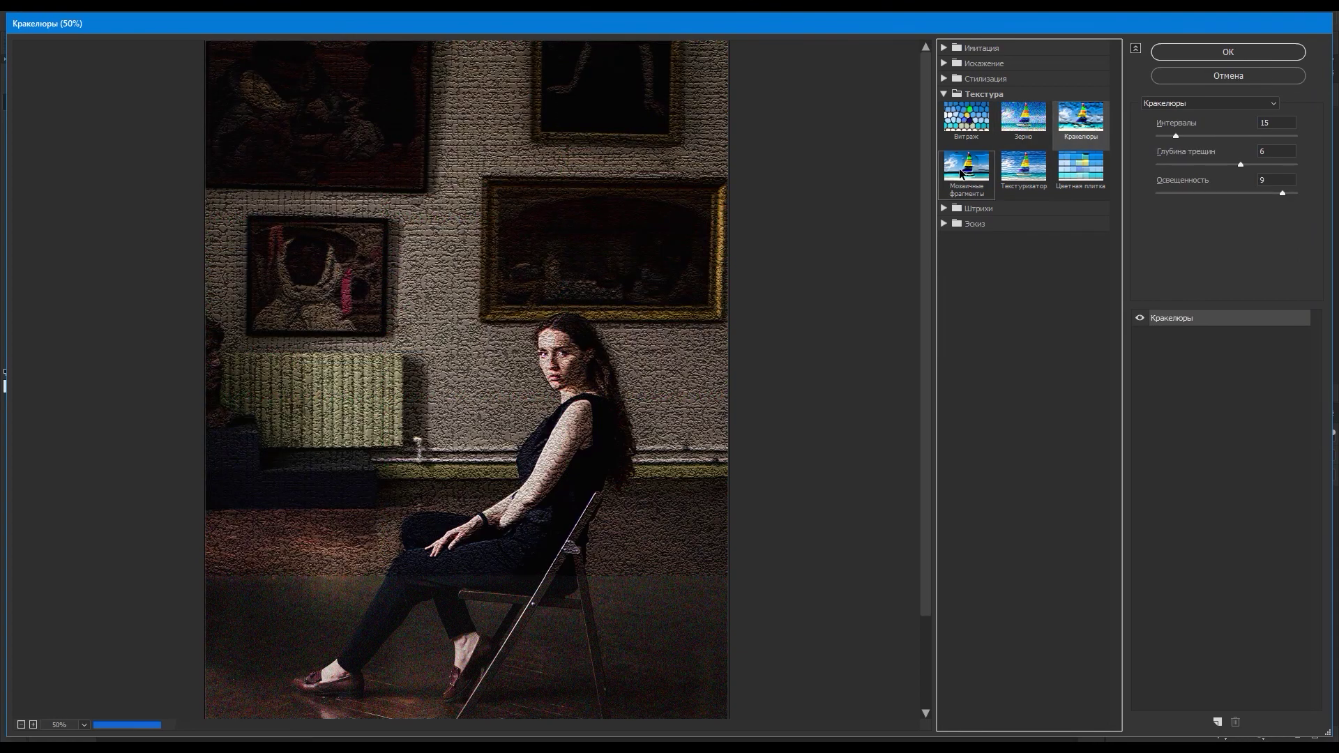
{"action": "left_click", "coordinate": [966, 172]}
{"action": "left_click", "coordinate": [1024, 174]}
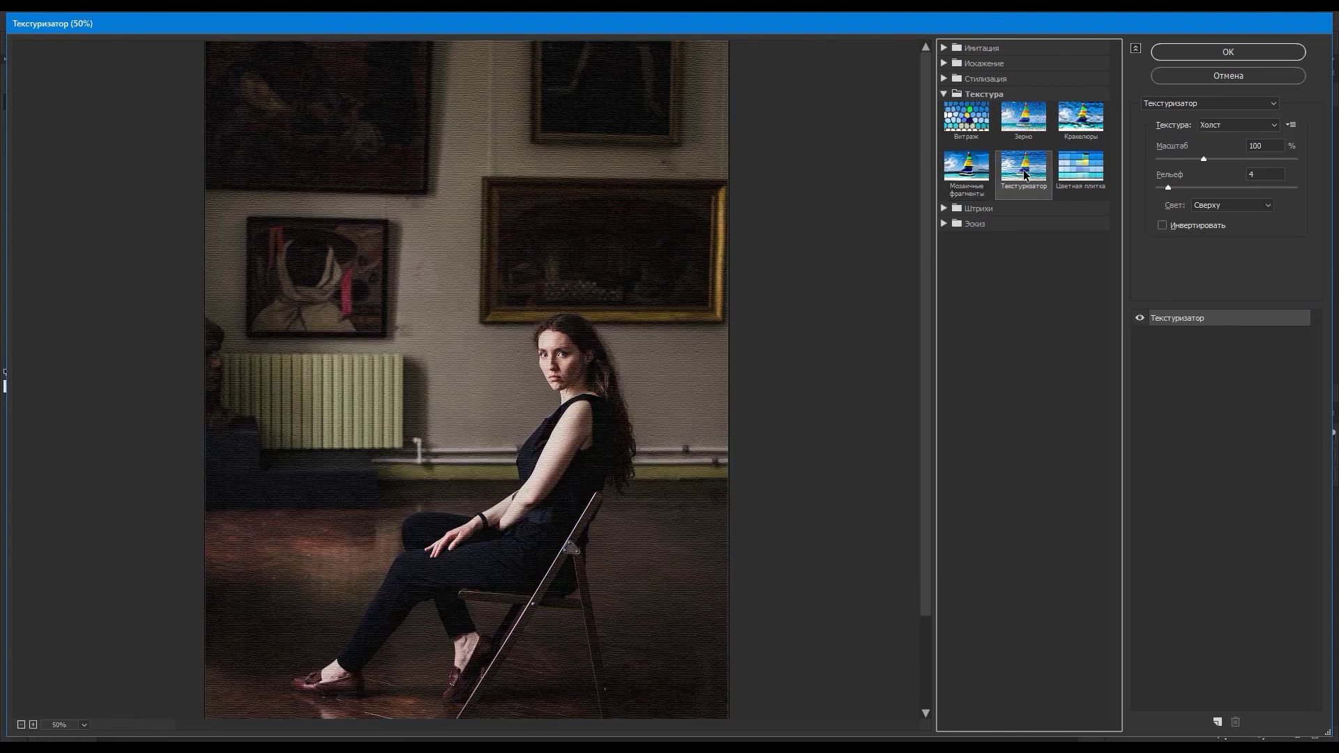
{"action": "left_click", "coordinate": [1091, 180]}
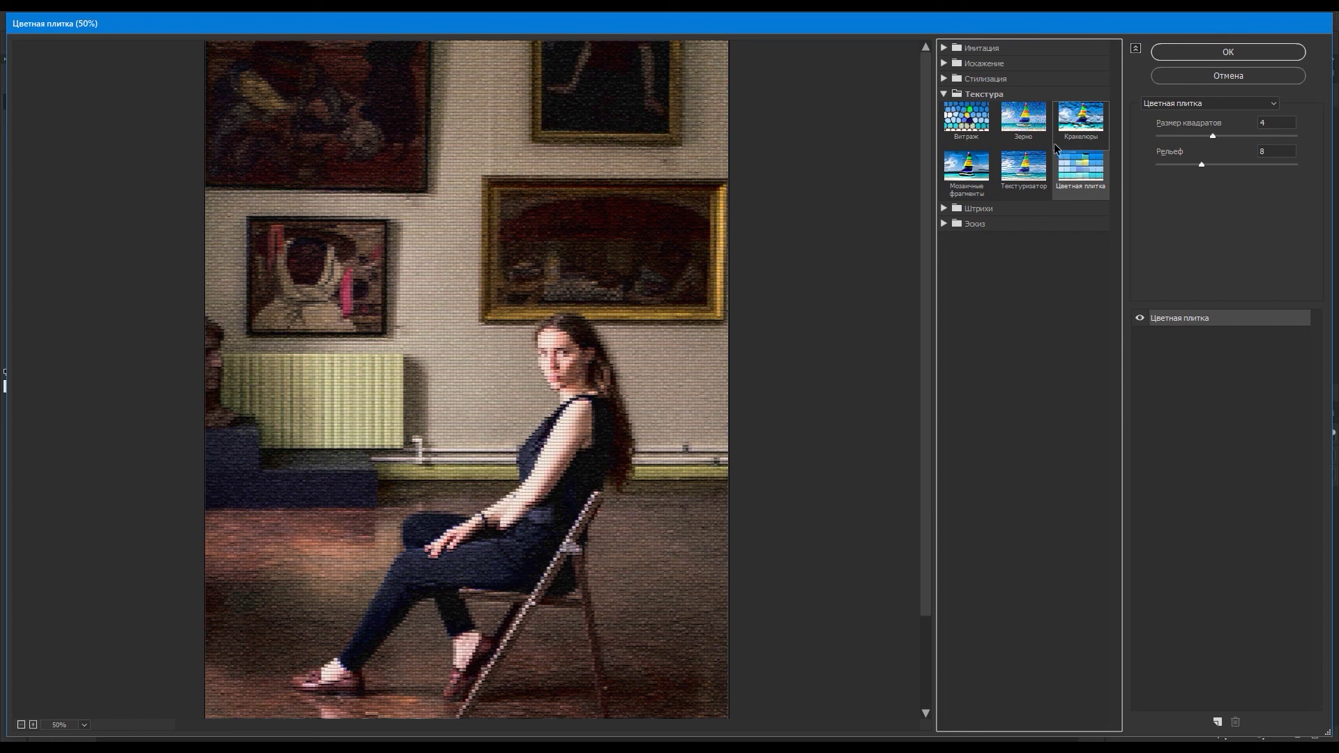
Preview Свечение краев and Distort filters, adjust the Стекло sliders, then cancel the gallery
{"action": "left_click", "coordinate": [944, 93]}
{"action": "left_click", "coordinate": [968, 98]}
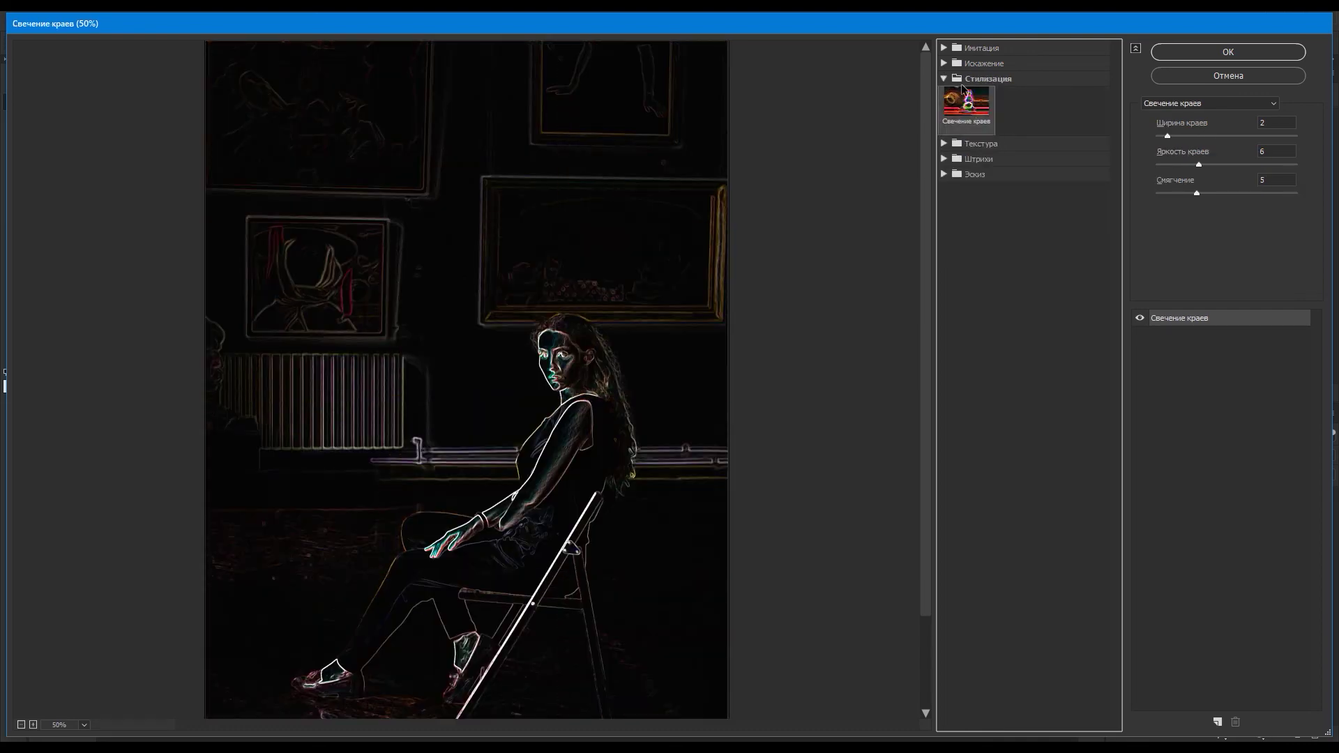
{"action": "left_click", "coordinate": [945, 64]}
{"action": "left_click", "coordinate": [967, 87]}
{"action": "left_click", "coordinate": [1023, 88]}
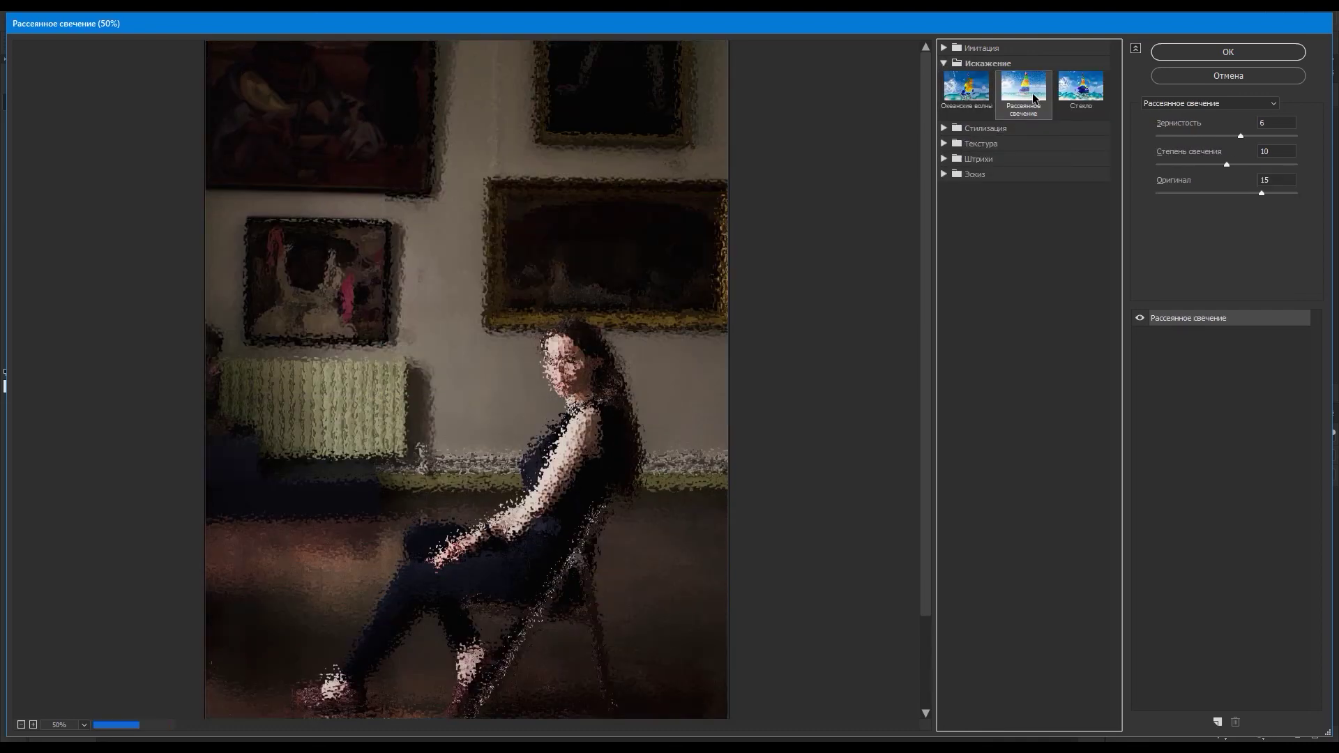
{"action": "left_click", "coordinate": [1088, 98]}
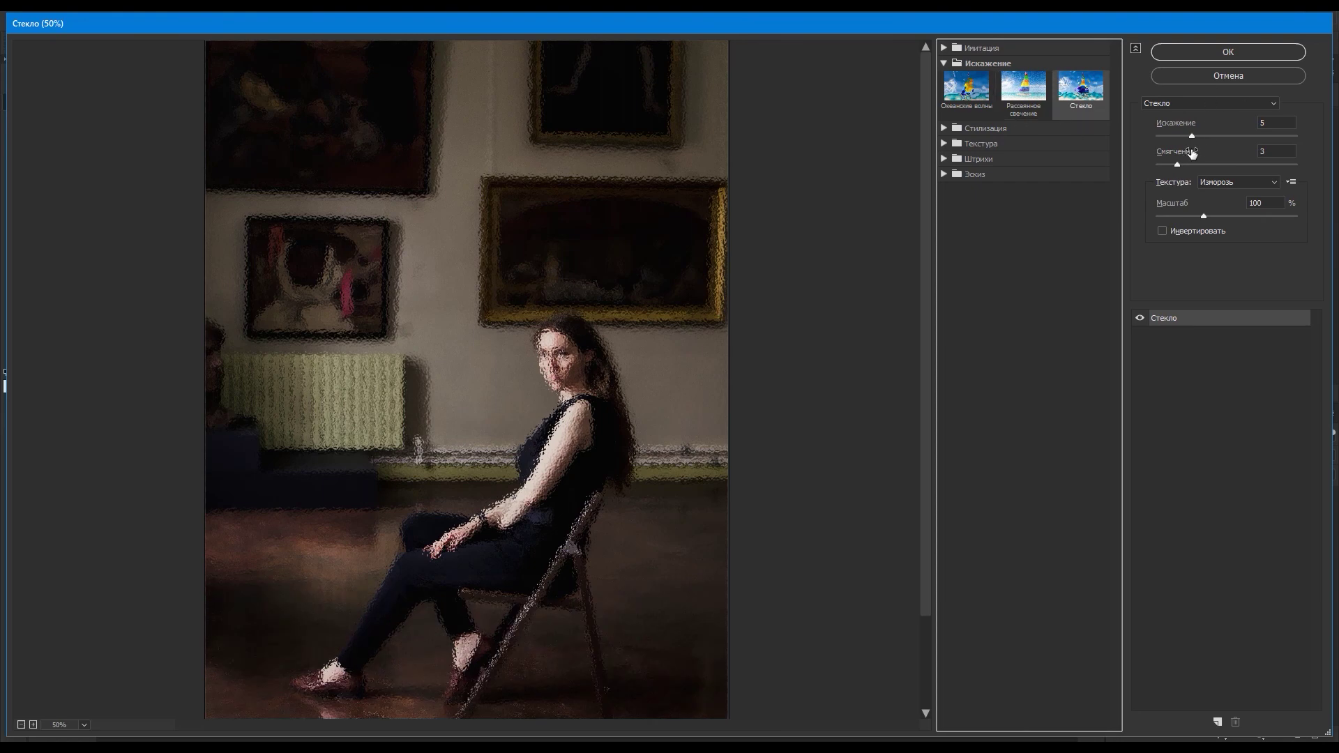
{"action": "left_click_drag", "start_coordinate": [1193, 136], "coordinate": [1225, 137]}
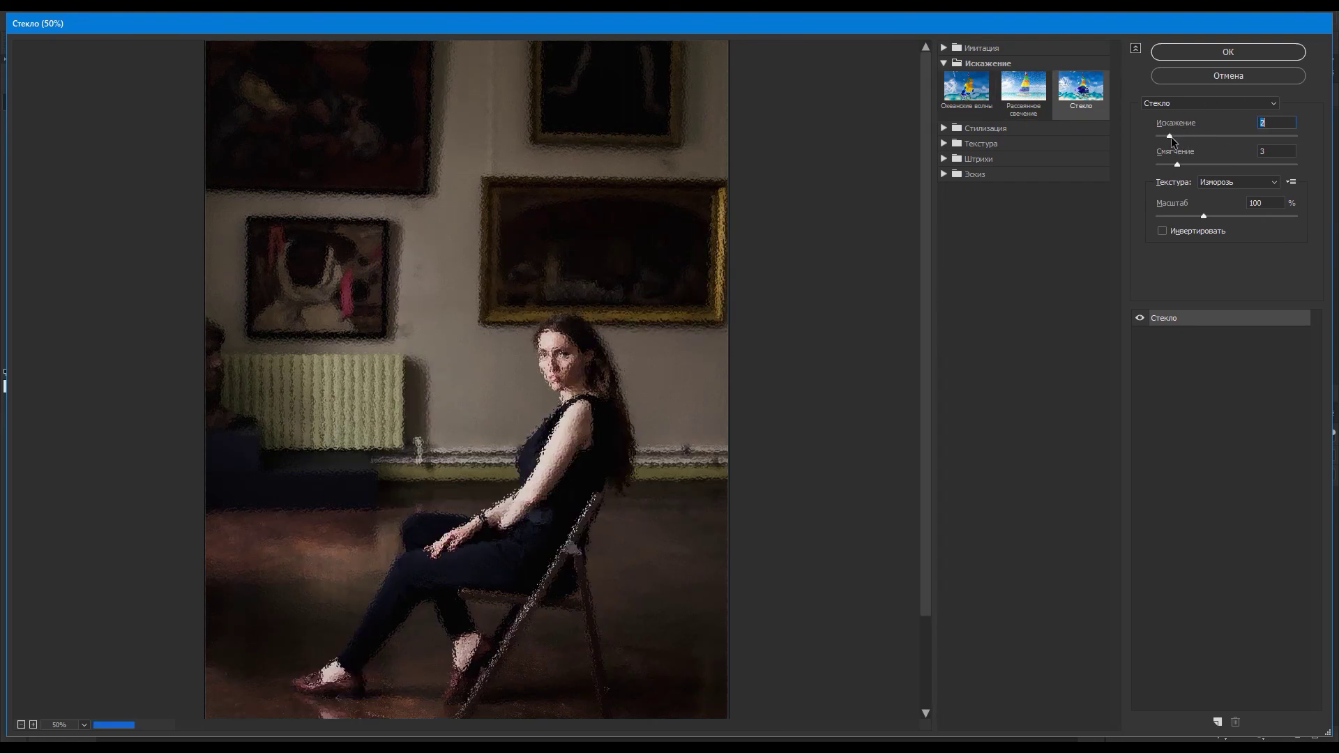
{"action": "left_click_drag", "start_coordinate": [1174, 163], "coordinate": [1202, 136]}
{"action": "left_click", "coordinate": [1204, 78]}
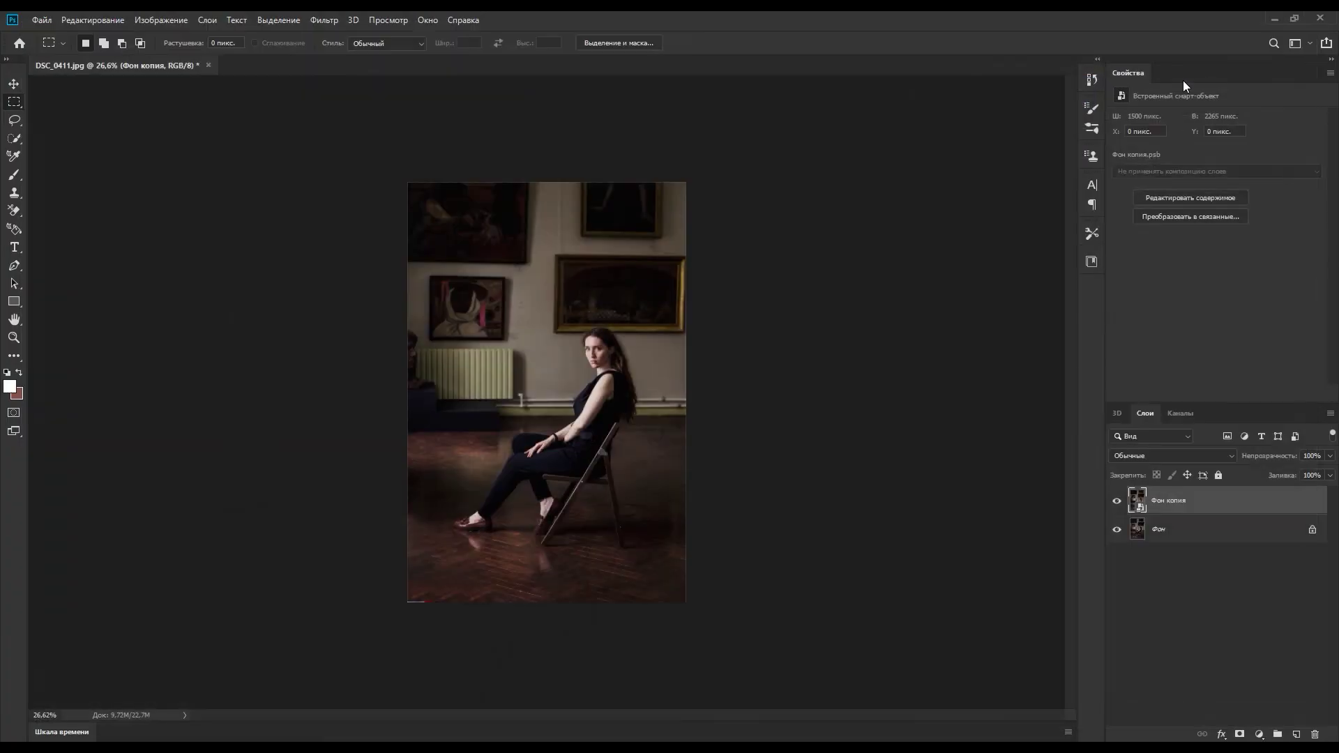
Try darker exposure and contrast in the Camera Raw filter, check white balance, then close it
{"action": "left_click", "coordinate": [324, 19]}
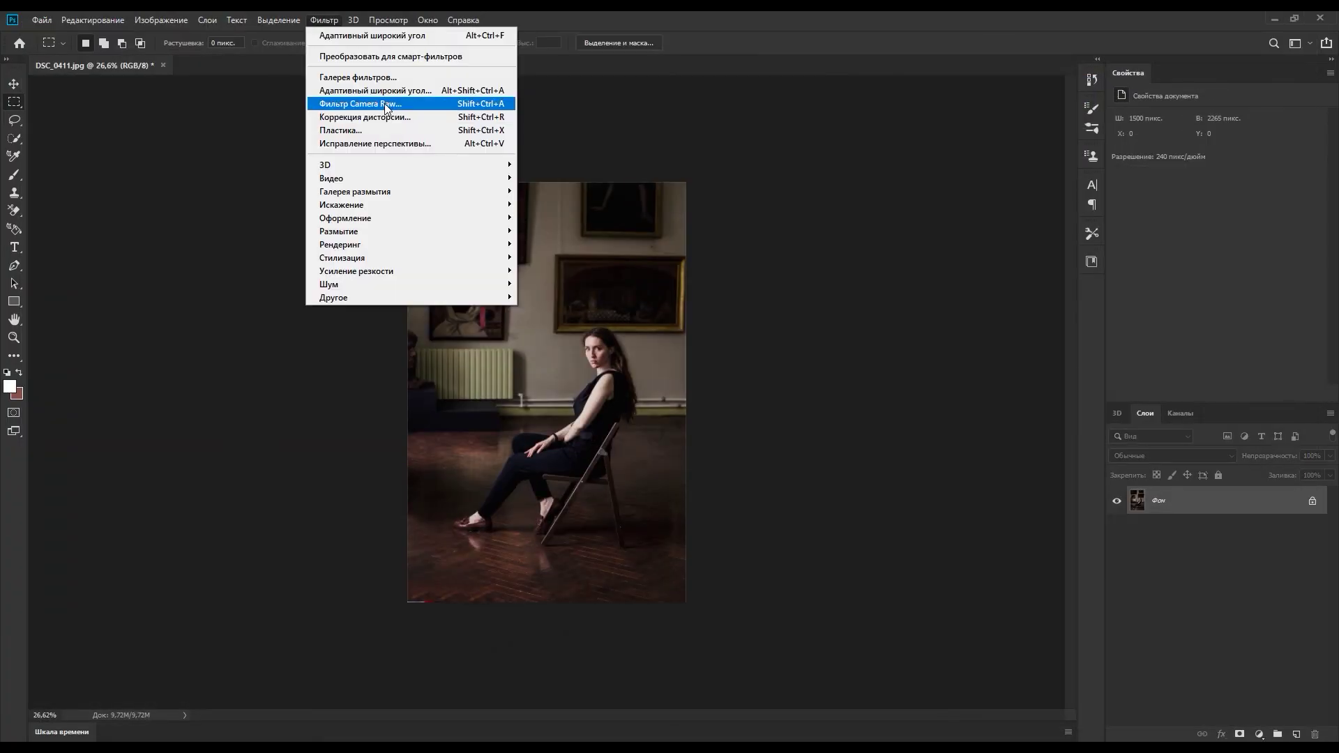
{"action": "left_click", "coordinate": [384, 103]}
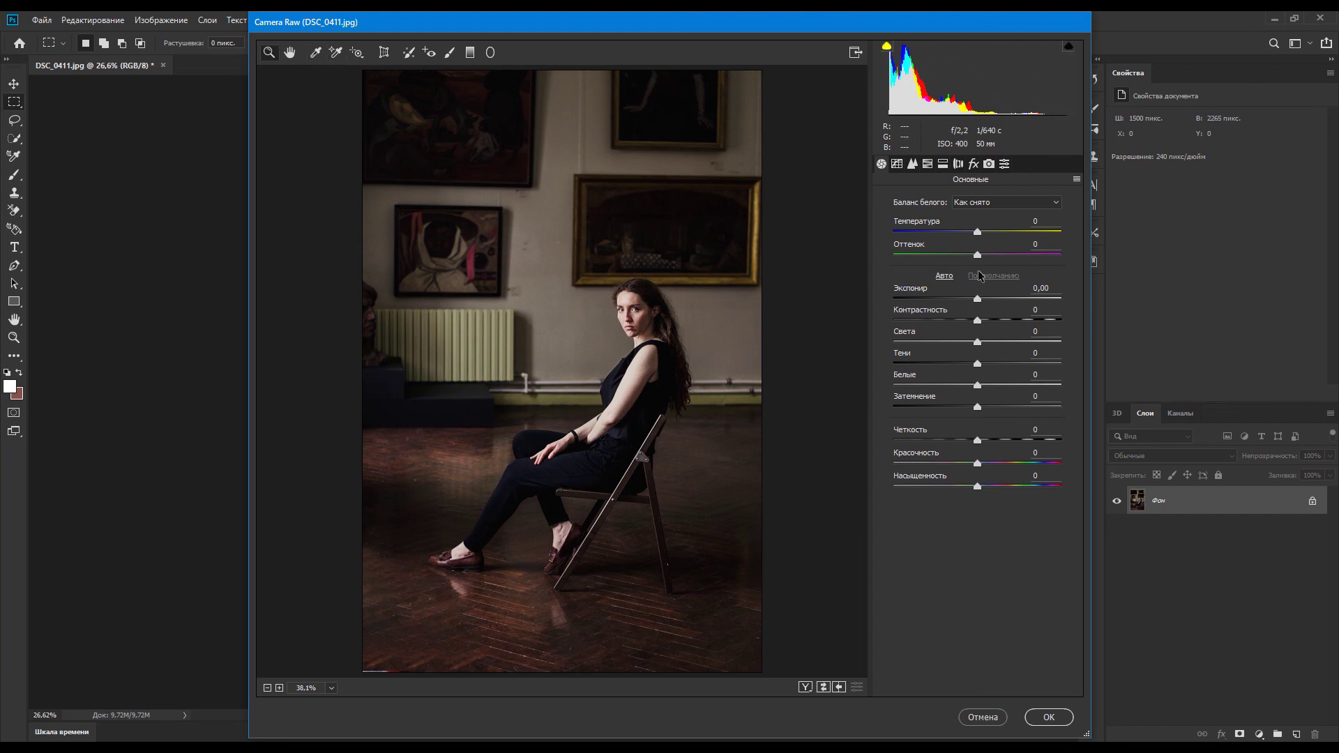
{"action": "left_click", "coordinate": [973, 302]}
{"action": "mouse_move", "coordinate": [971, 304]}
{"action": "left_mouse_down"}
{"action": "mouse_move", "coordinate": [993, 321]}
{"action": "mouse_move", "coordinate": [965, 321]}
{"action": "mouse_move", "coordinate": [976, 343]}
{"action": "mouse_move", "coordinate": [965, 385]}
{"action": "mouse_move", "coordinate": [989, 385]}
{"action": "mouse_move", "coordinate": [960, 406]}
{"action": "mouse_move", "coordinate": [1016, 475]}
{"action": "mouse_move", "coordinate": [962, 452]}
{"action": "left_mouse_up"}
{"action": "left_click", "coordinate": [991, 203]}
{"action": "left_click", "coordinate": [1058, 626]}
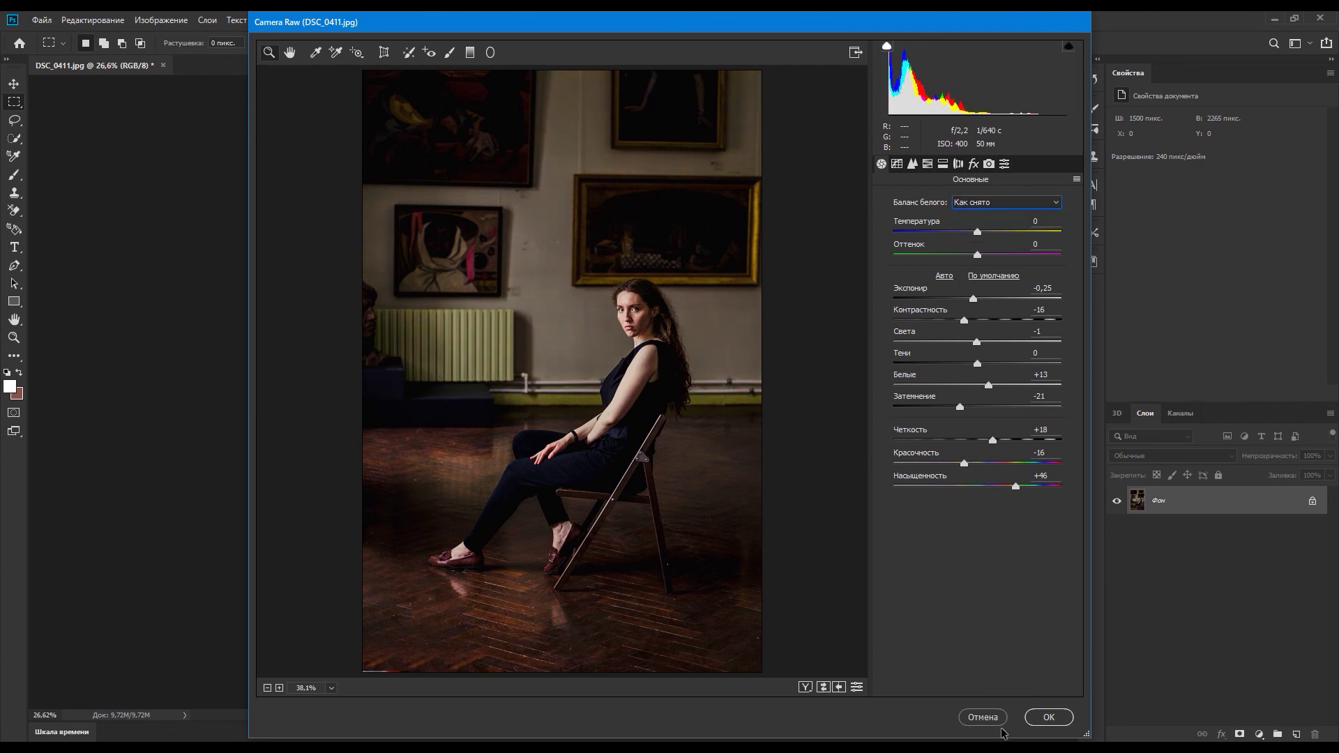
{"action": "left_click", "coordinate": [983, 717]}
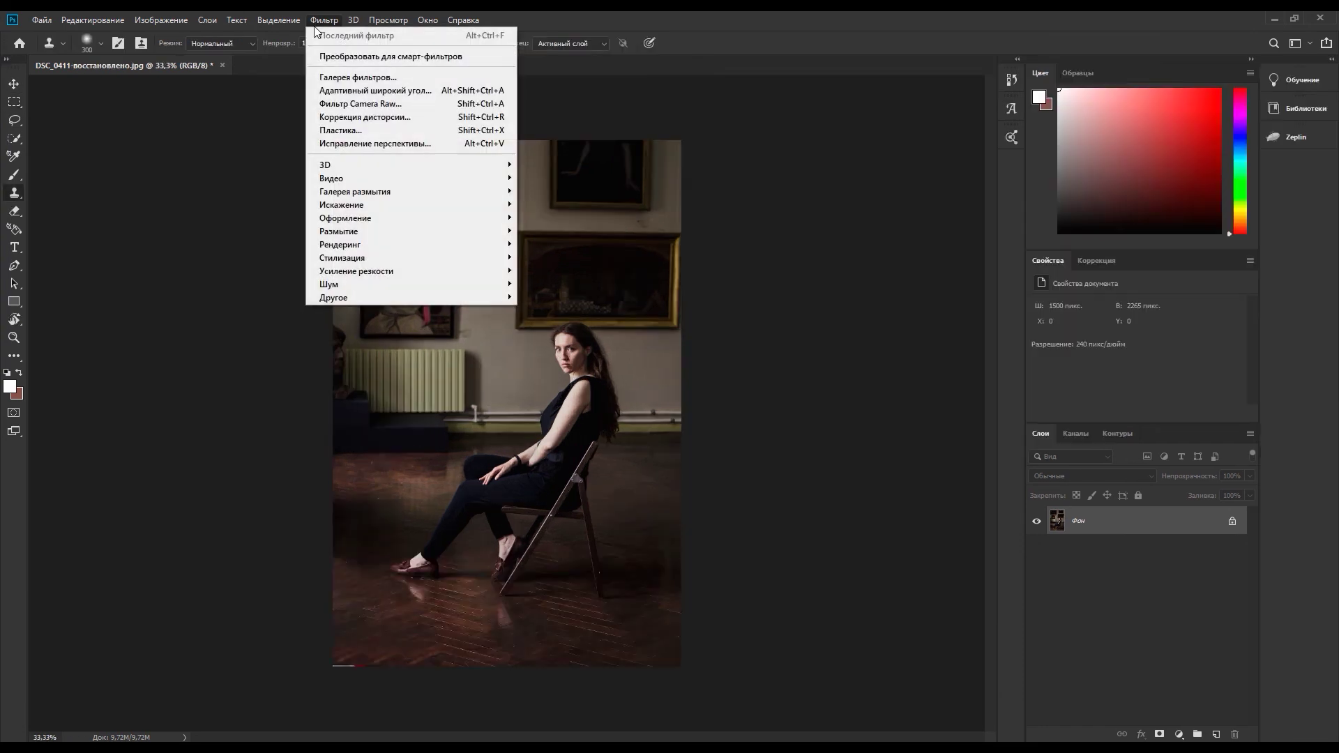
{"action": "left_click", "coordinate": [309, 20]}
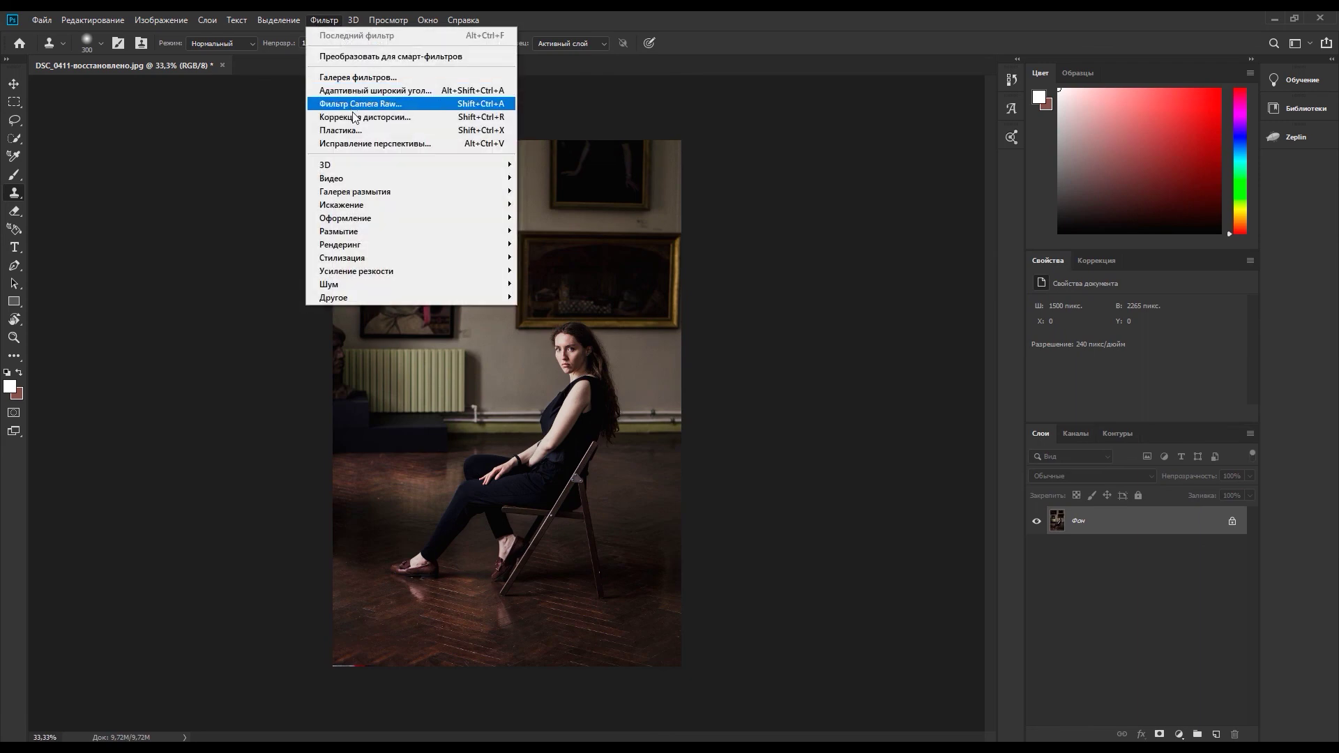